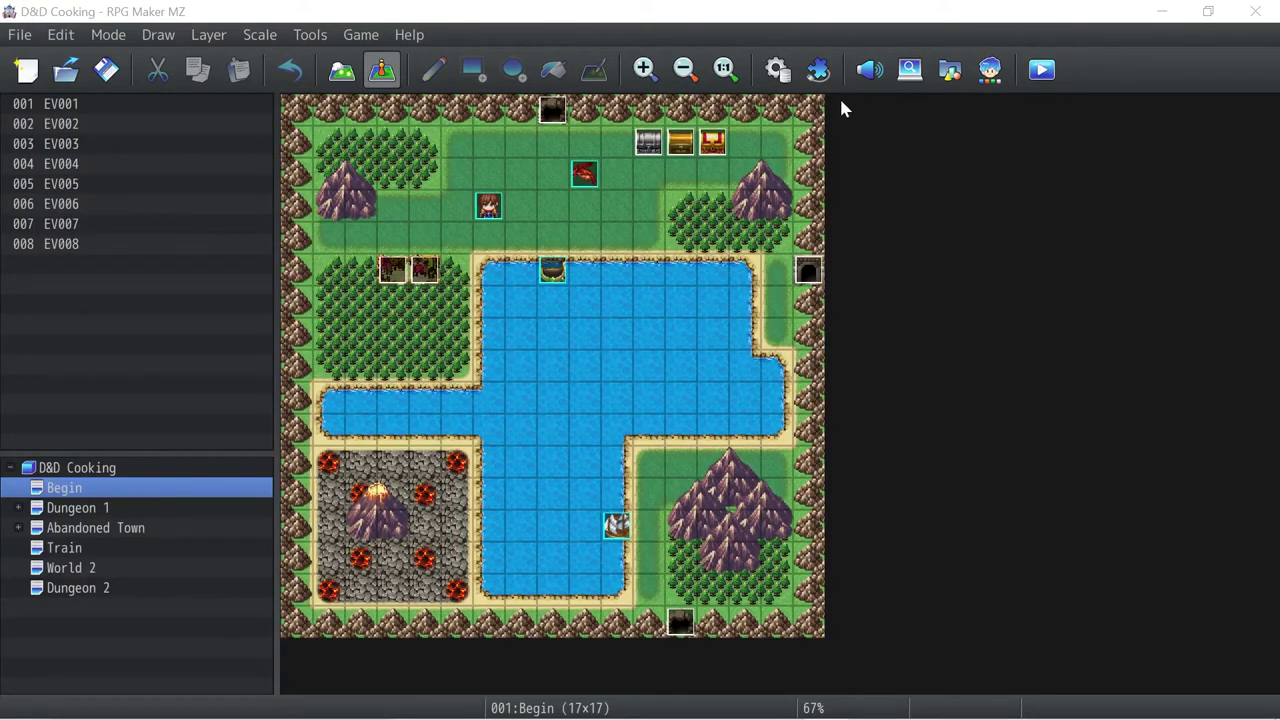
Add the AltMenuScreen plugin to the project's plugin list with its status ON
left_click(818, 70)
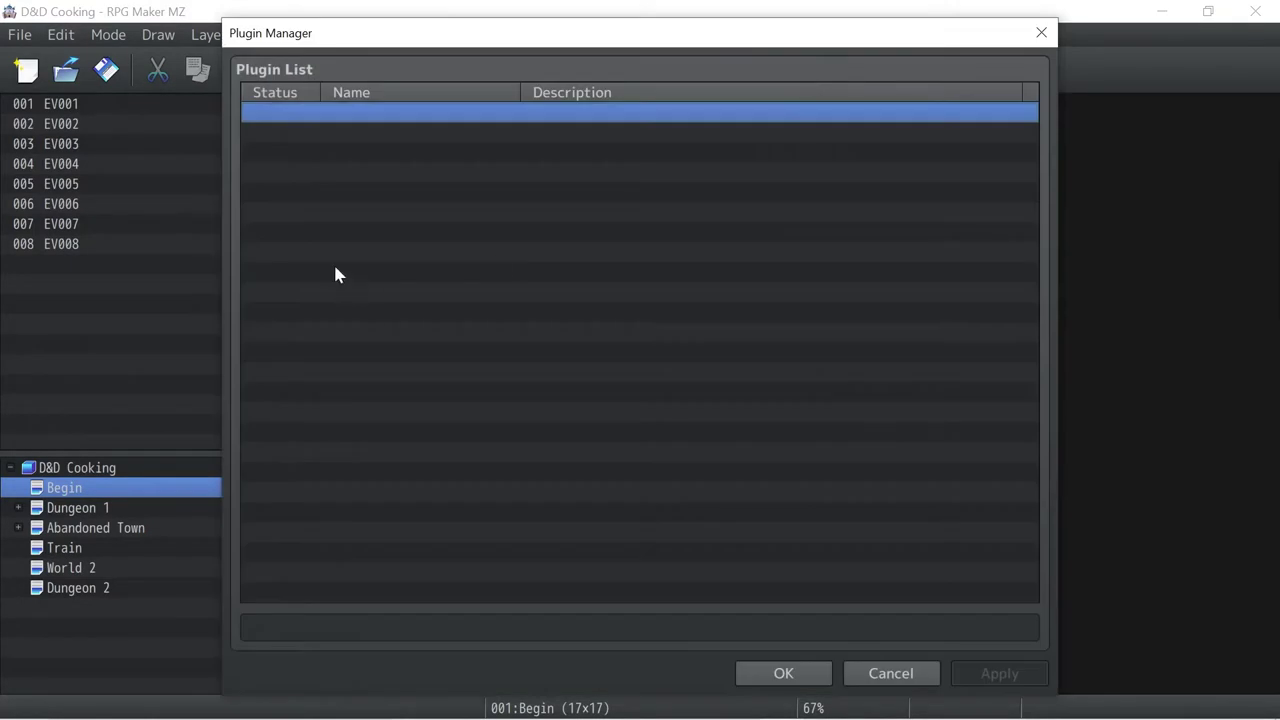
double_click(336, 118)
left_click(307, 119)
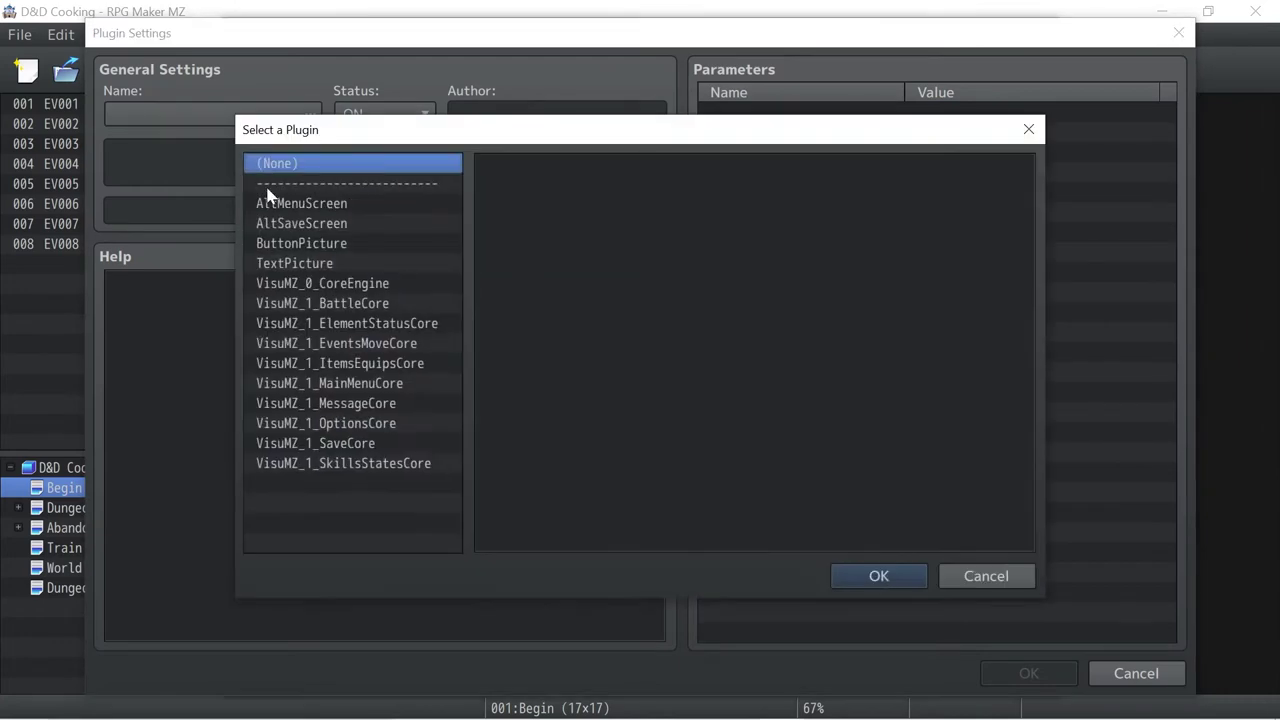
left_click(292, 205)
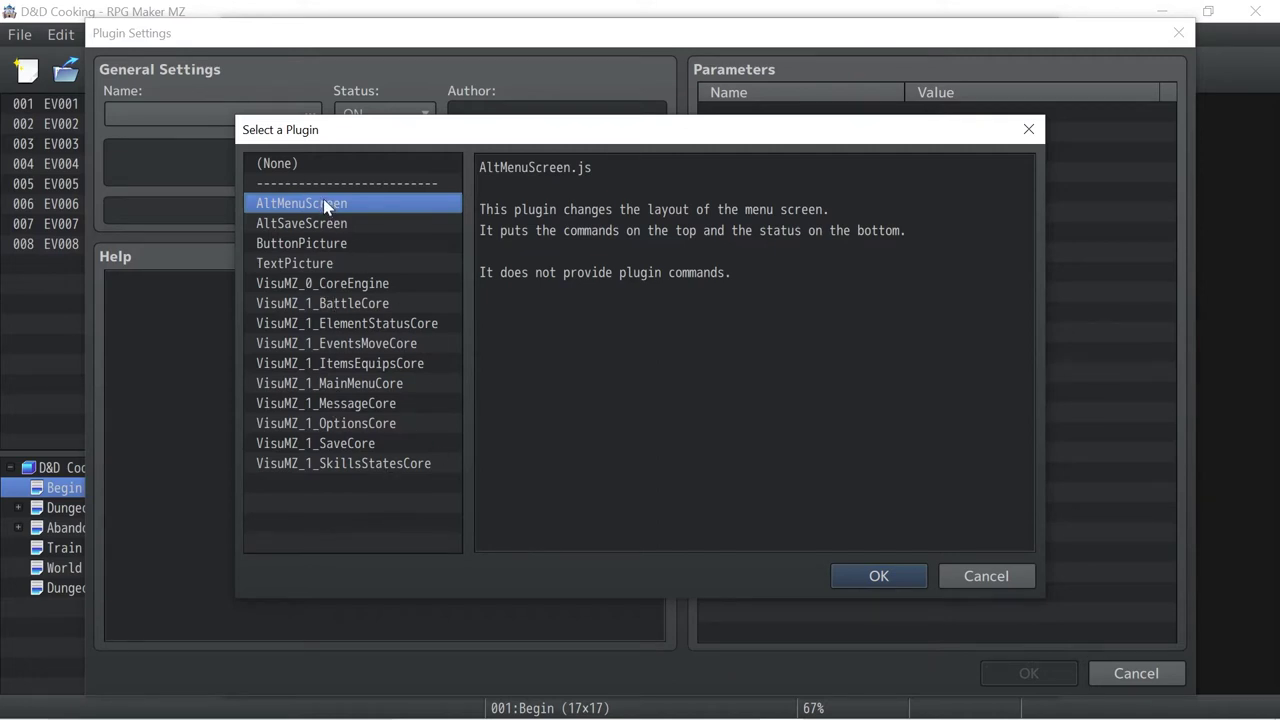
left_click(872, 580)
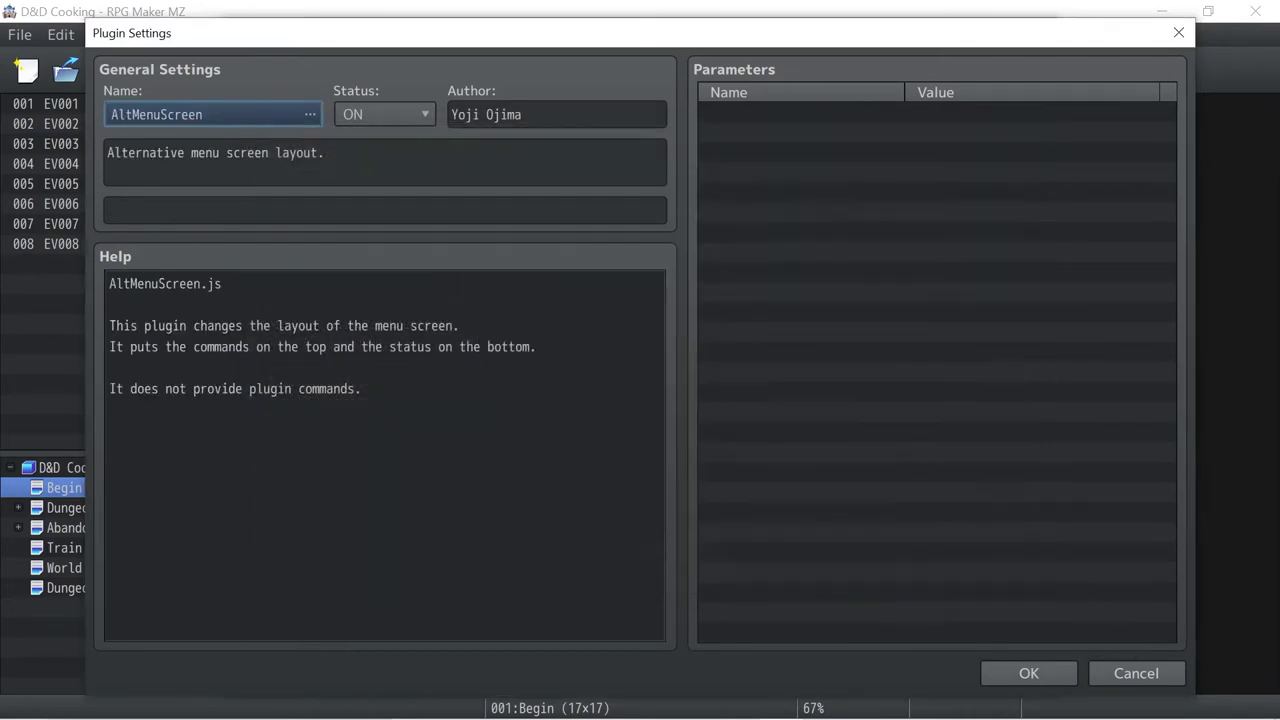
left_click(992, 675)
Add the AltSaveScreen plugin as the second entry in the plugin list with its status ON
double_click(351, 134)
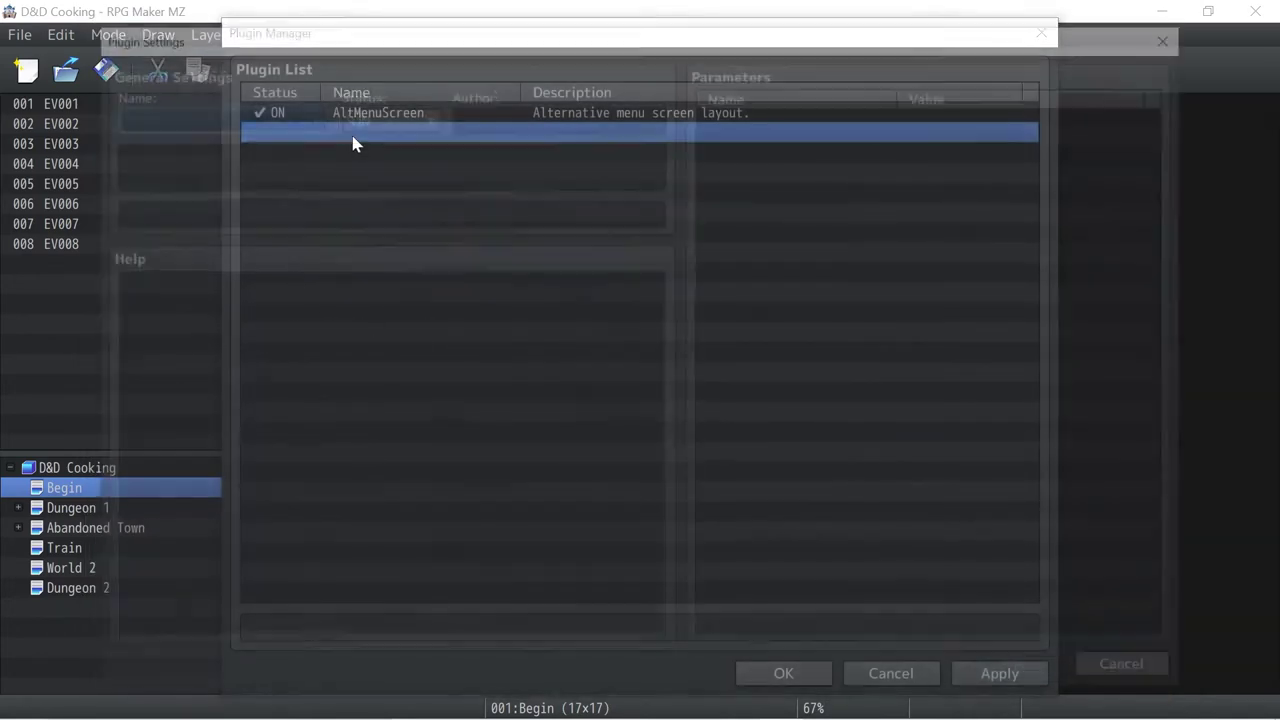
double_click(271, 112)
left_click(325, 223)
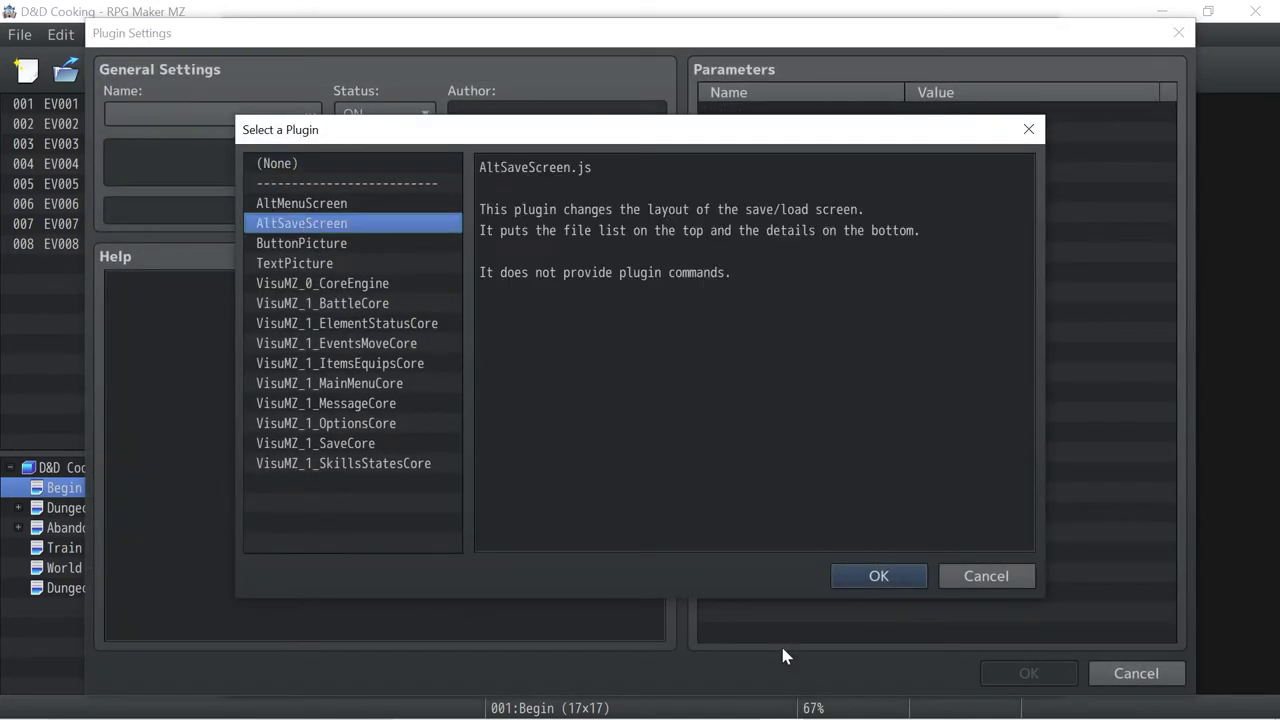
left_click(862, 577)
left_click(1000, 673)
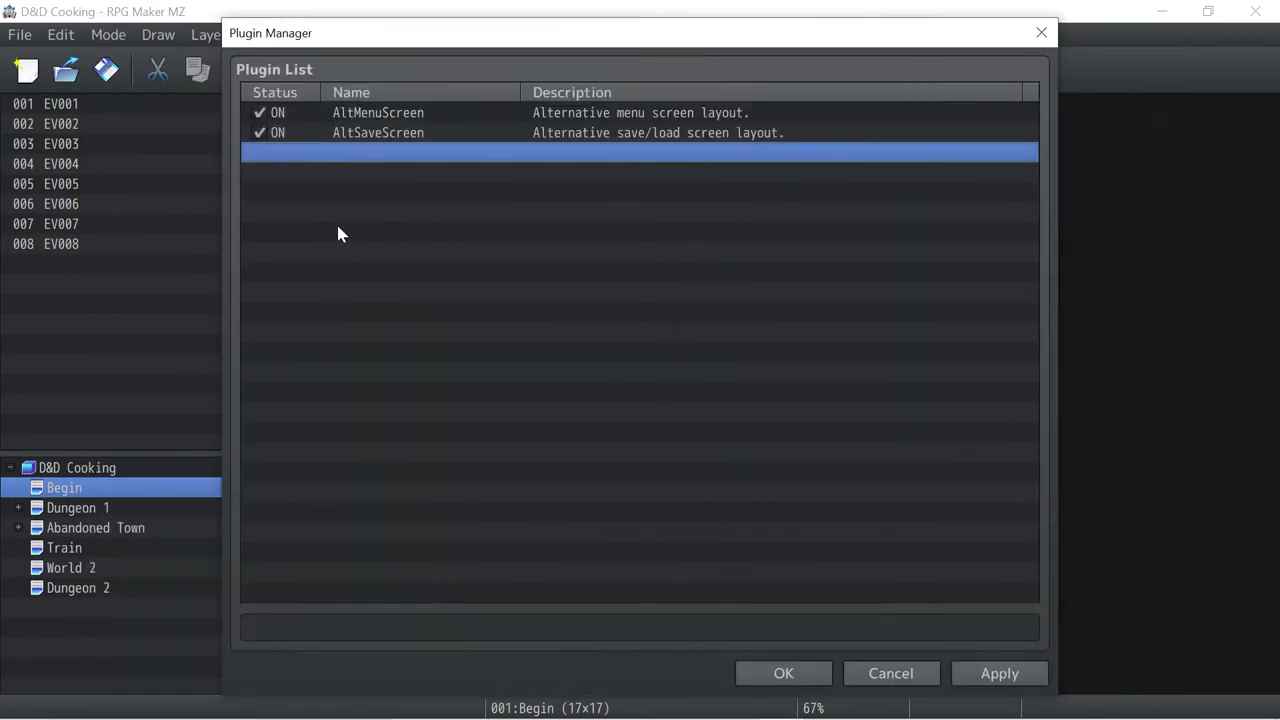
Add the ButtonPicture plugin as the third entry in the plugin list with its status ON
double_click(323, 156)
double_click(276, 113)
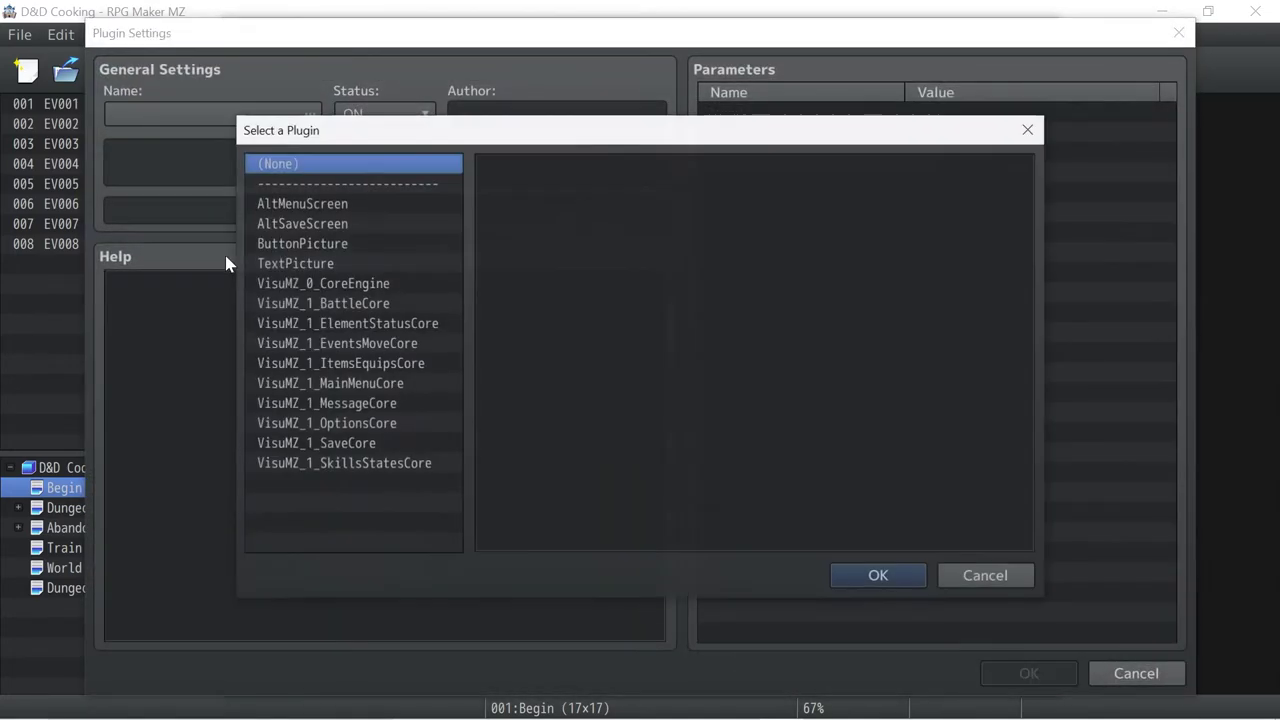
left_click(290, 244)
left_click(856, 574)
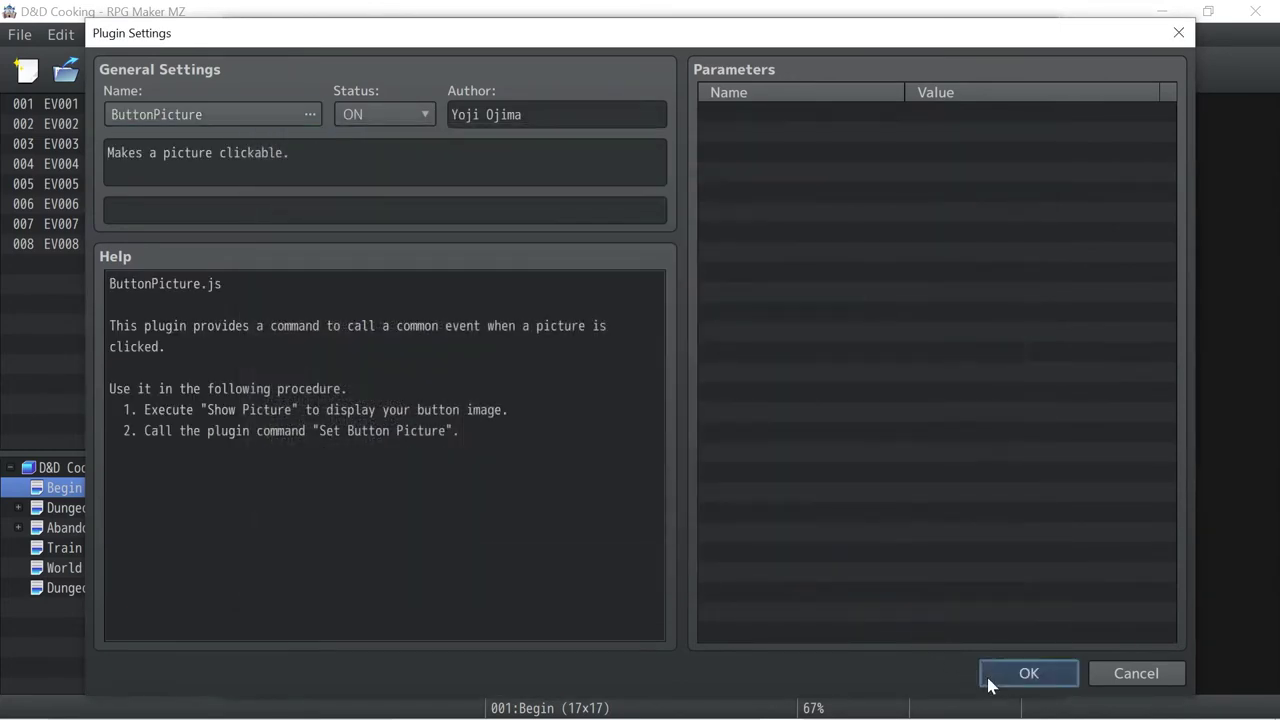
left_click(990, 676)
Add the TextPicture plugin as the fourth entry with its status ON and accept the plugin list changes
double_click(284, 170)
double_click(253, 114)
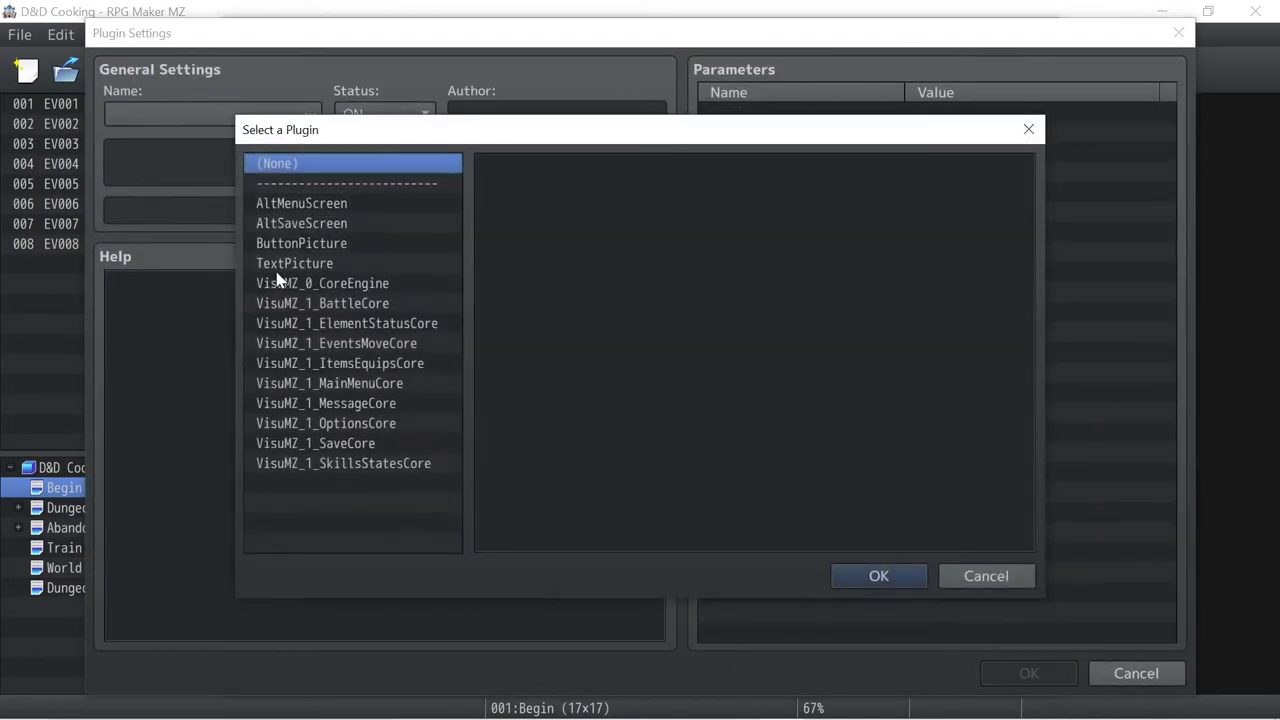
left_click(283, 265)
left_click(890, 576)
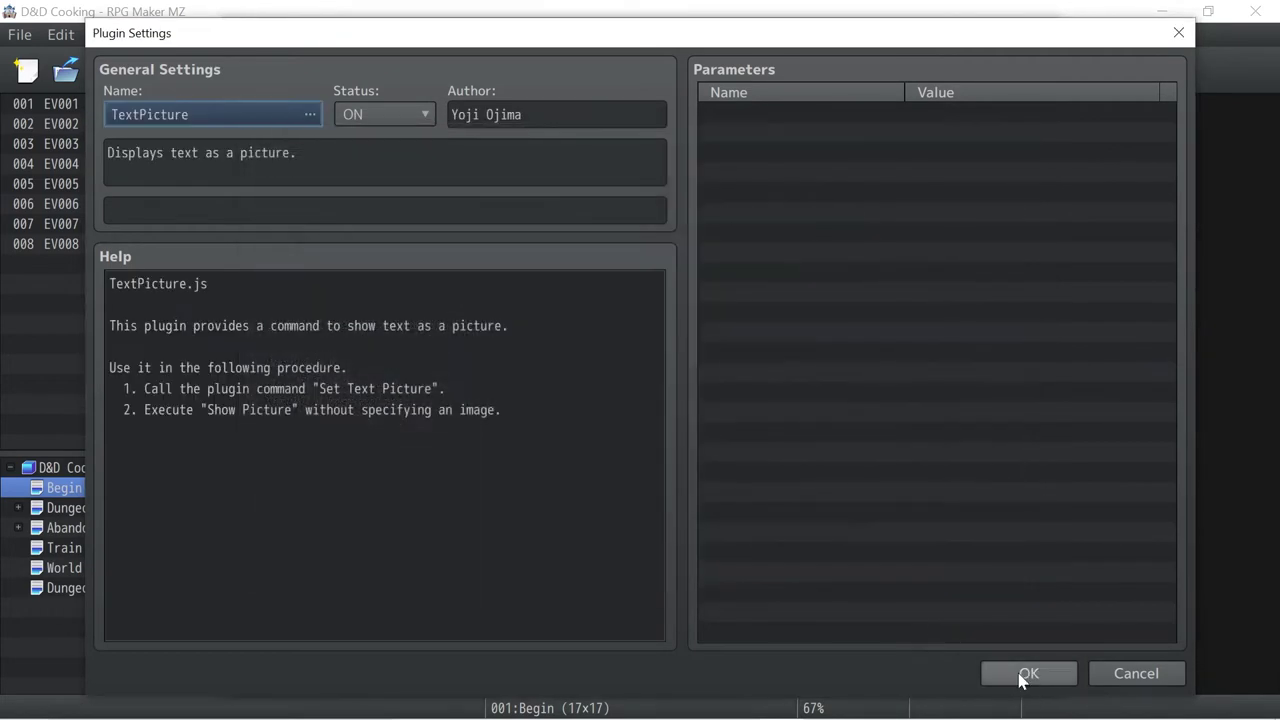
left_click(1024, 674)
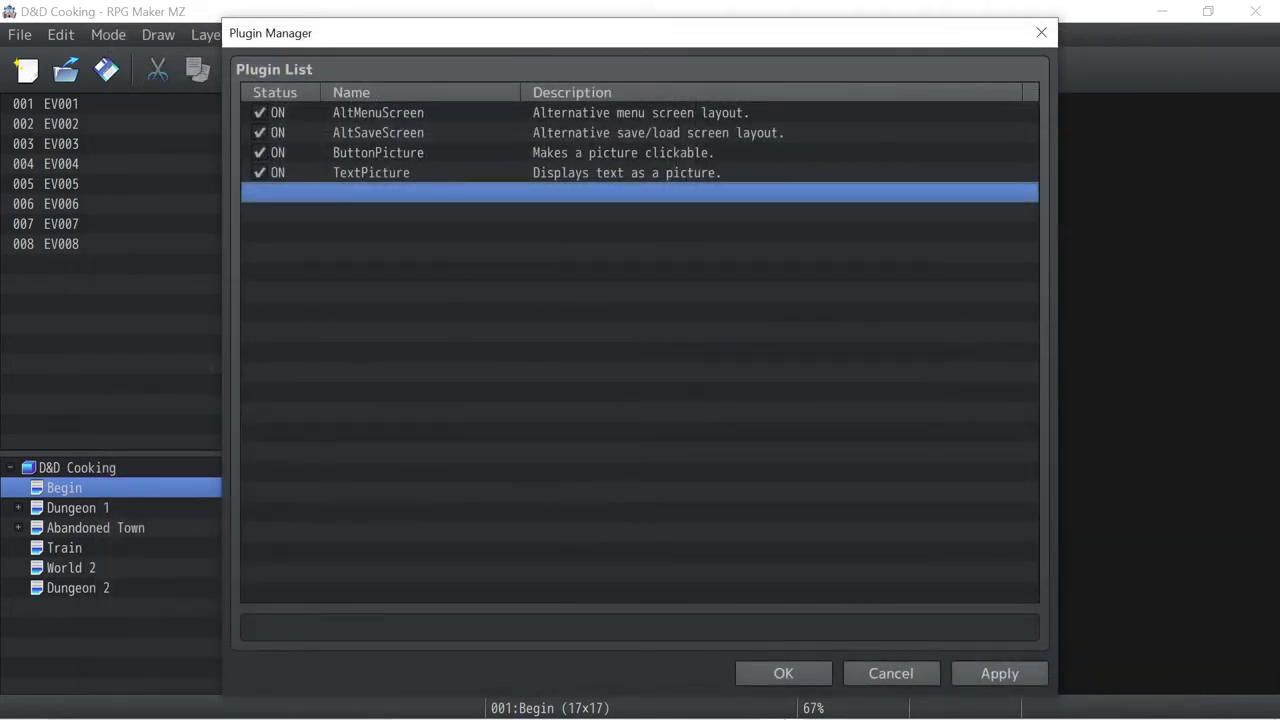
left_click(752, 676)
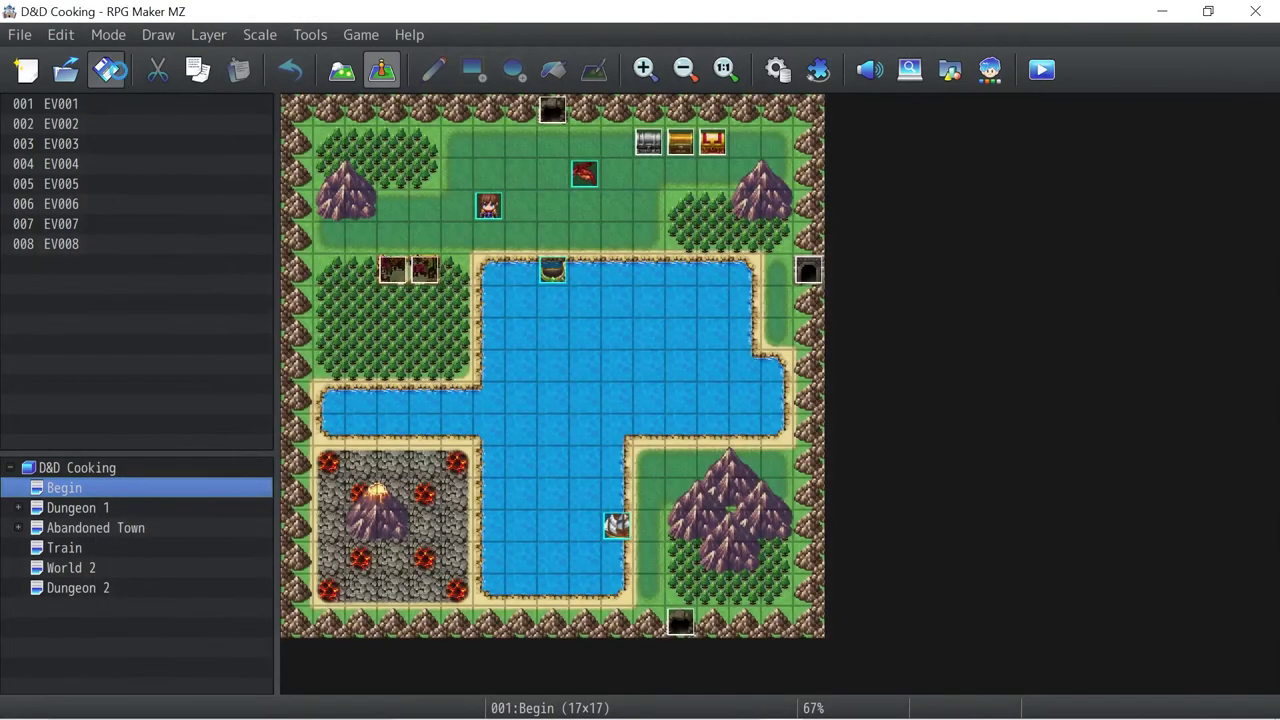
Playtest the game, continue from the saved file and examine the layout of the in-game main menu
left_click(1042, 70)
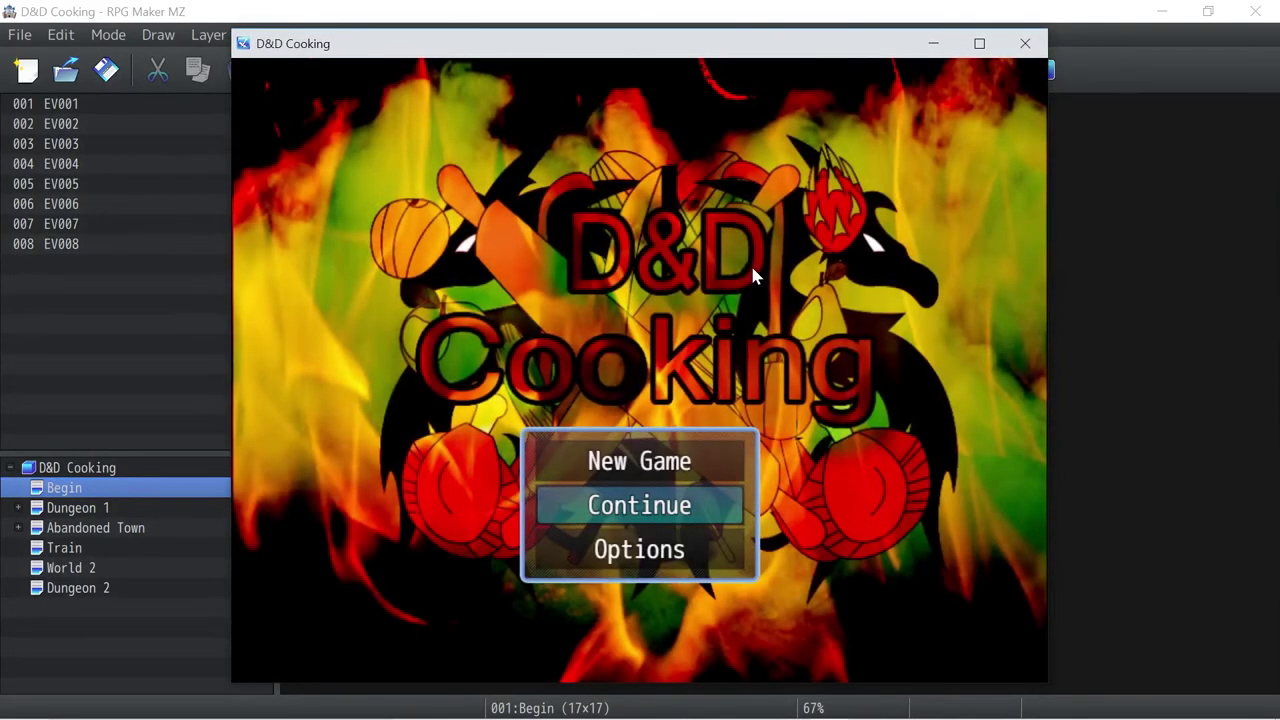
key("Return")
key("Return")
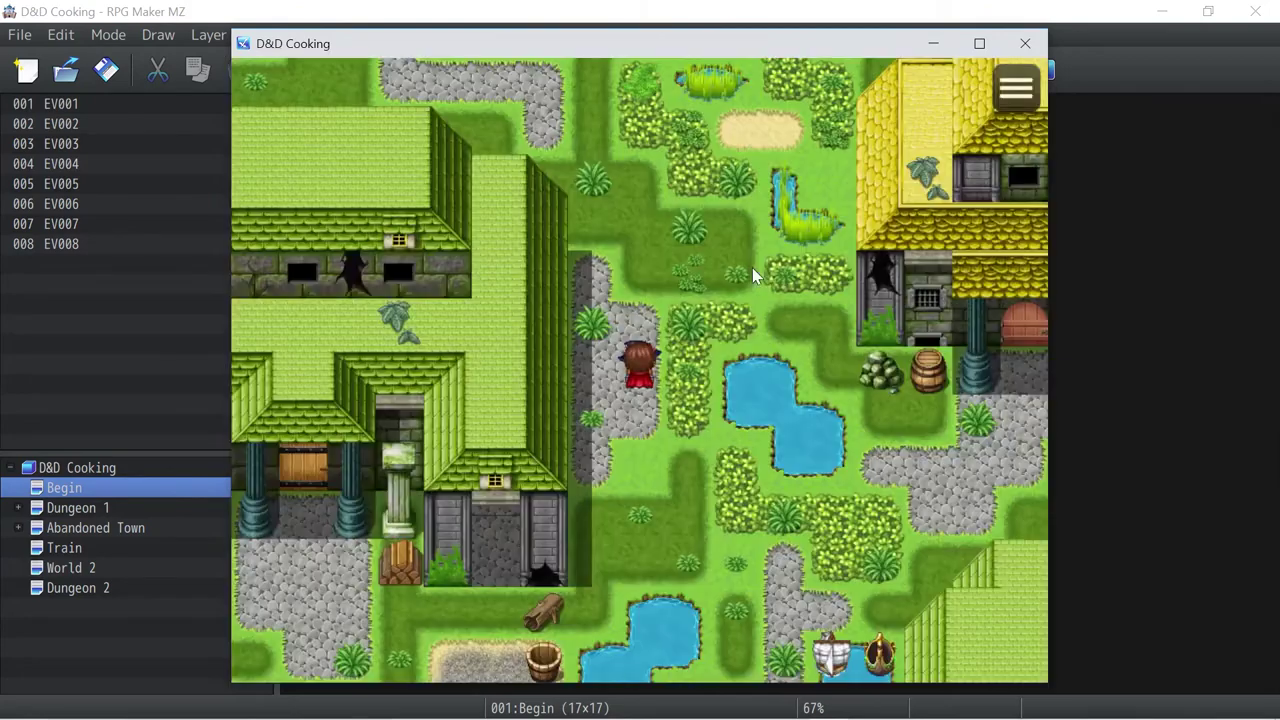
key("Escape")
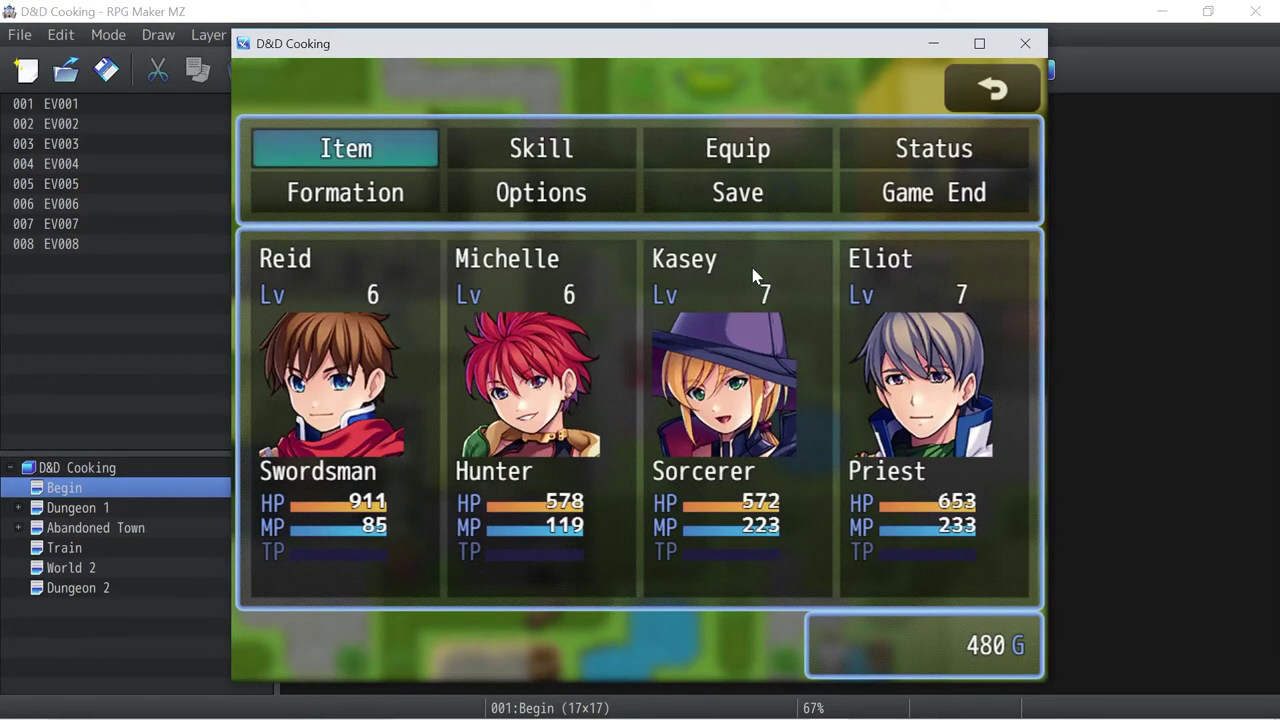
key("Right")
key("Right")
key("Left")
key("Right")
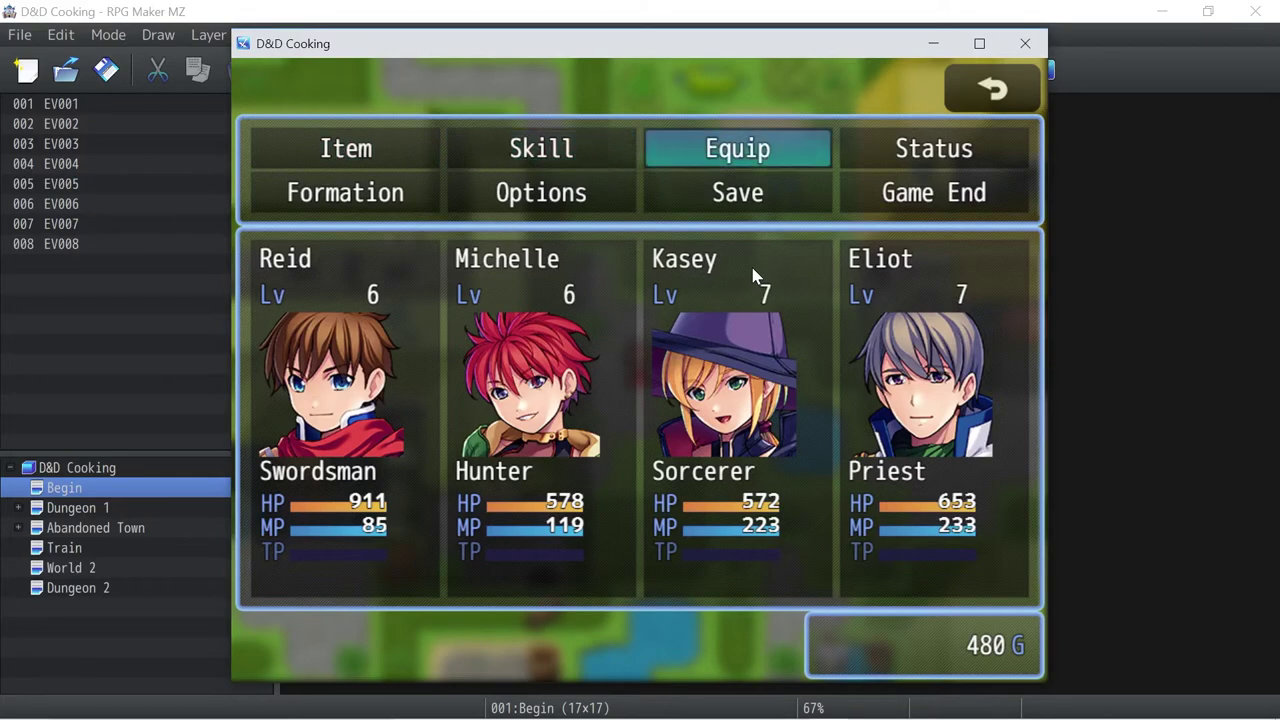
Check the layout of the in-game save screen, then end the playtest
key("Down")
key("Return")
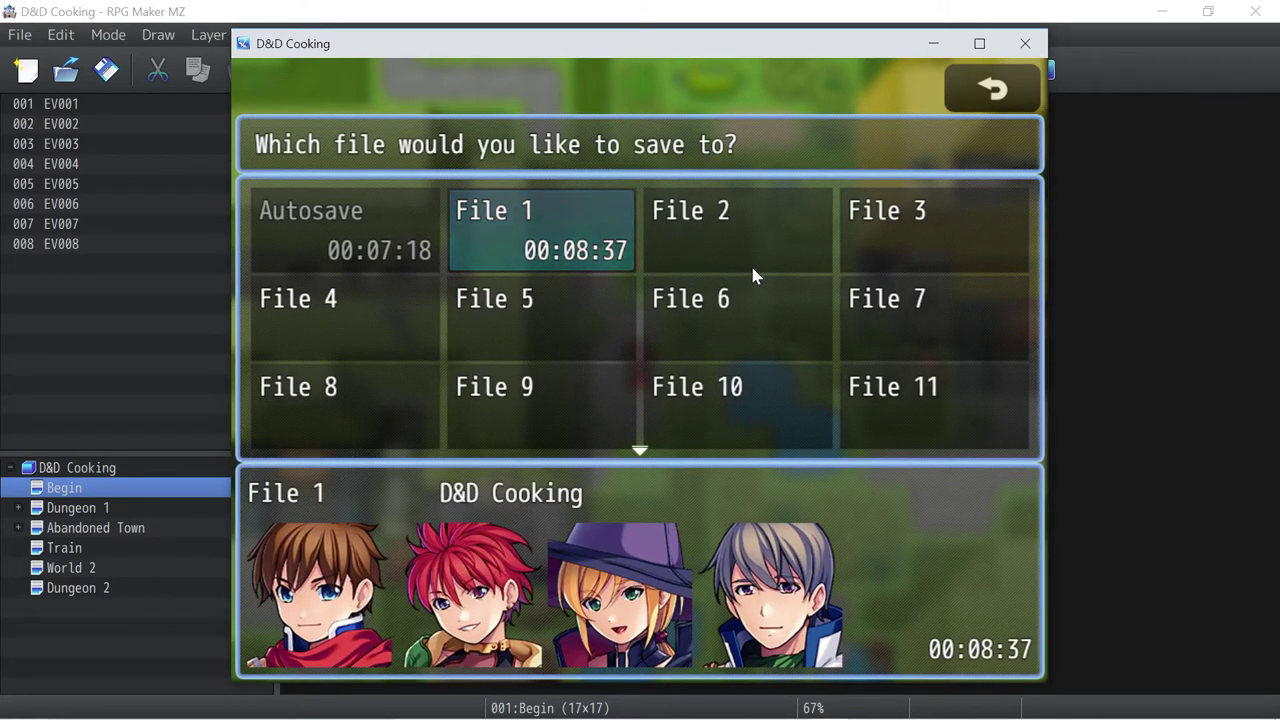
key("Escape")
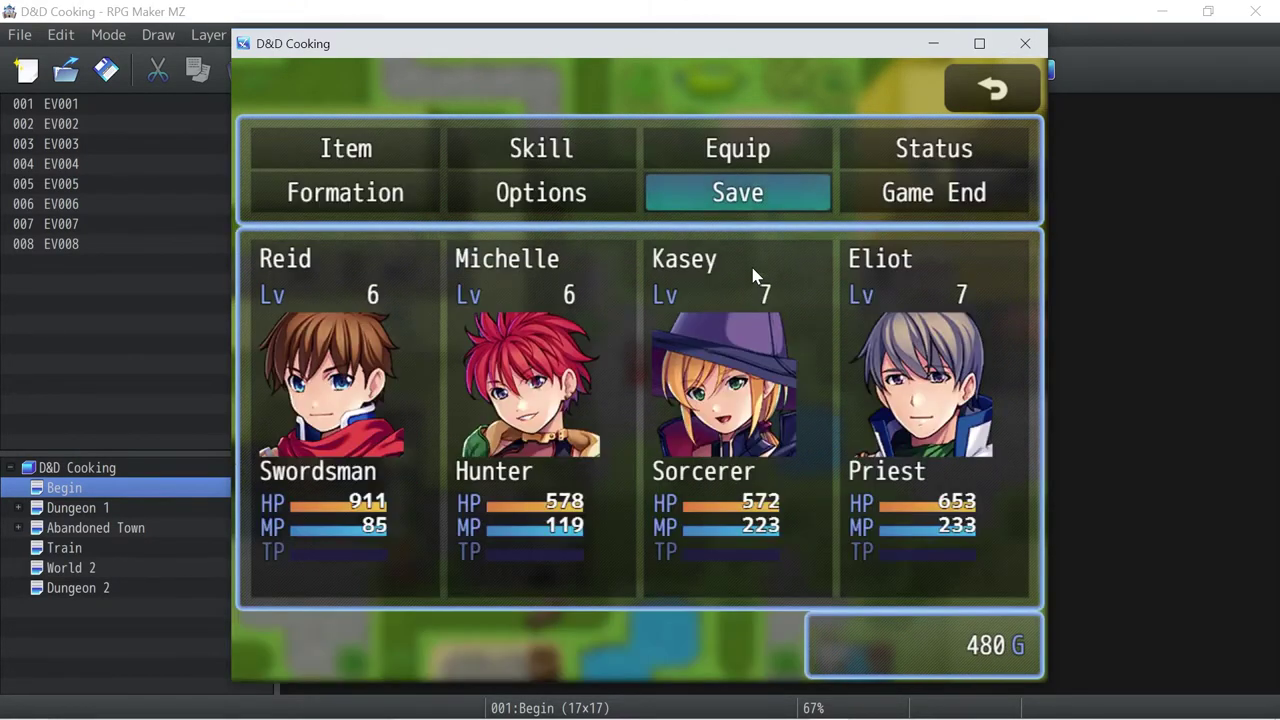
left_click(1025, 43)
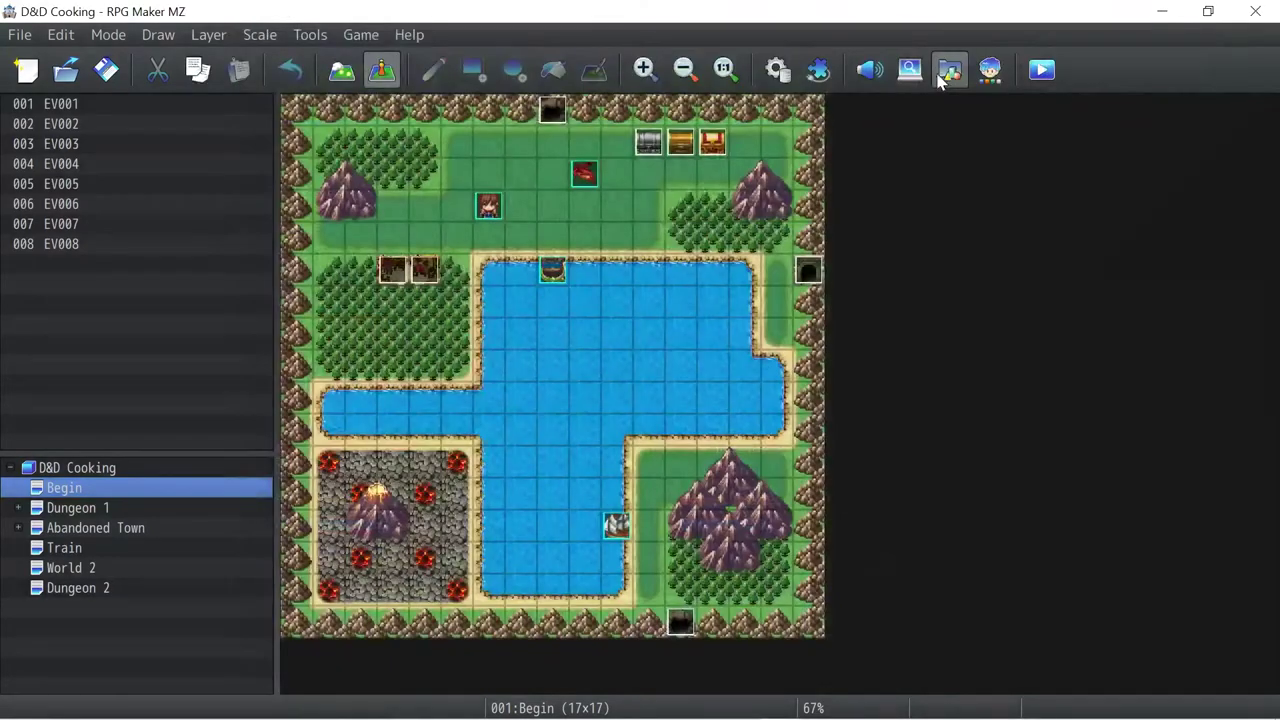
Turn off AltMenuScreen, AltSaveScreen, ButtonPicture and TextPicture in the plugin list and accept the changes
left_click(817, 70)
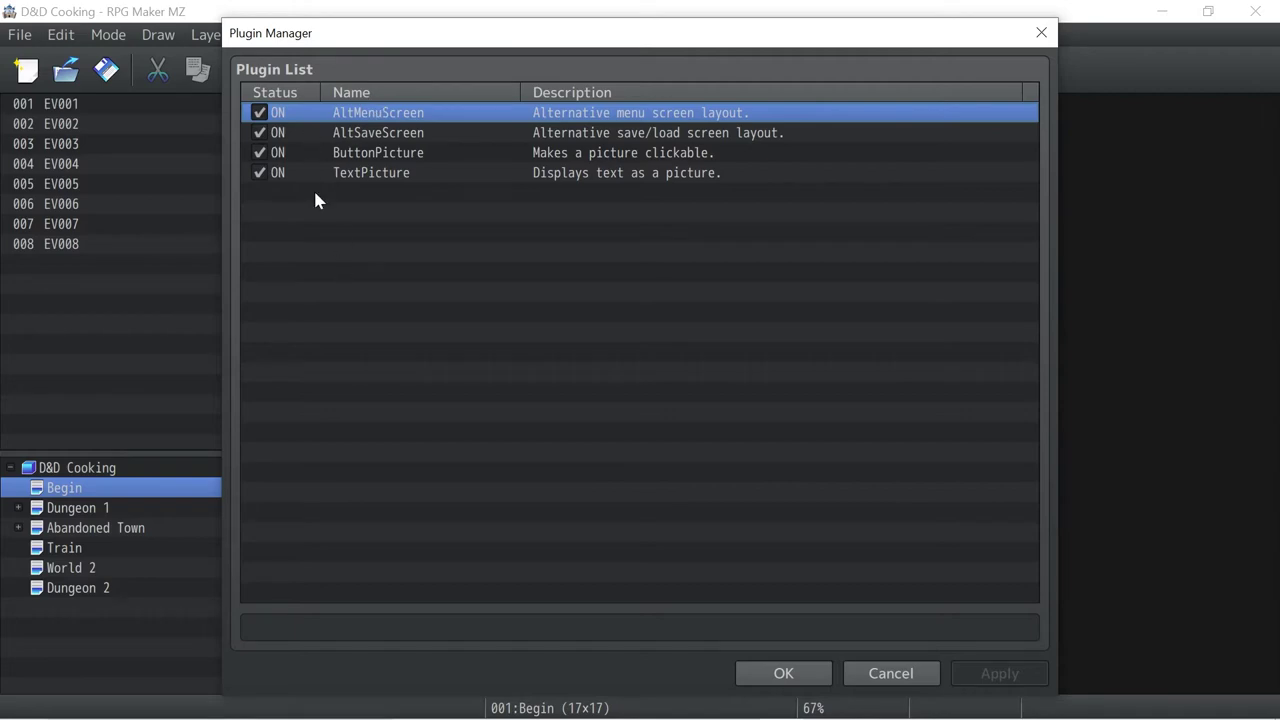
left_click(259, 112)
left_click(259, 132)
left_click(260, 152)
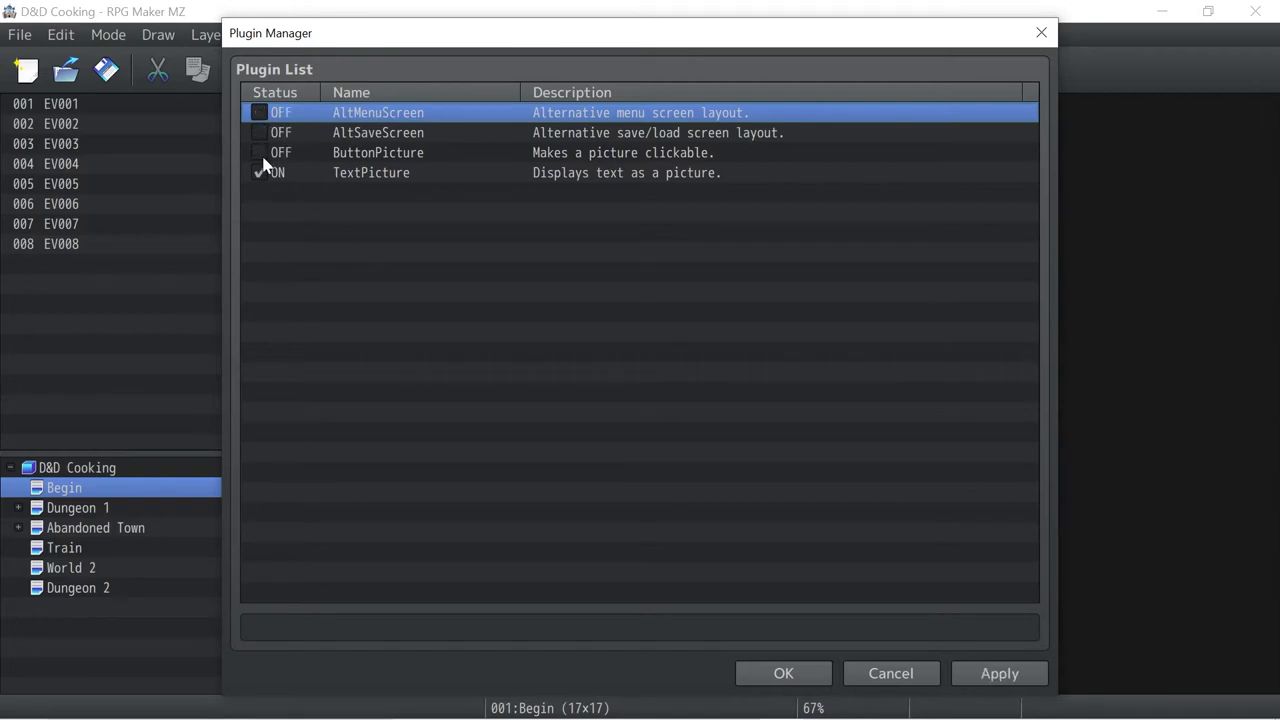
left_click(260, 172)
left_click(800, 684)
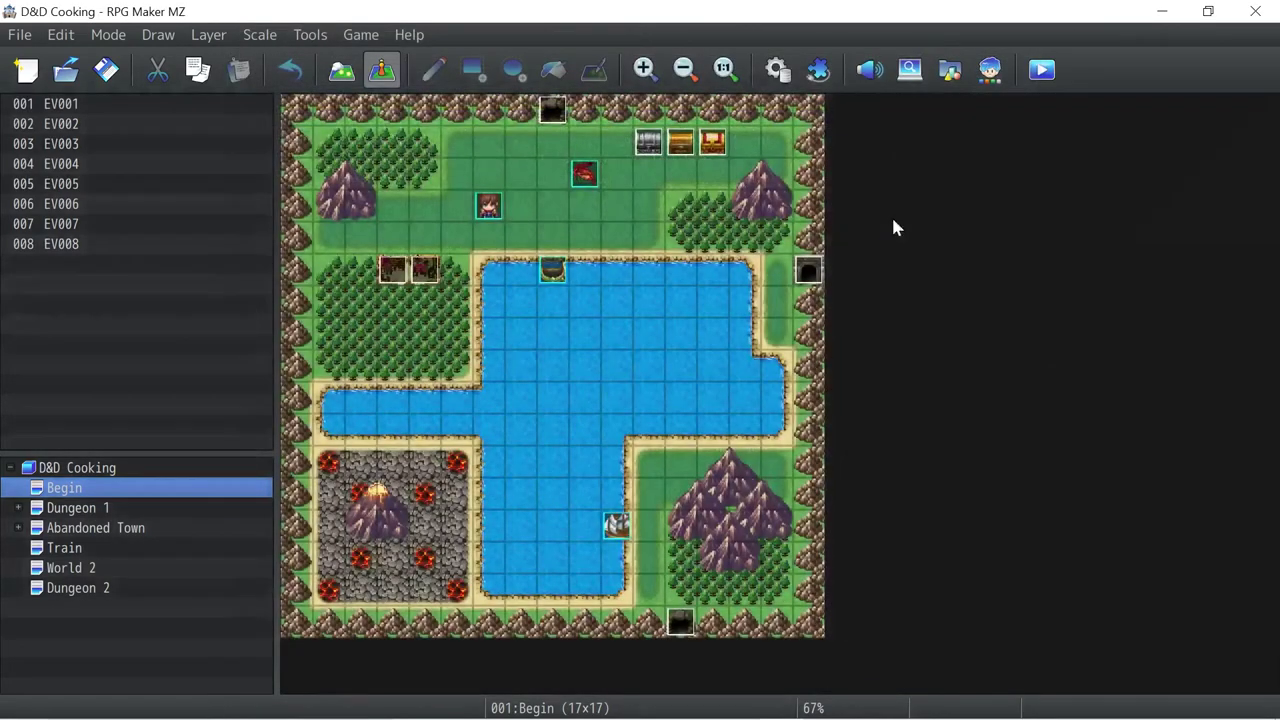
Playtest the game again, load File 1, examine the load screen and main menu layouts, and end the playtest
left_click(1043, 80)
left_click(645, 397)
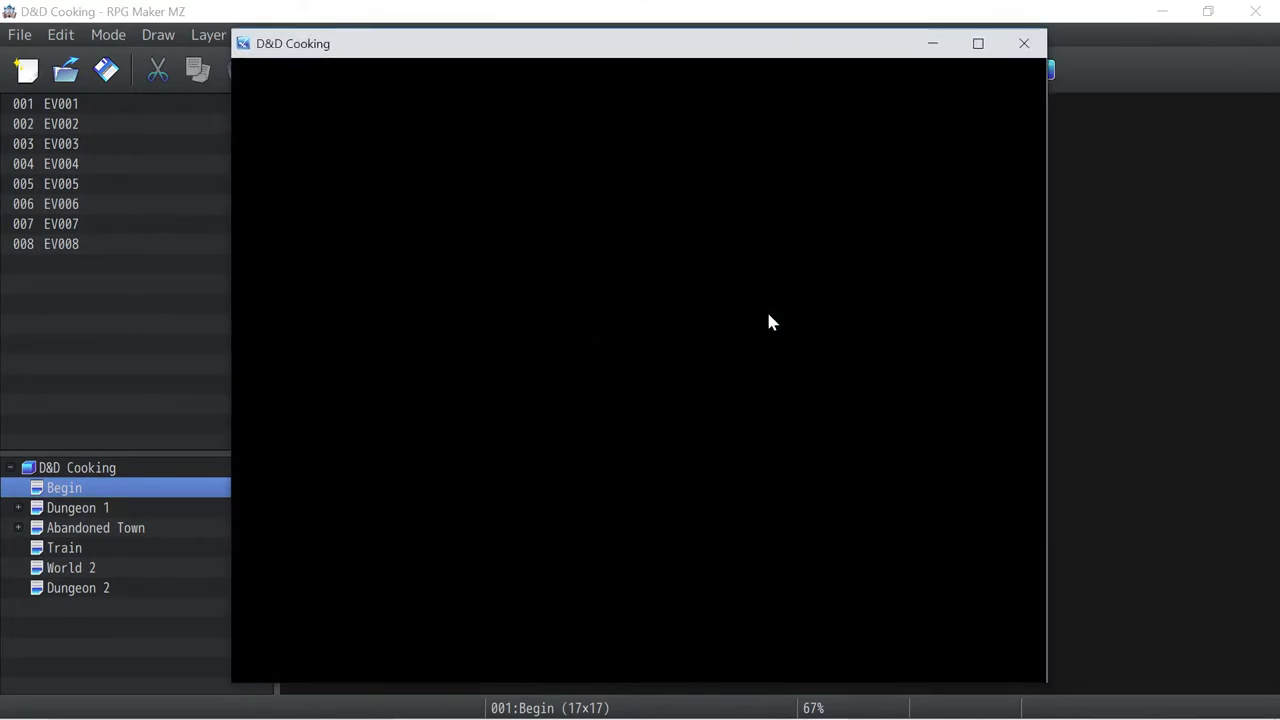
key("Down")
key("Return")
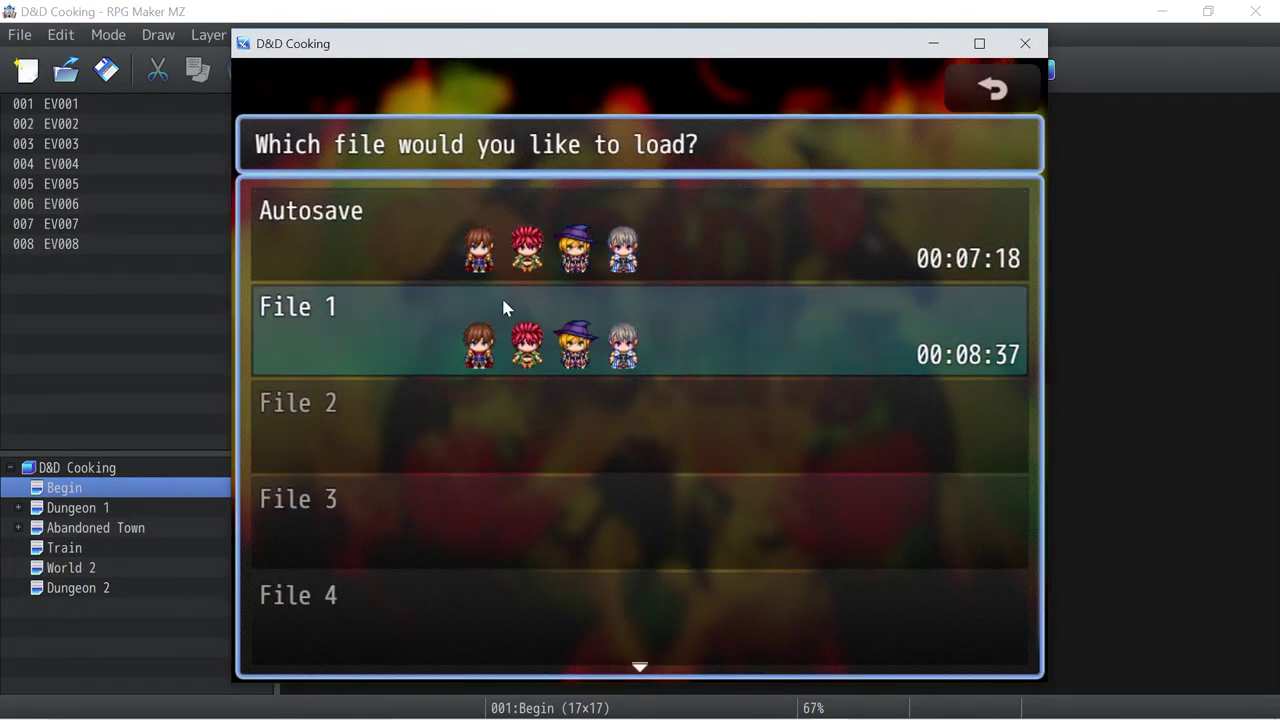
left_click(503, 302)
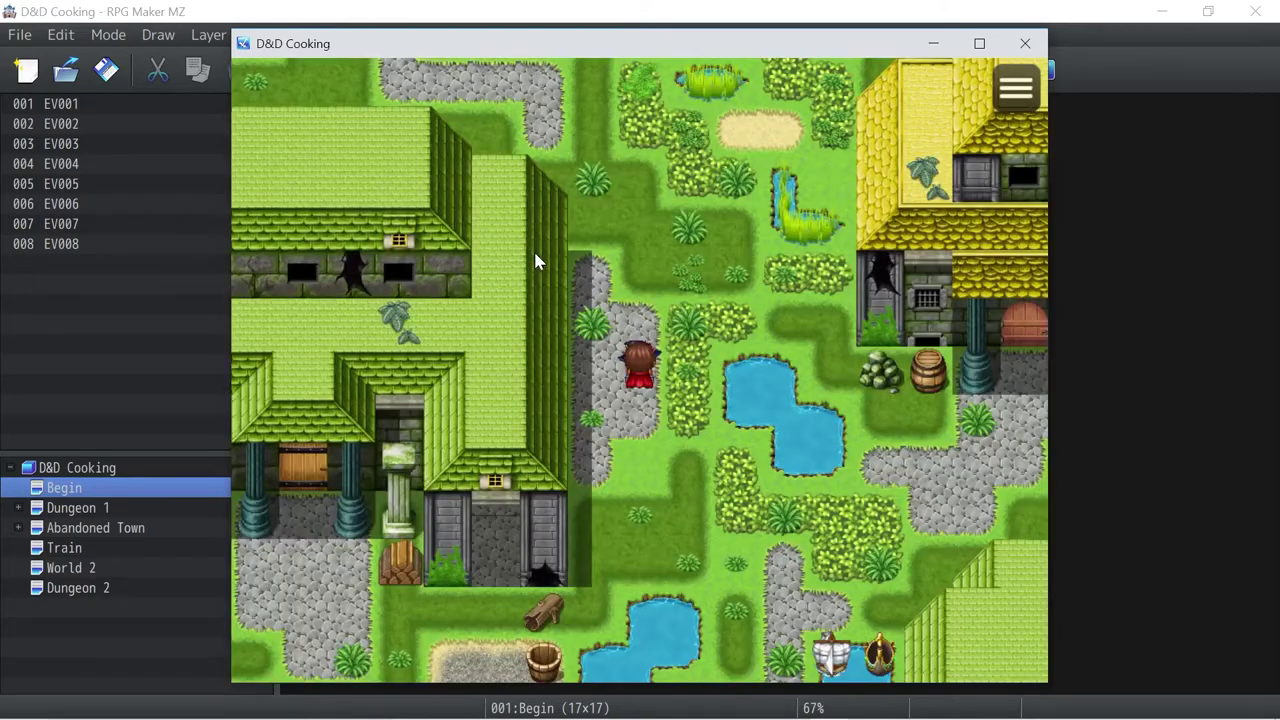
key("Escape")
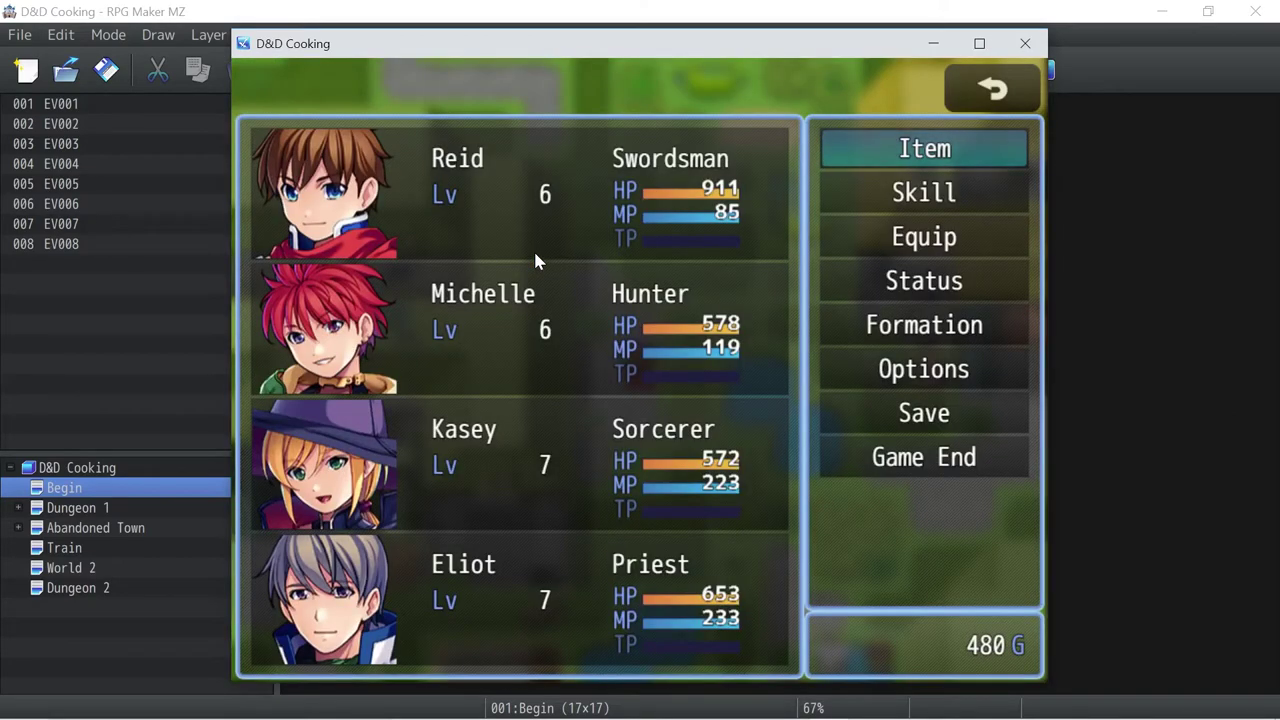
left_click(1025, 43)
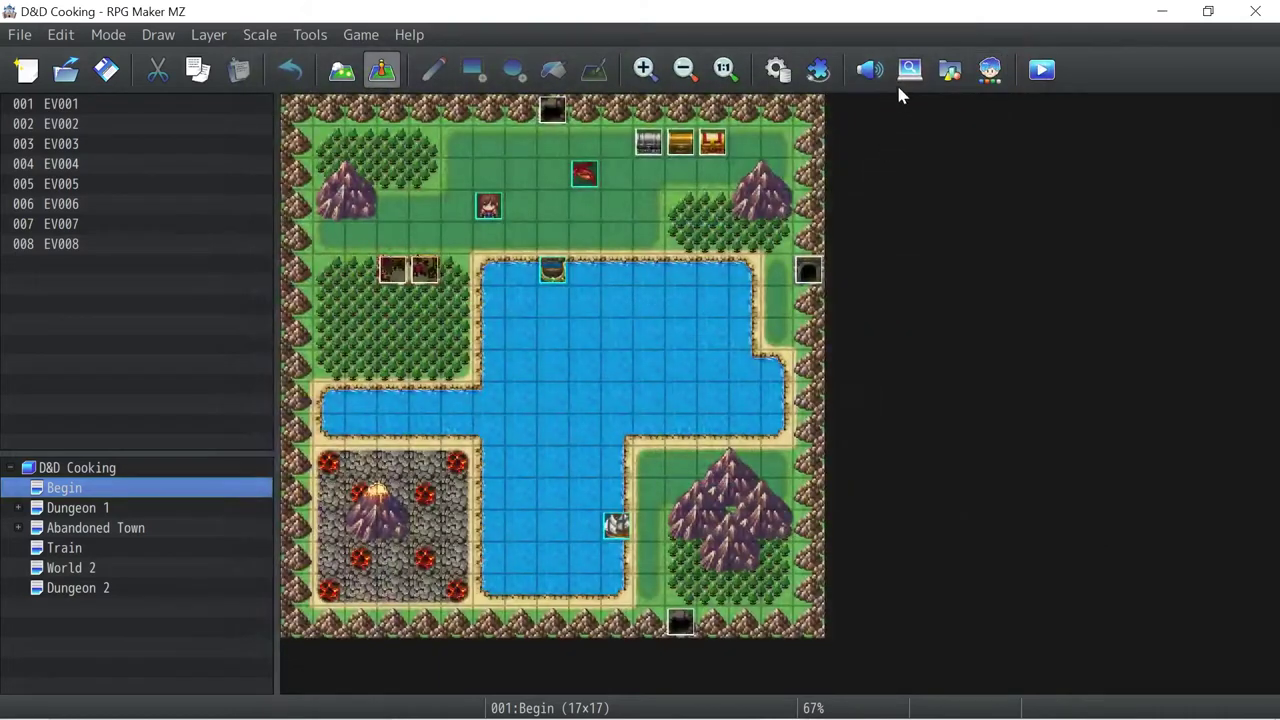
Turn AltMenuScreen, AltSaveScreen, ButtonPicture and TextPicture back on in the plugin list
left_click(818, 69)
left_click(259, 113)
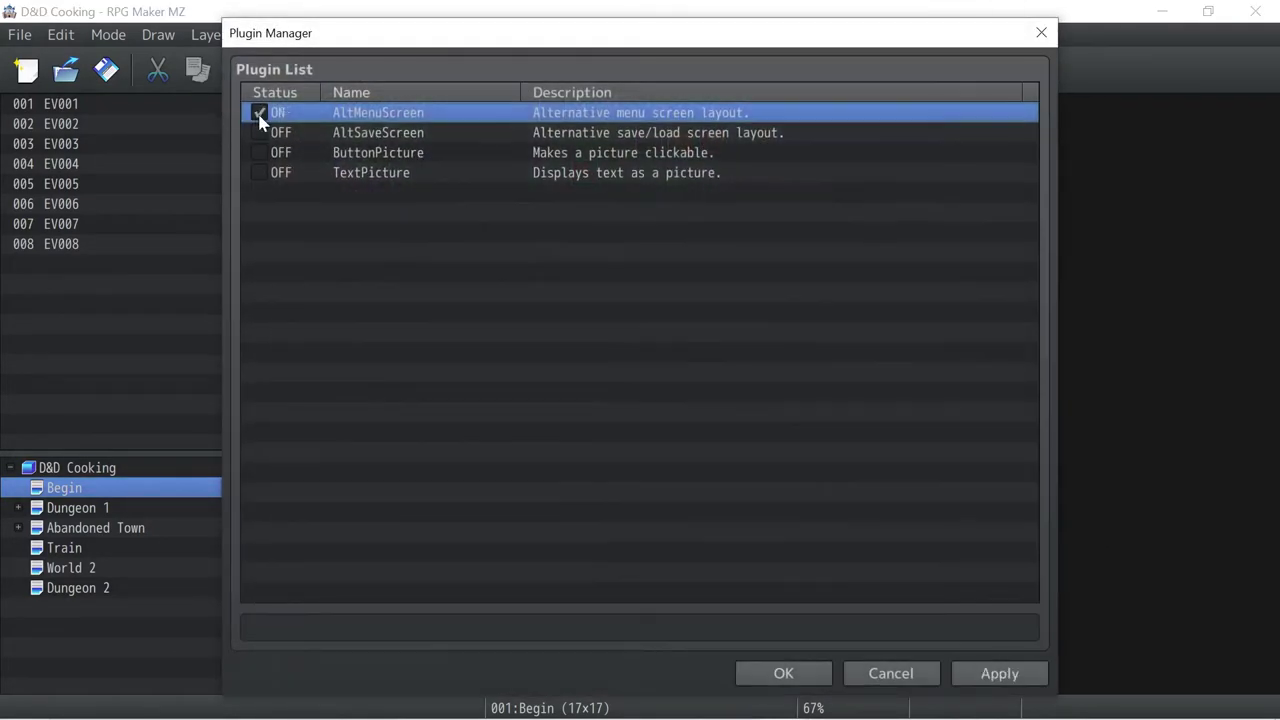
left_click(262, 153)
left_click(260, 173)
Add the dashed-line separator plugin below TextPicture in the plugin list with its status ON
double_click(262, 191)
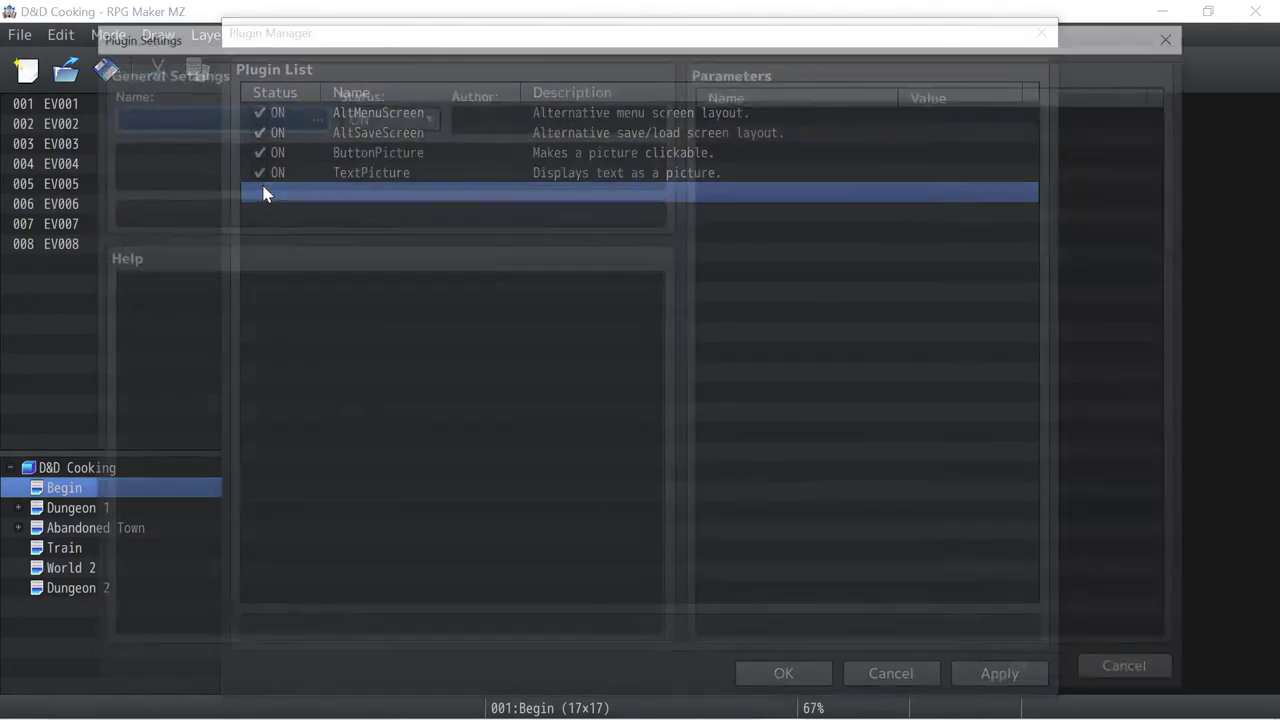
left_click(306, 118)
left_click(292, 184)
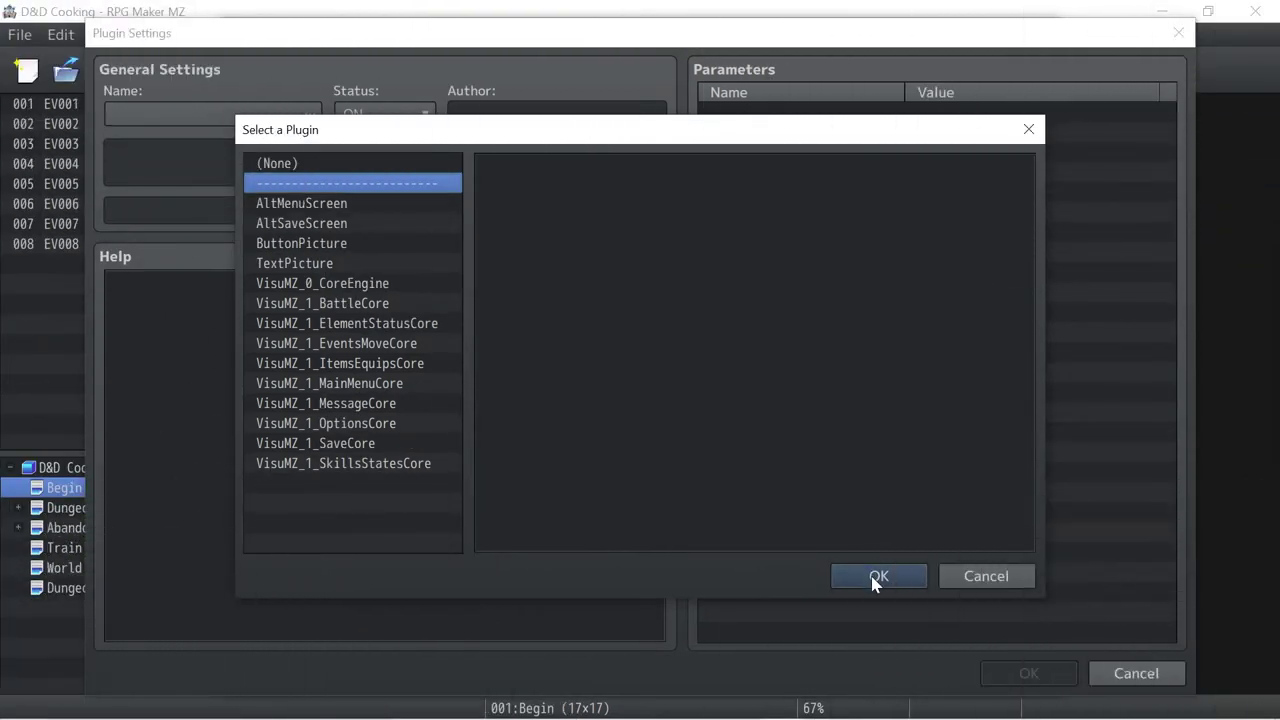
left_click(875, 578)
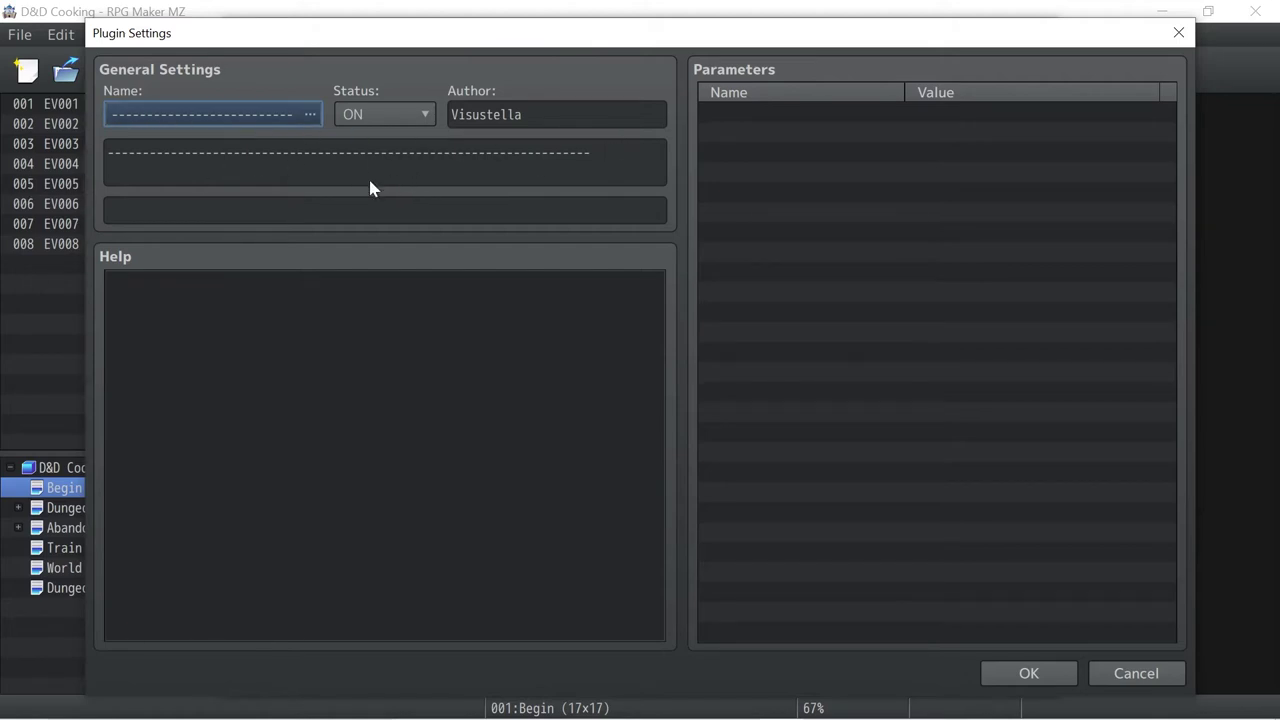
left_click(1025, 673)
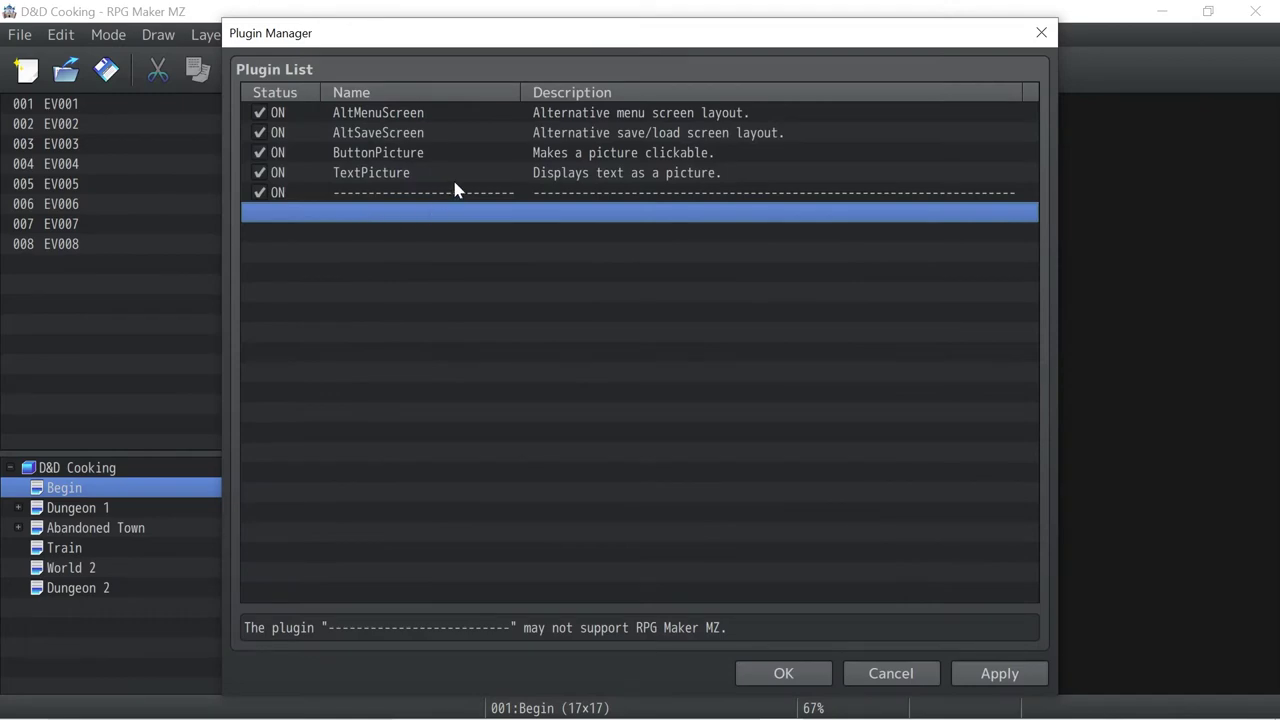
Add the VisuMZ_0_CoreEngine plugin directly below the dashed separator in the plugin list
double_click(417, 212)
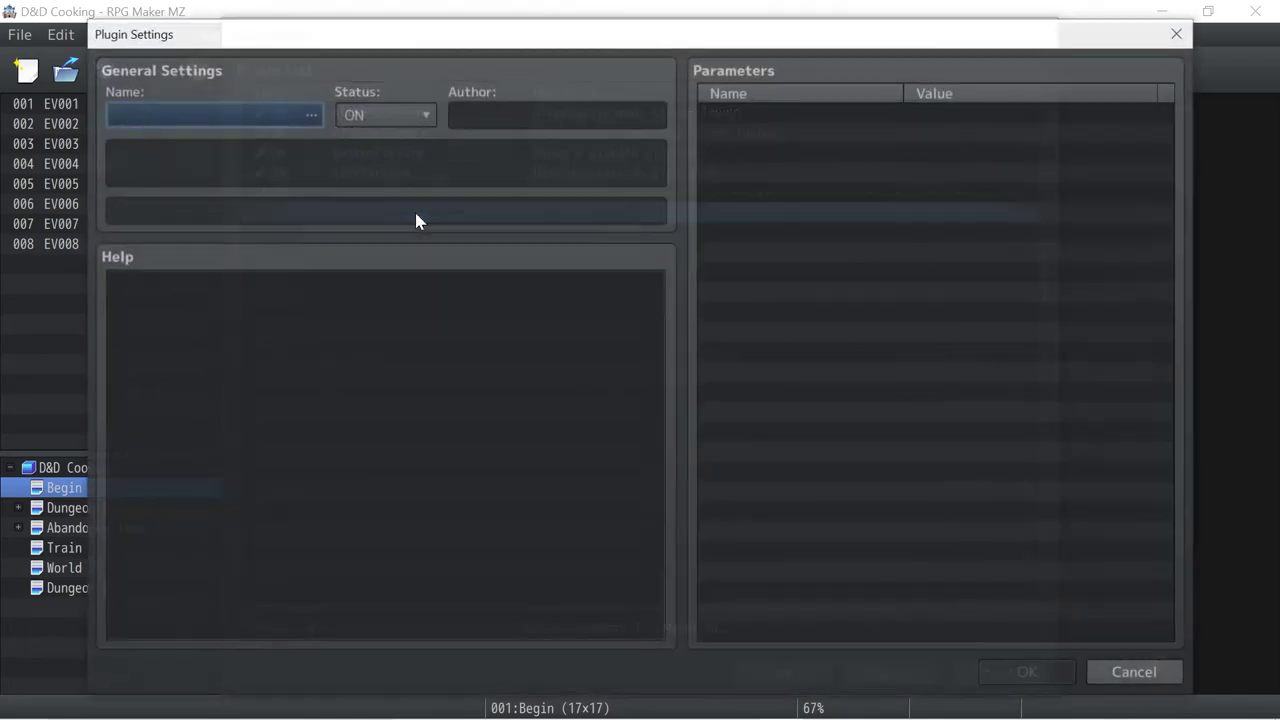
left_click(254, 116)
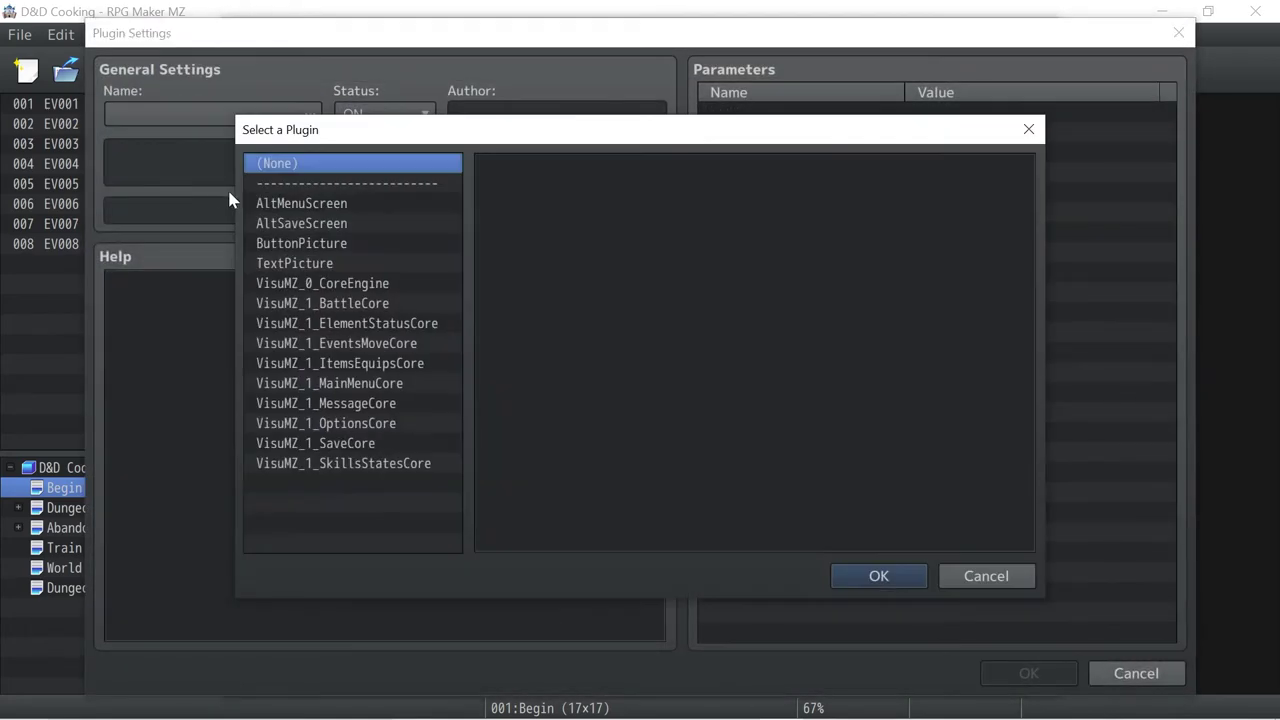
left_click(314, 288)
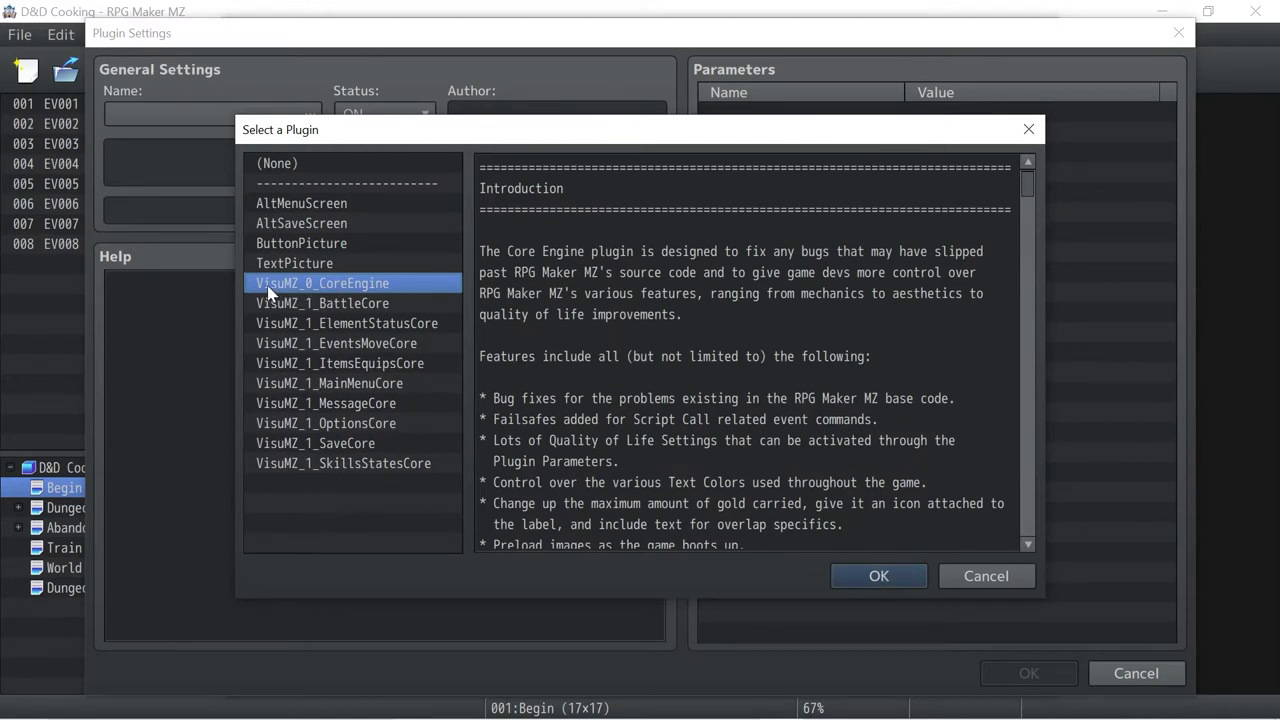
left_click(892, 580)
left_click(1020, 673)
Add the VisuMZ_1_BattleCore plugin below VisuMZ_0_CoreEngine in the plugin list
double_click(318, 236)
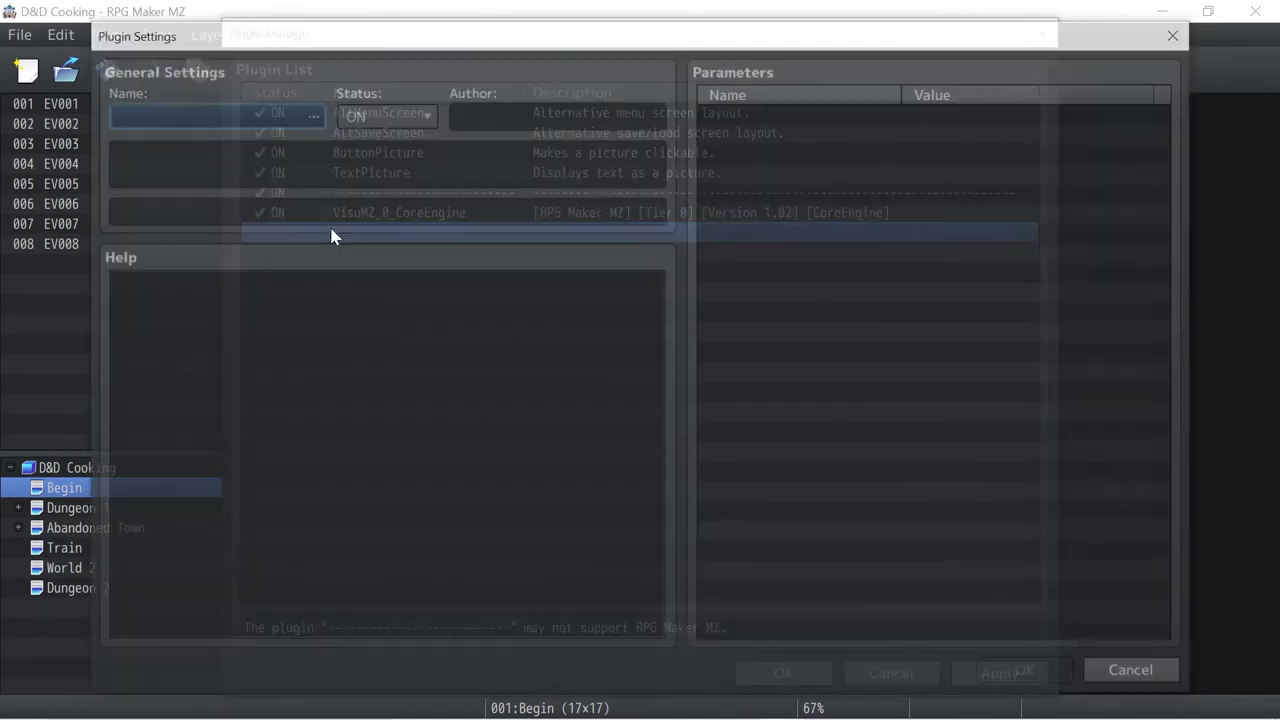
double_click(282, 116)
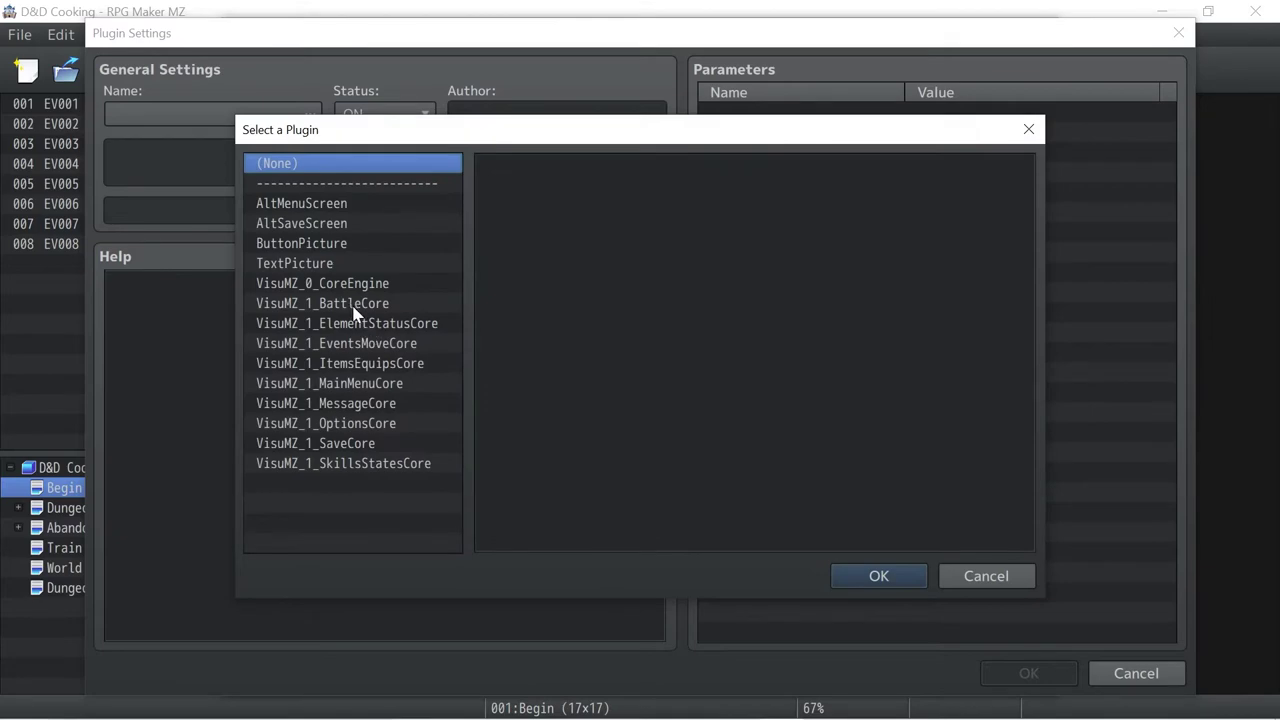
left_click(352, 306)
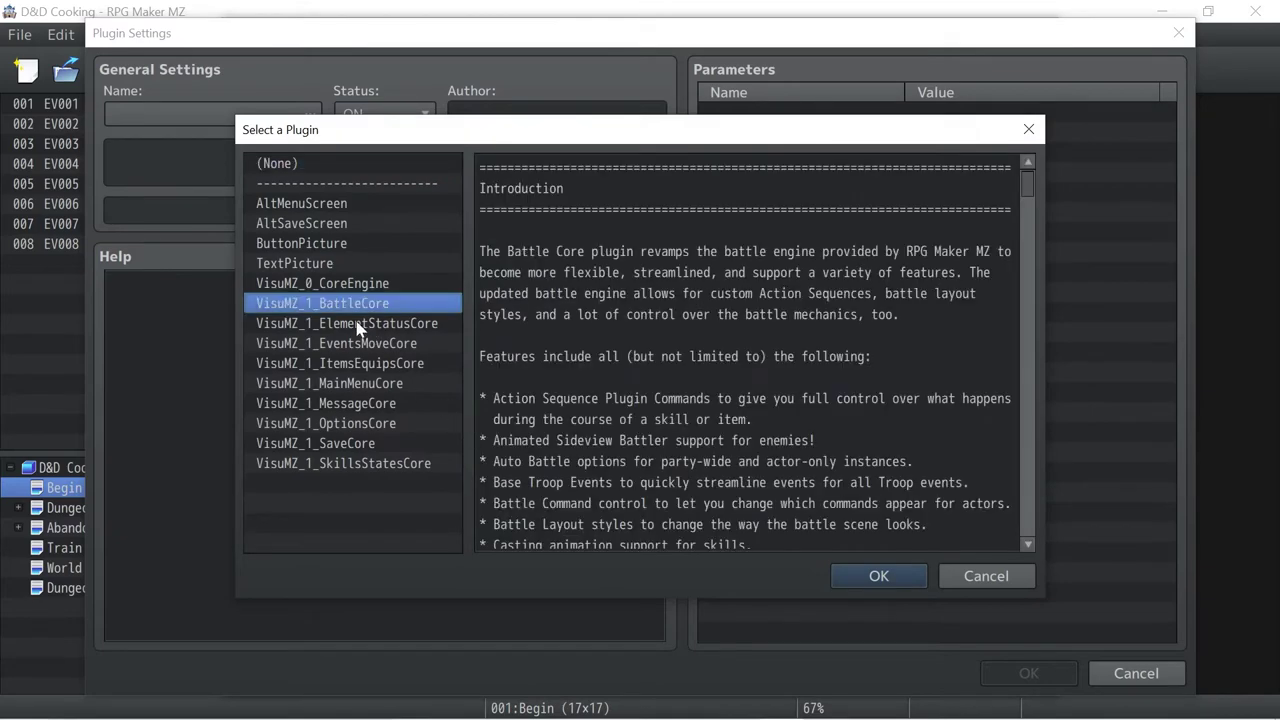
left_click(862, 577)
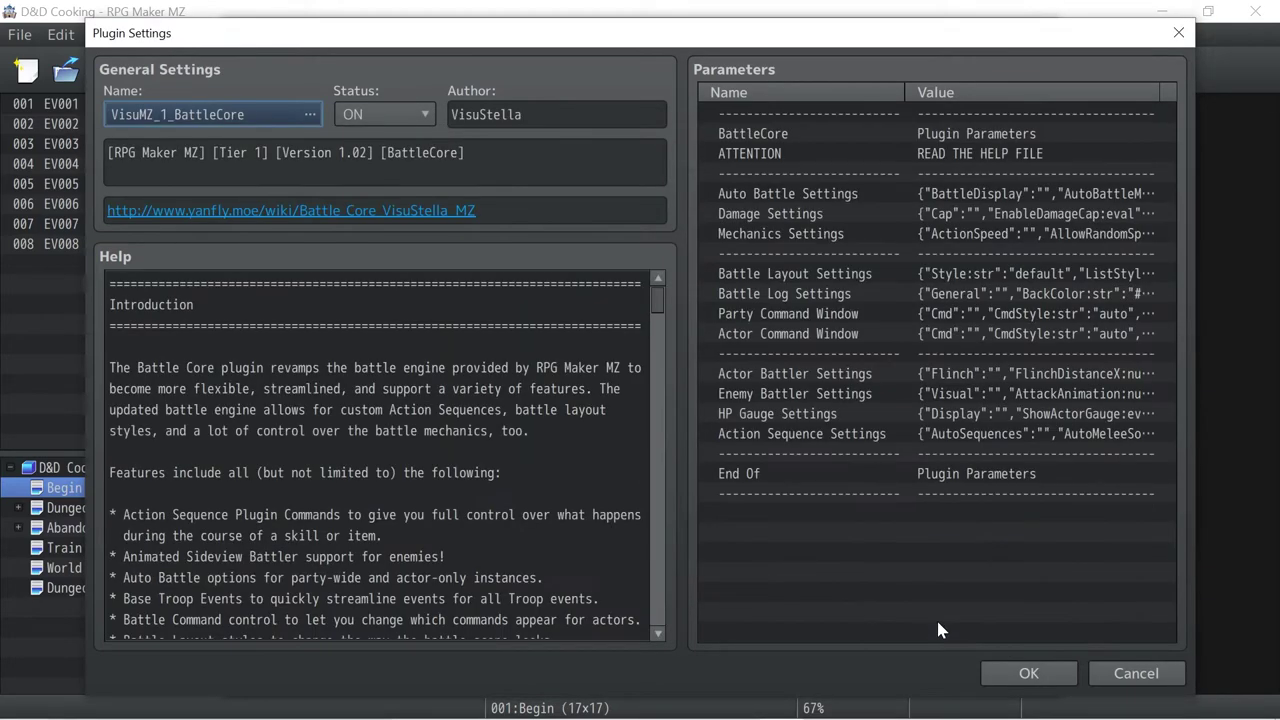
left_click(1029, 672)
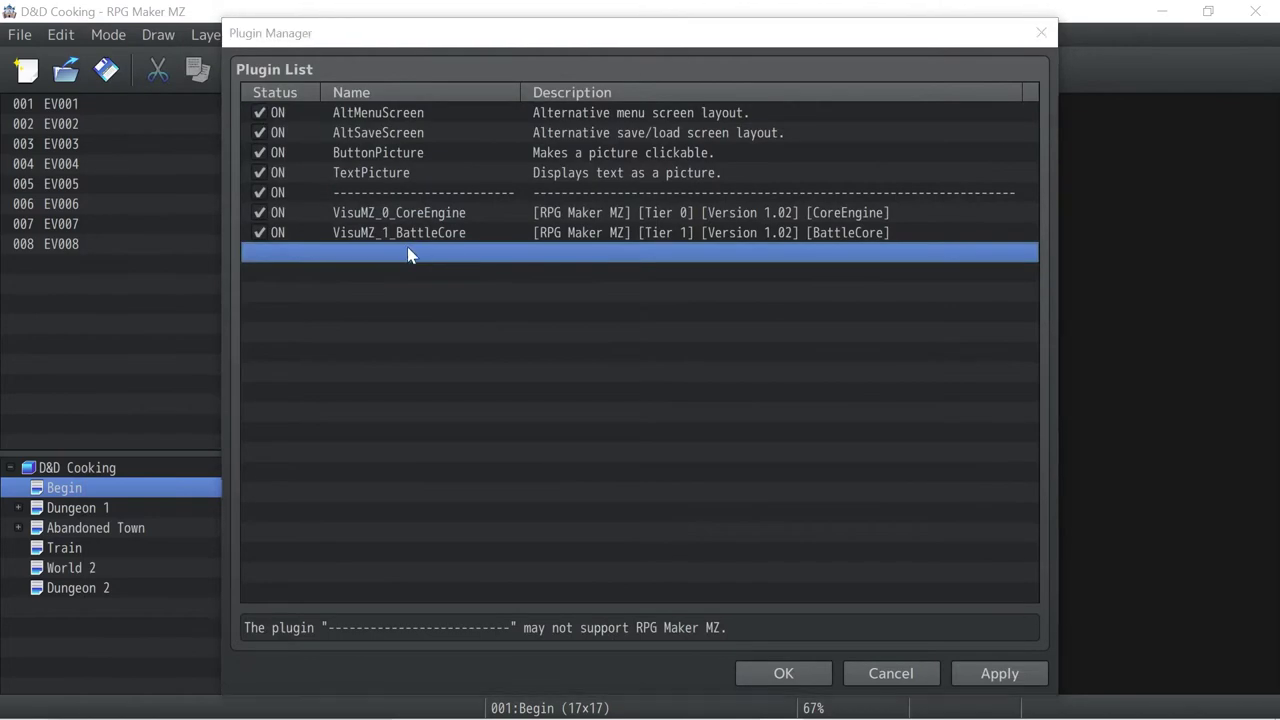
double_click(408, 254)
left_click(281, 122)
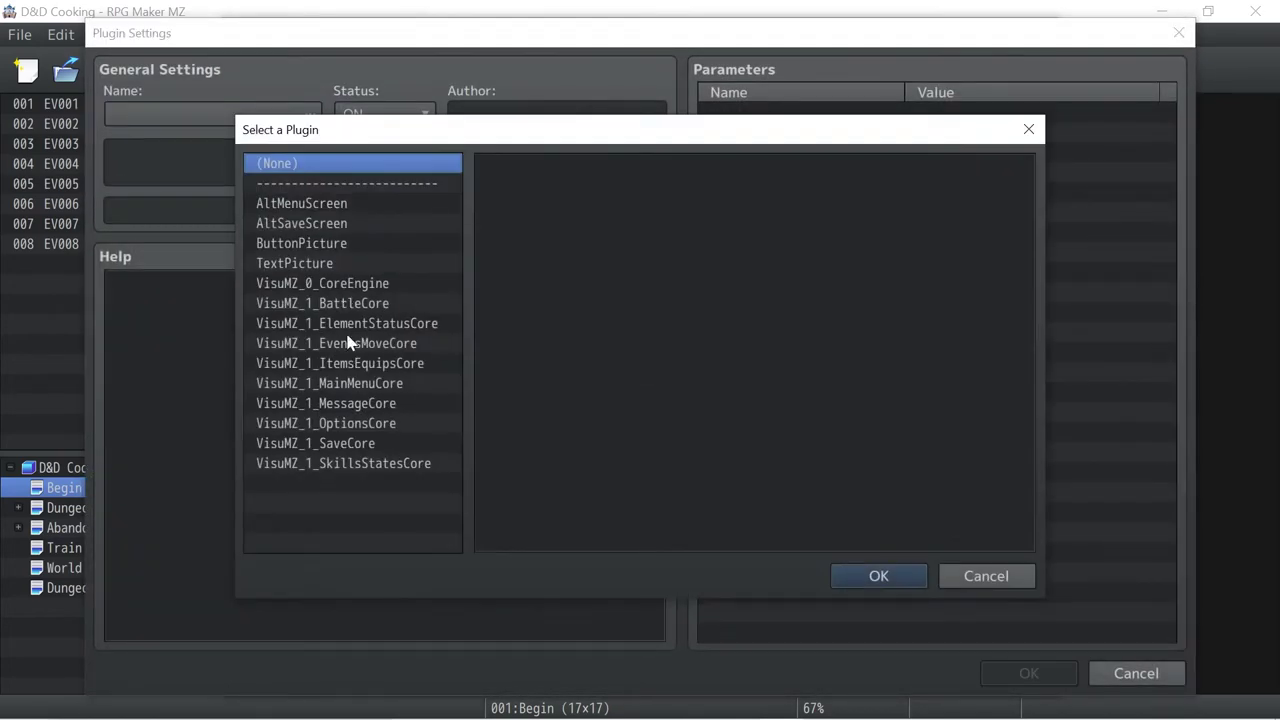
left_click(894, 572)
left_click(1103, 674)
left_click(457, 212)
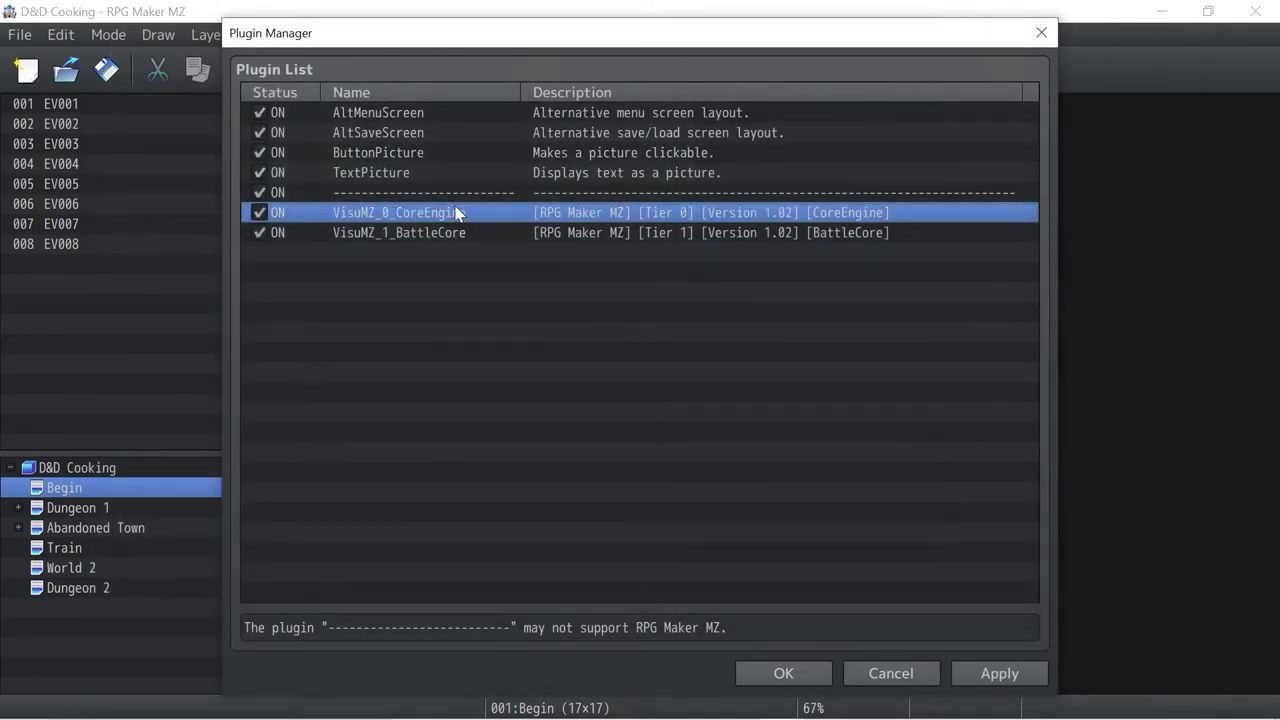
left_click(451, 198)
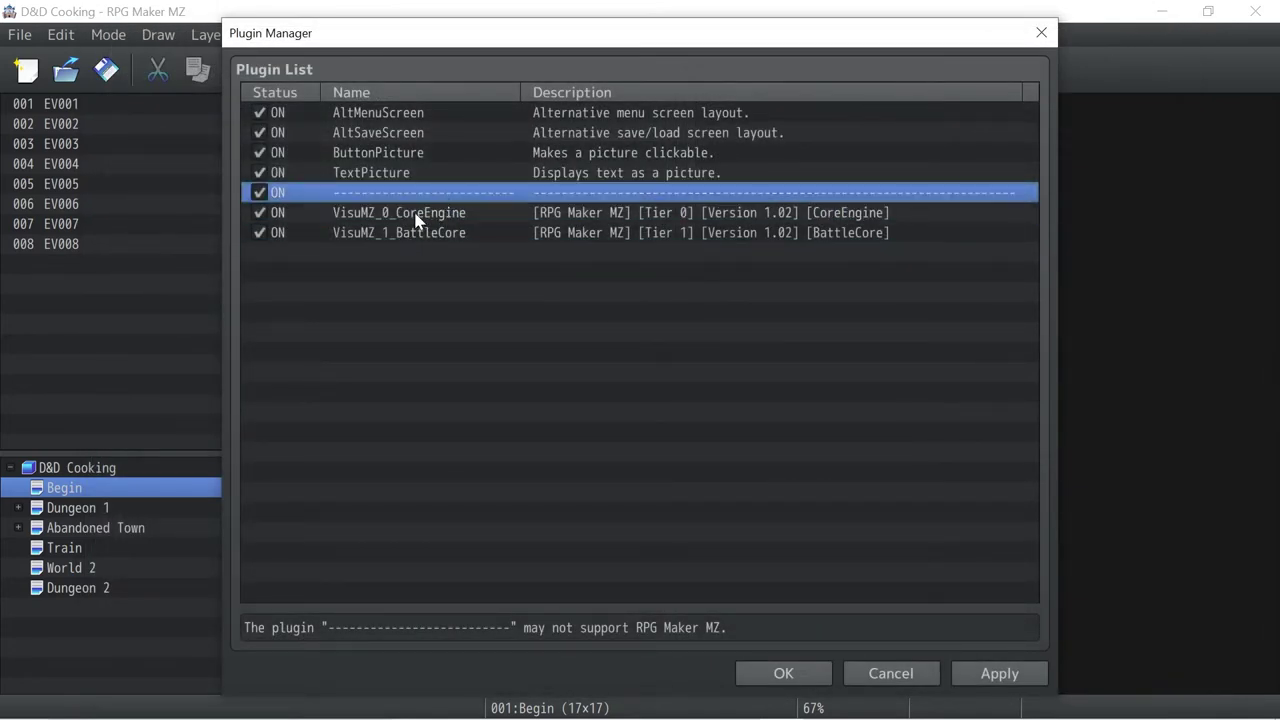
left_click(418, 234)
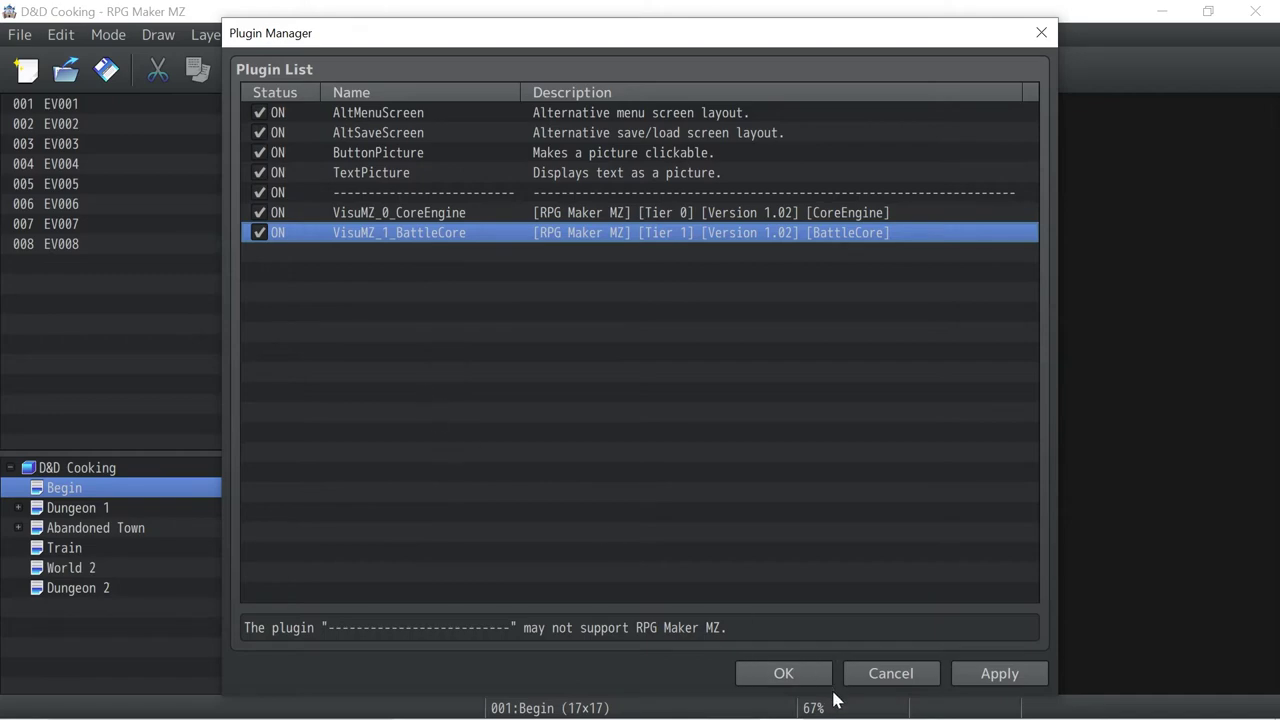
Add the VisuMZ_1_EventsMoveCore plugin below VisuMZ_1_BattleCore in the plugin list
double_click(423, 251)
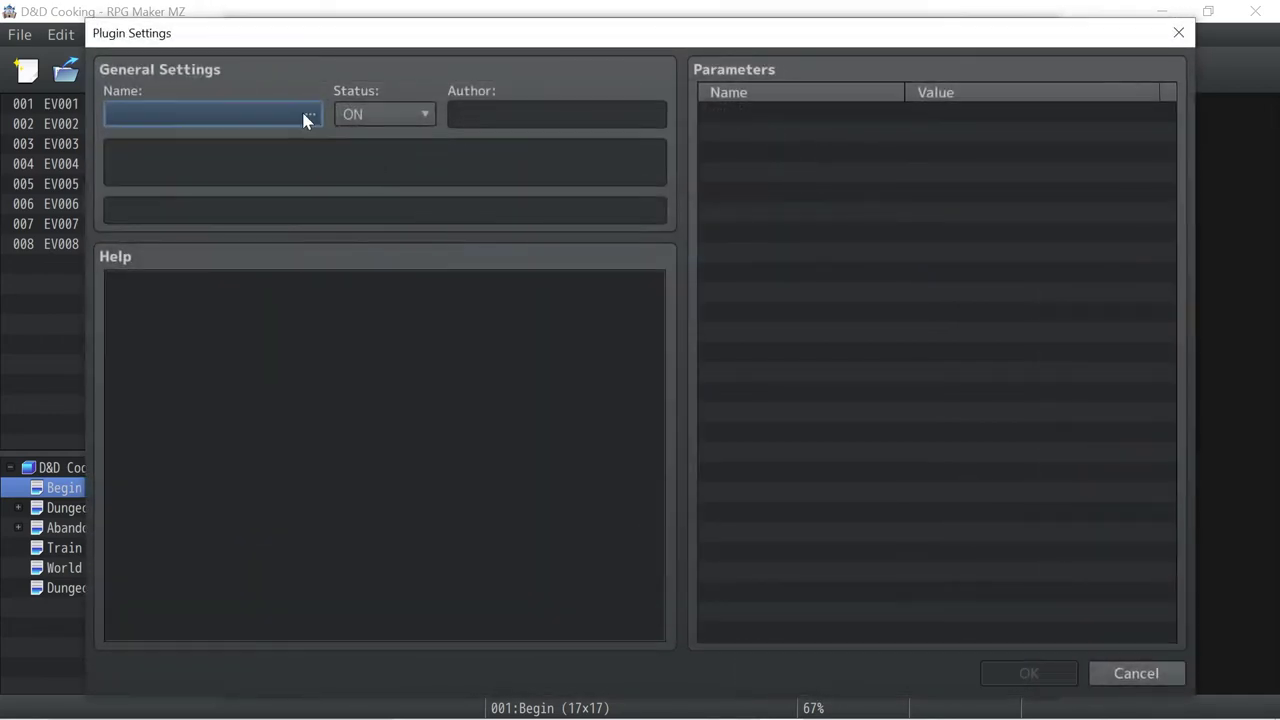
left_click(305, 116)
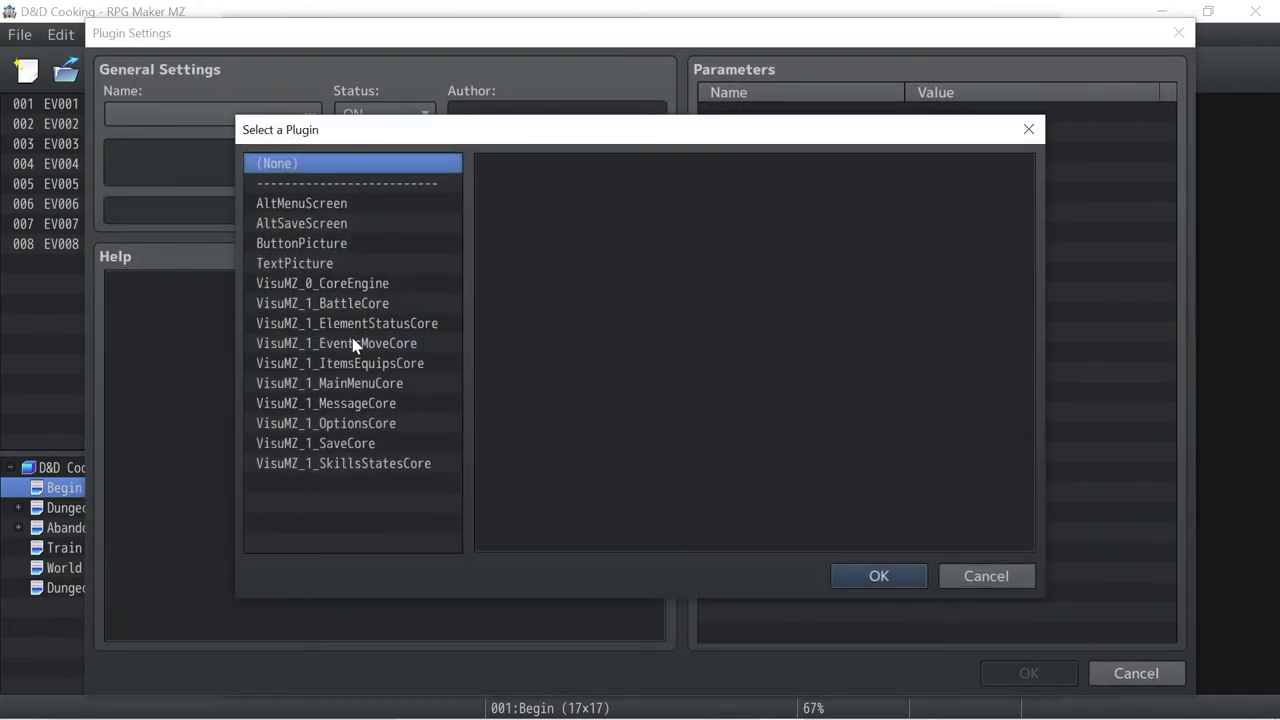
left_click(355, 325)
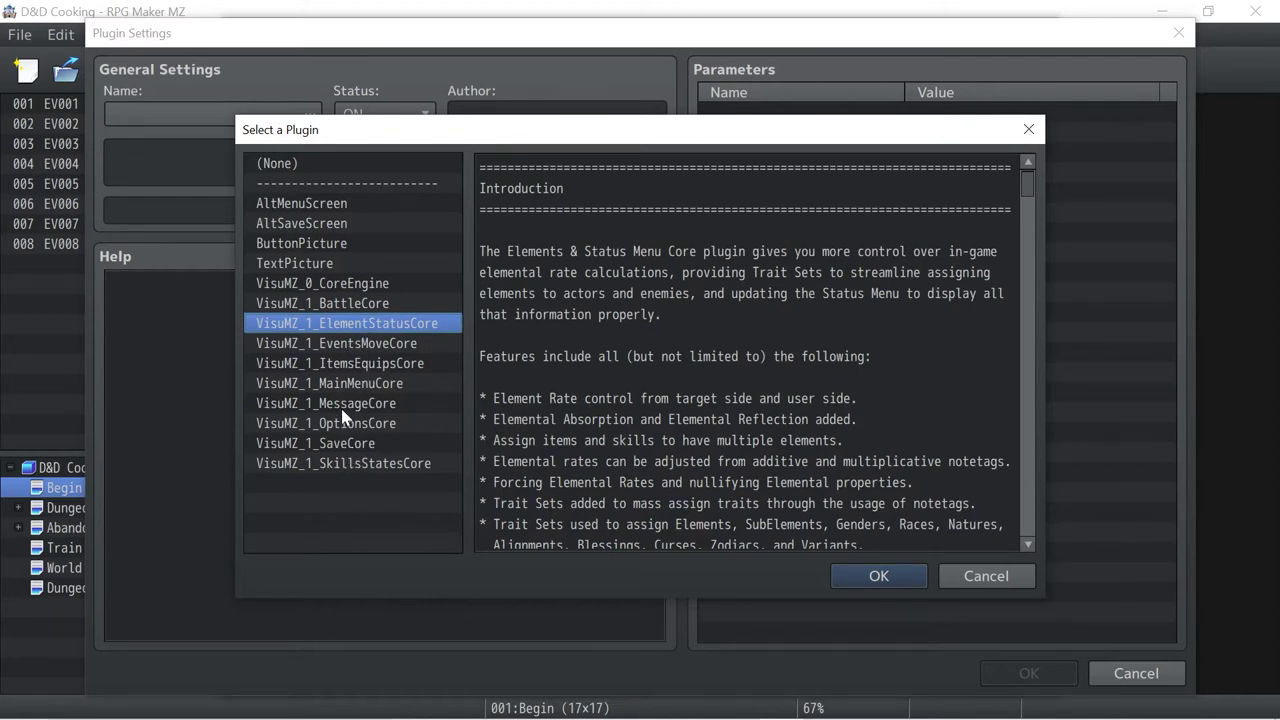
left_click(352, 344)
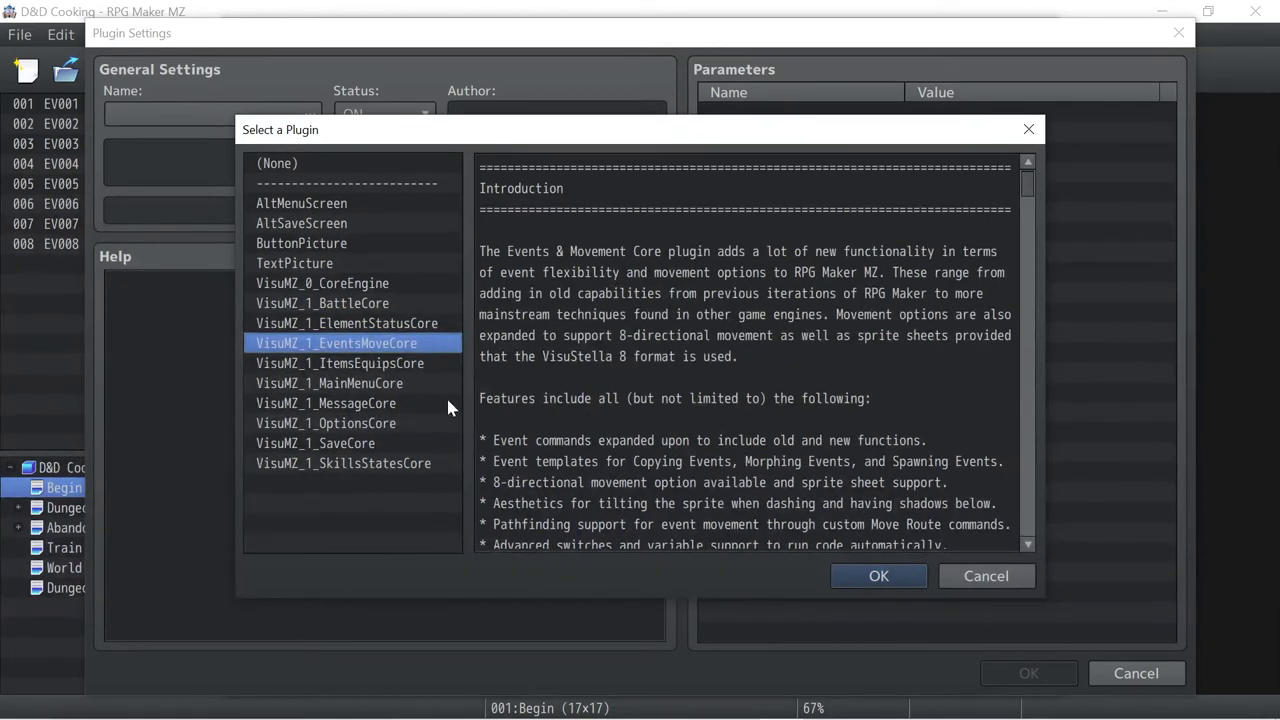
left_click(877, 577)
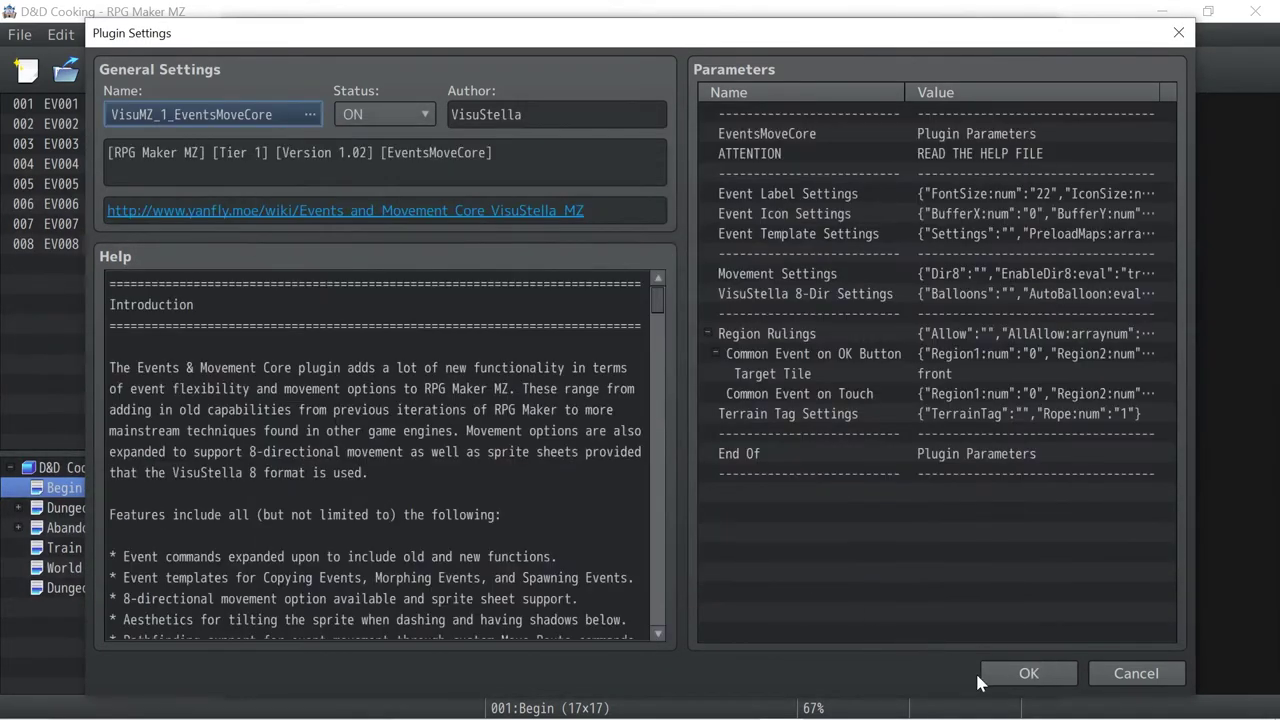
left_click(1025, 673)
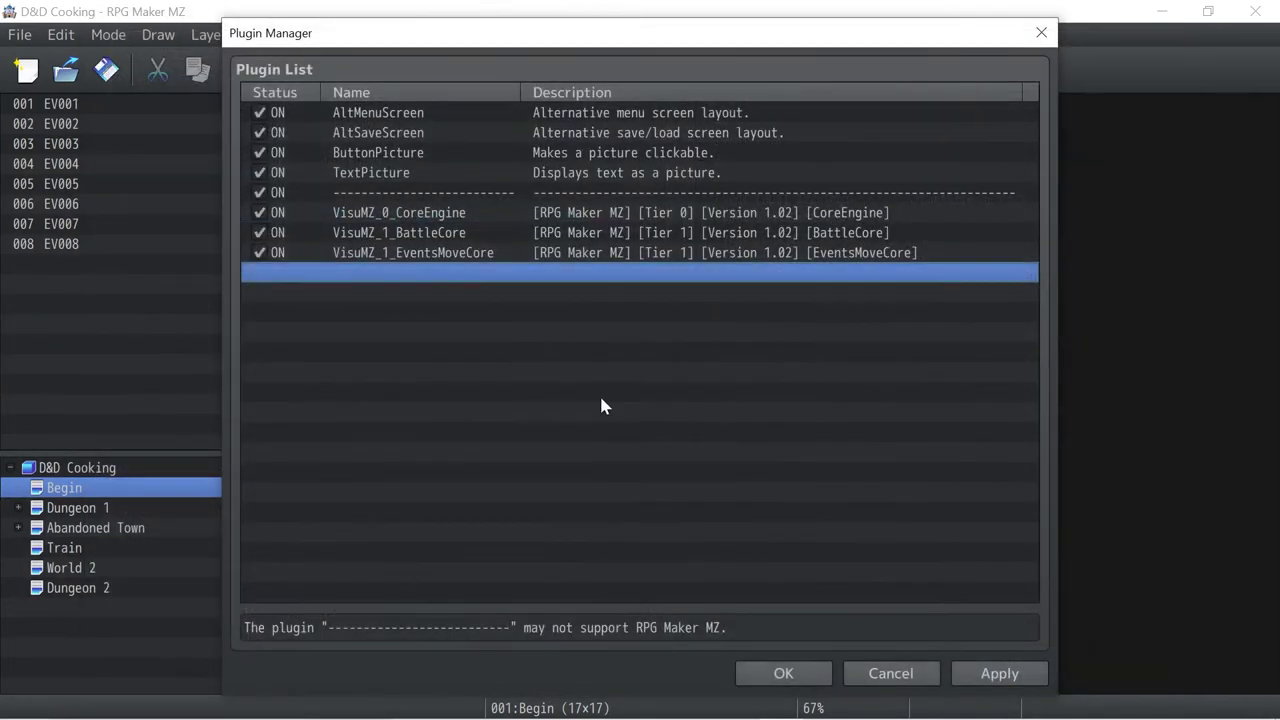
Add the VisuMZ_1_ElementStatusCore plugin below VisuMZ_1_EventsMoveCore in the plugin list
double_click(418, 277)
left_click(311, 118)
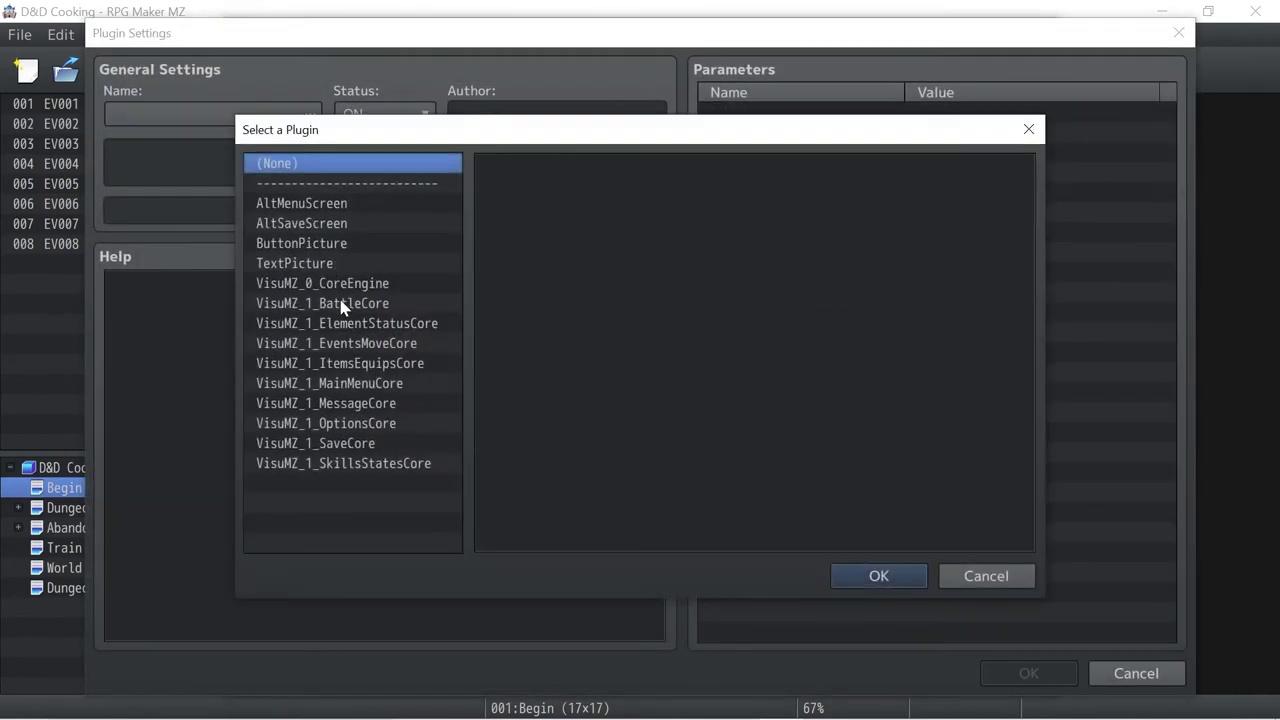
left_click(367, 326)
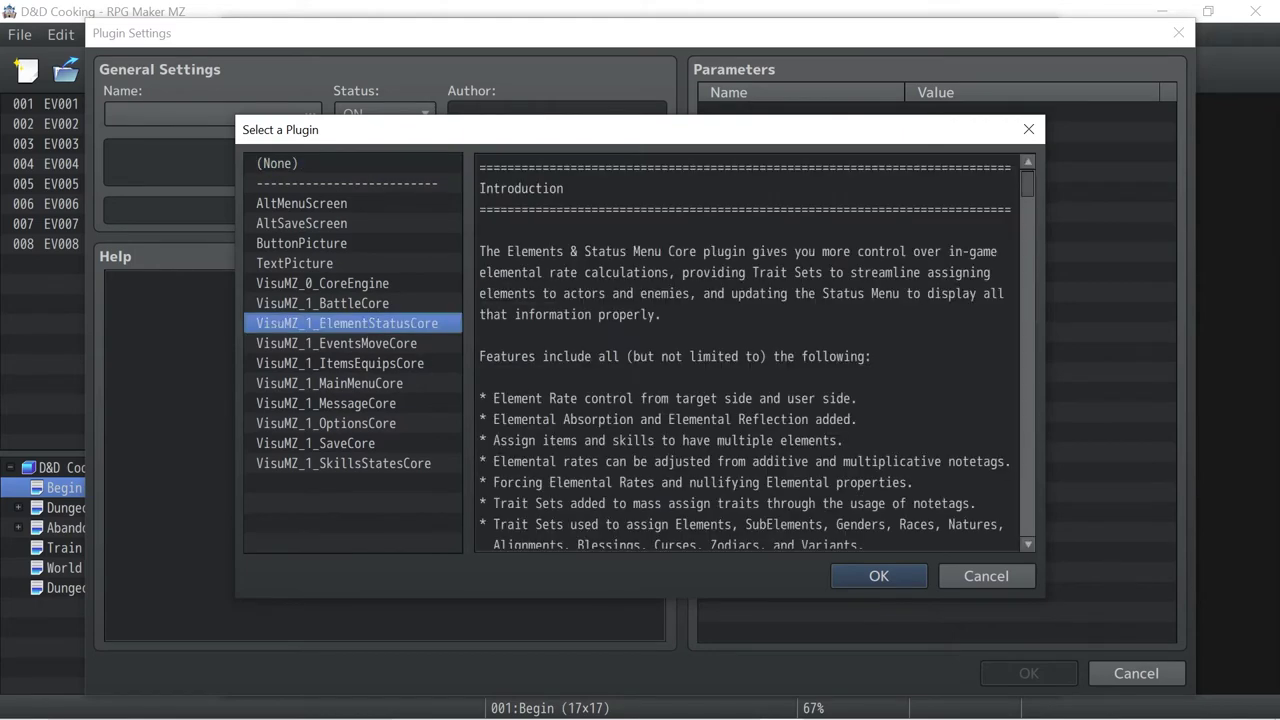
left_click(892, 578)
left_click(1048, 672)
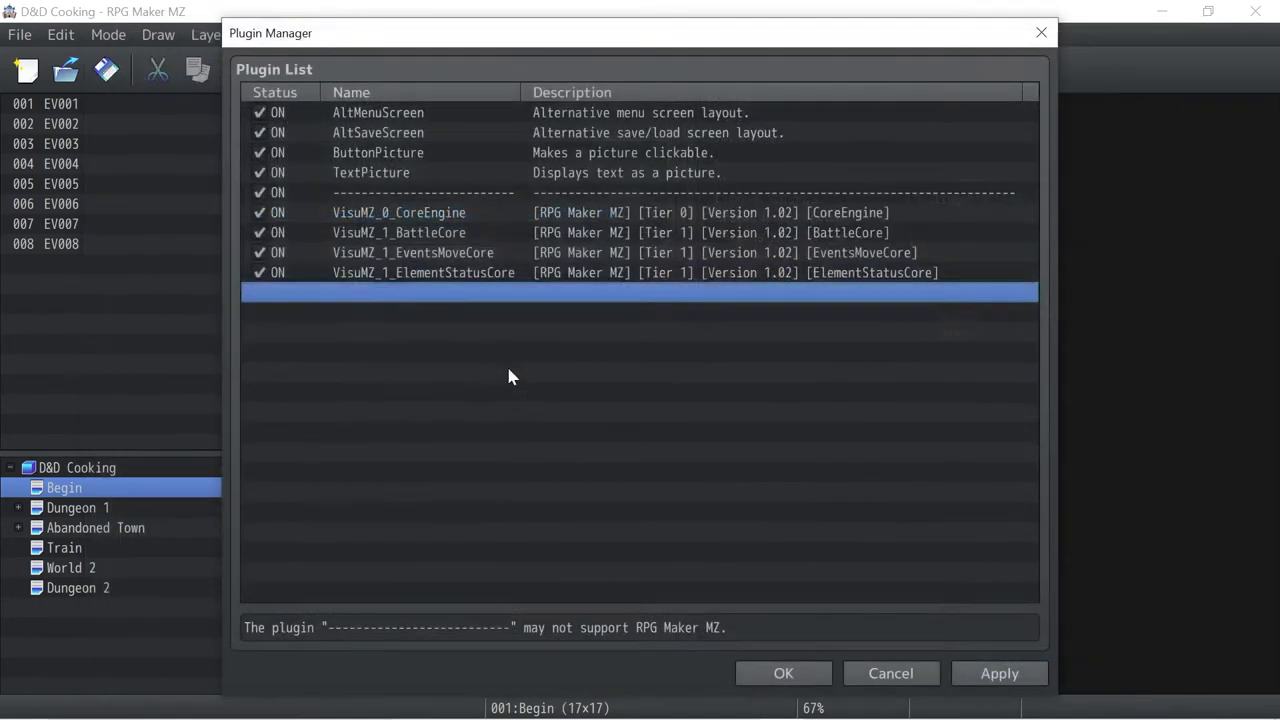
Add the VisuMZ_1_ItemsEquipsCore plugin below VisuMZ_1_ElementStatusCore in the plugin list
double_click(399, 297)
left_click(311, 116)
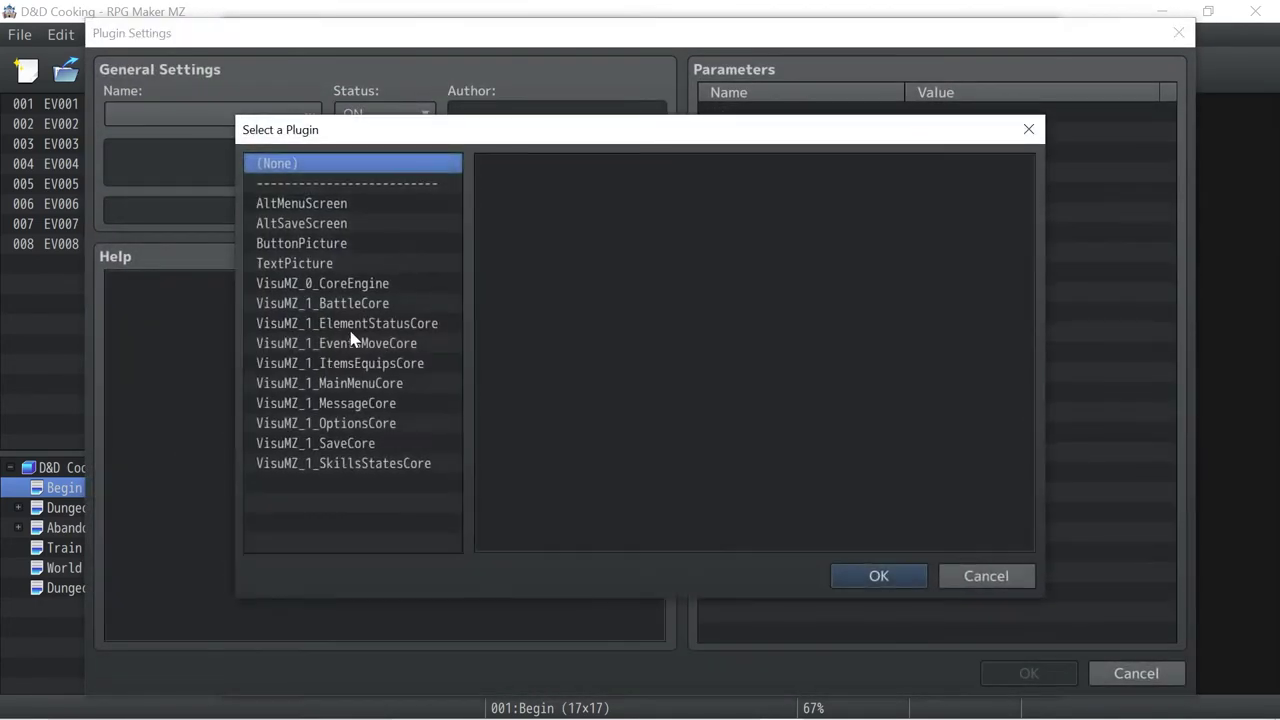
left_click(352, 368)
left_click(878, 578)
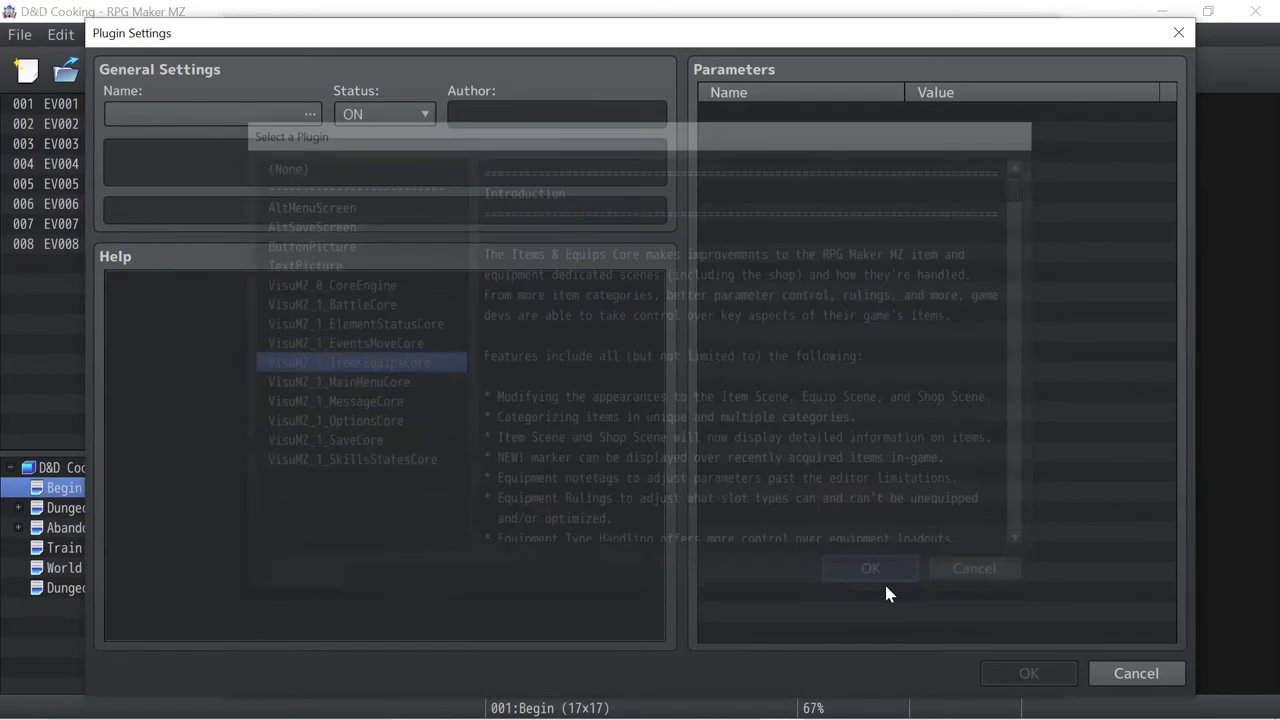
left_click(1018, 673)
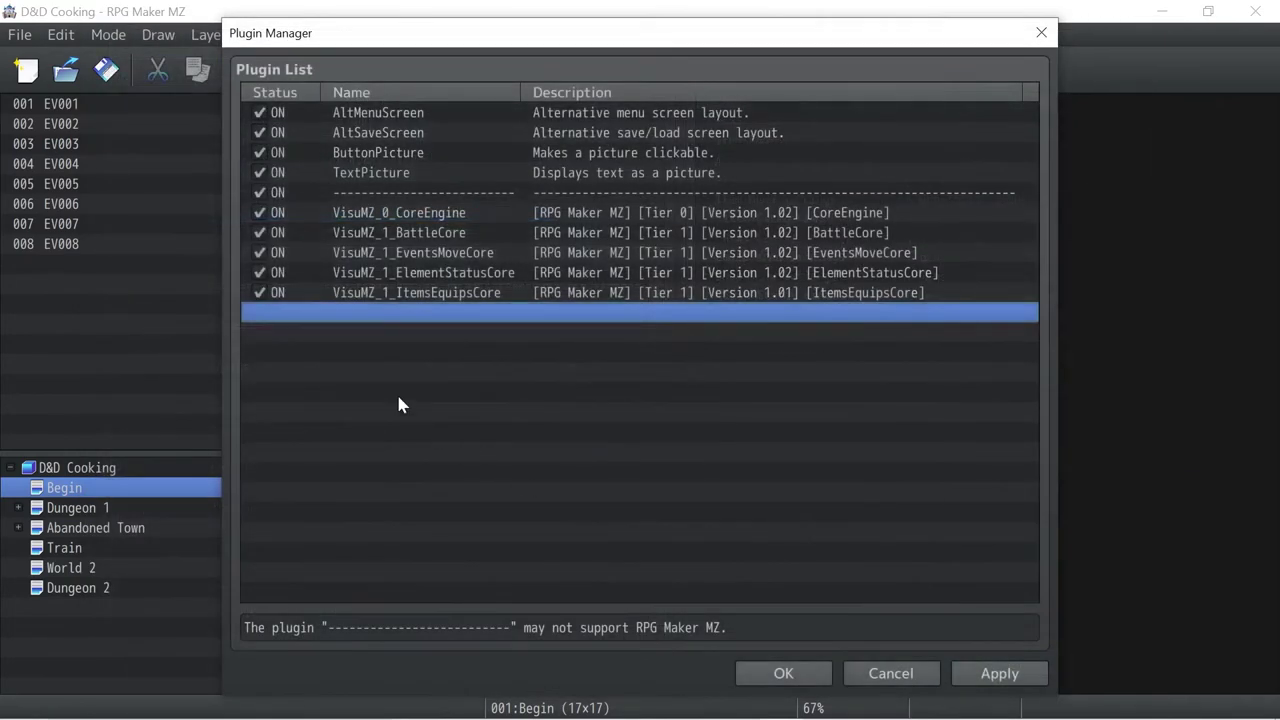
Add the VisuMZ_1_MainMenuCore plugin below VisuMZ_1_ItemsEquipsCore in the plugin list
double_click(375, 322)
double_click(295, 121)
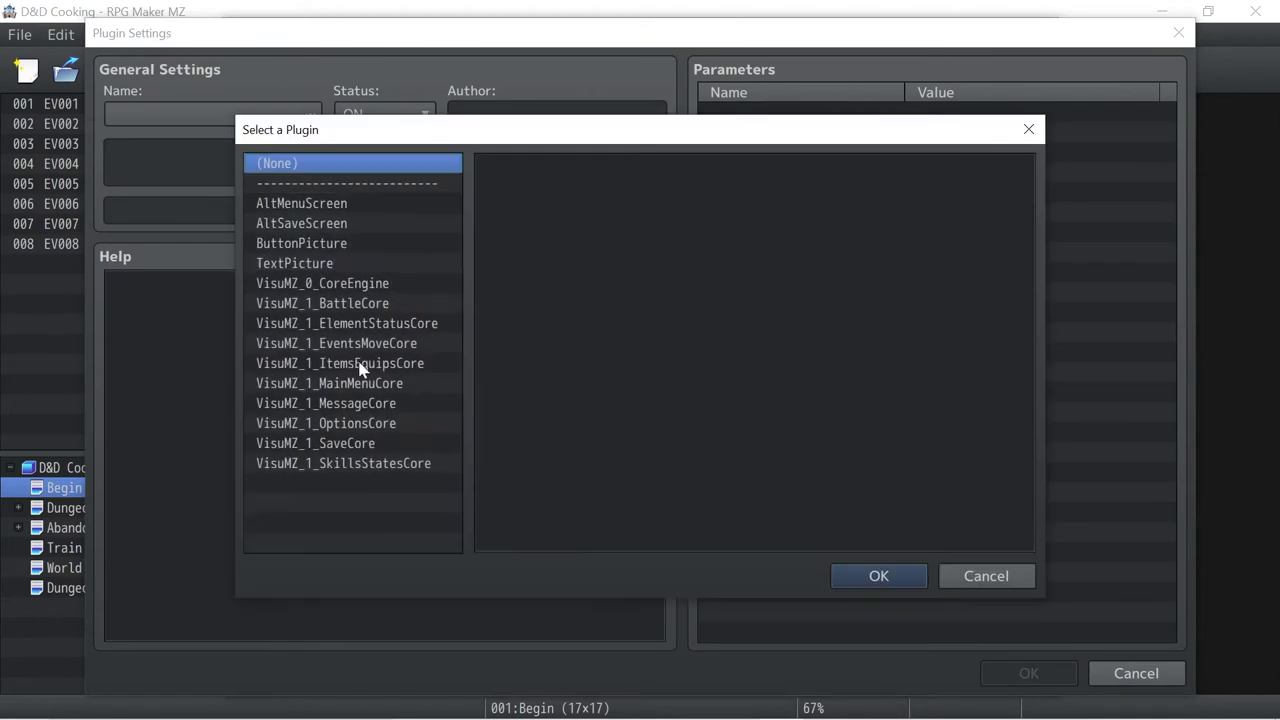
double_click(352, 388)
left_click(988, 665)
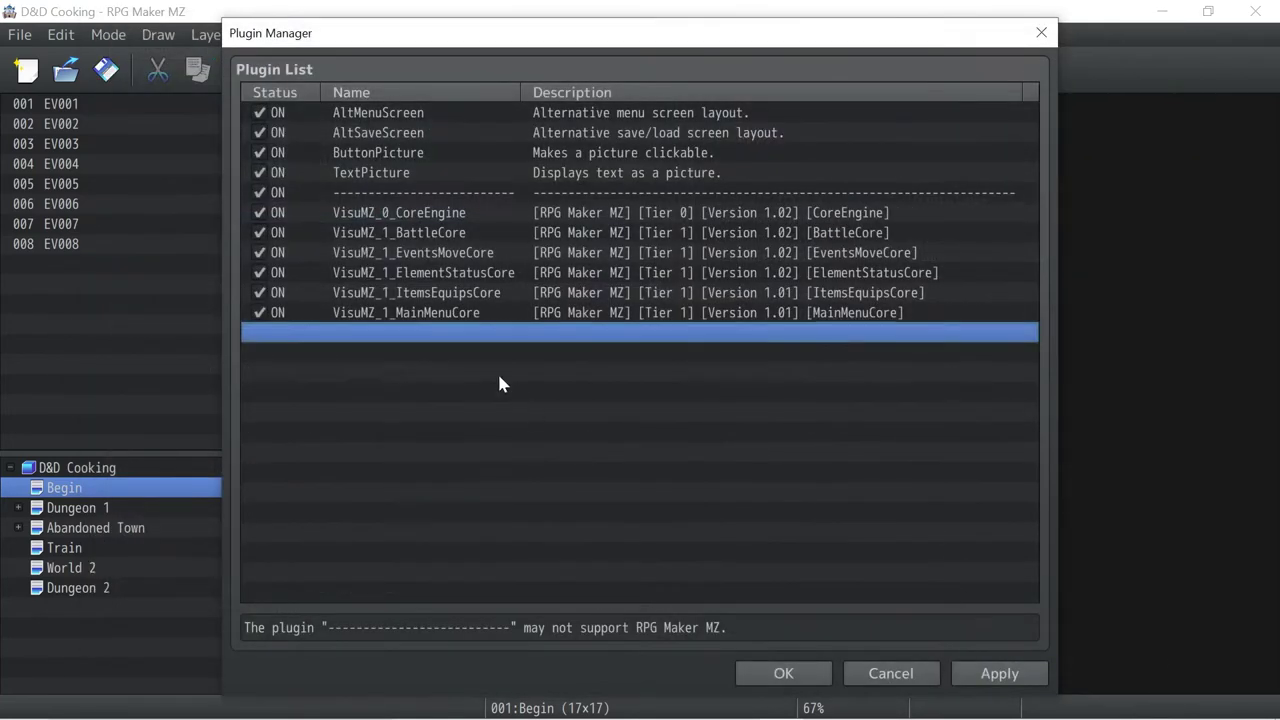
Add the VisuMZ_1_MessageCore plugin below VisuMZ_1_MainMenuCore in the plugin list
double_click(460, 337)
double_click(305, 115)
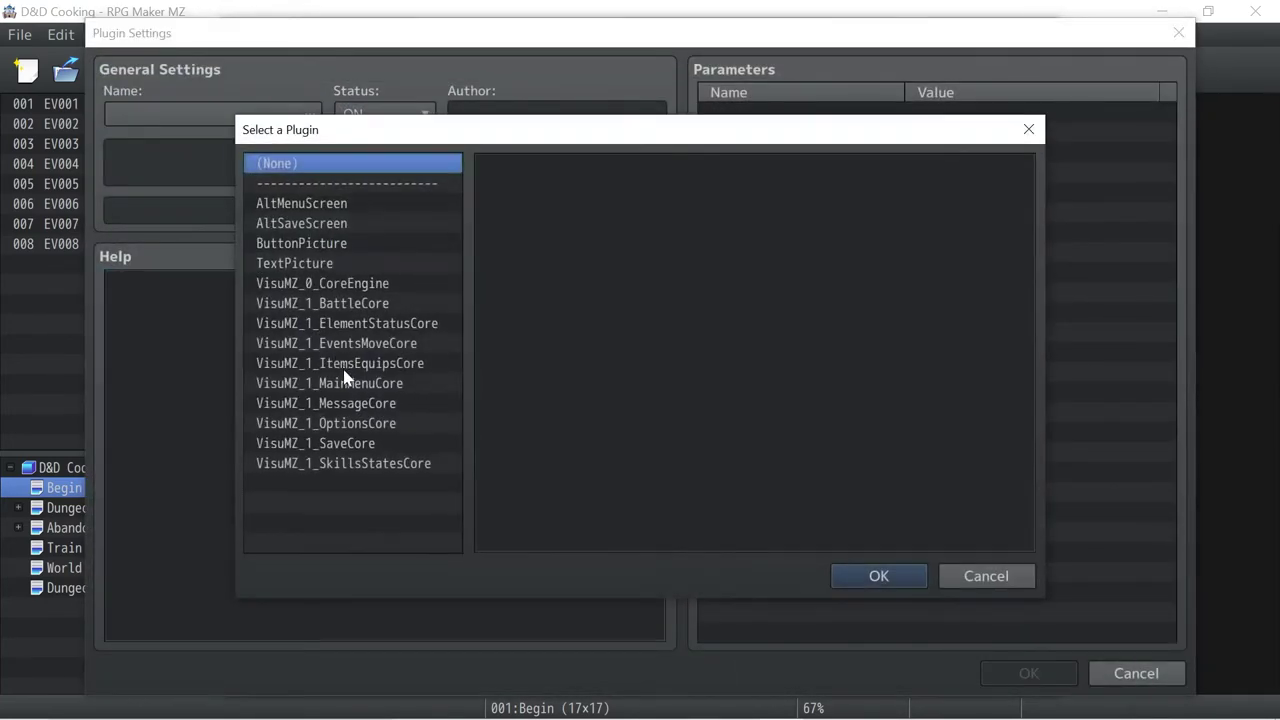
left_click(343, 403)
left_click(878, 575)
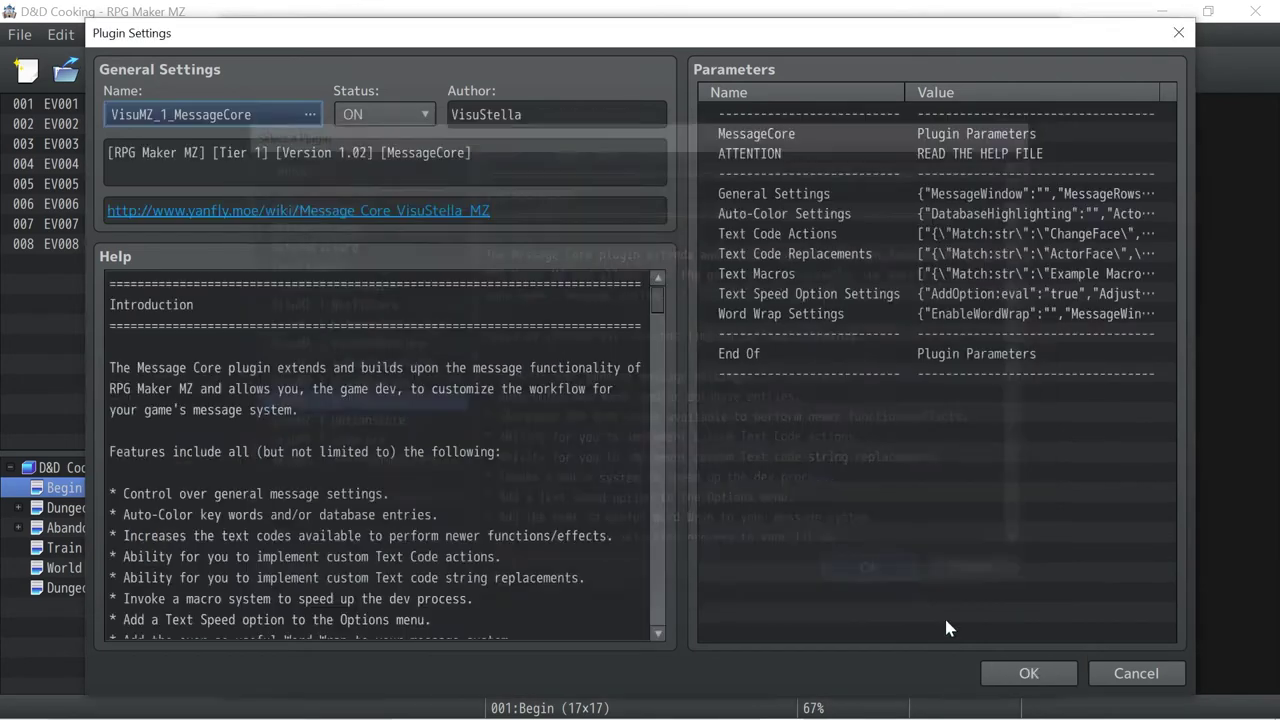
left_click(1029, 673)
Add the VisuMZ_1_OptionsCore plugin below VisuMZ_1_MessageCore in the plugin list and apply the changes
double_click(357, 362)
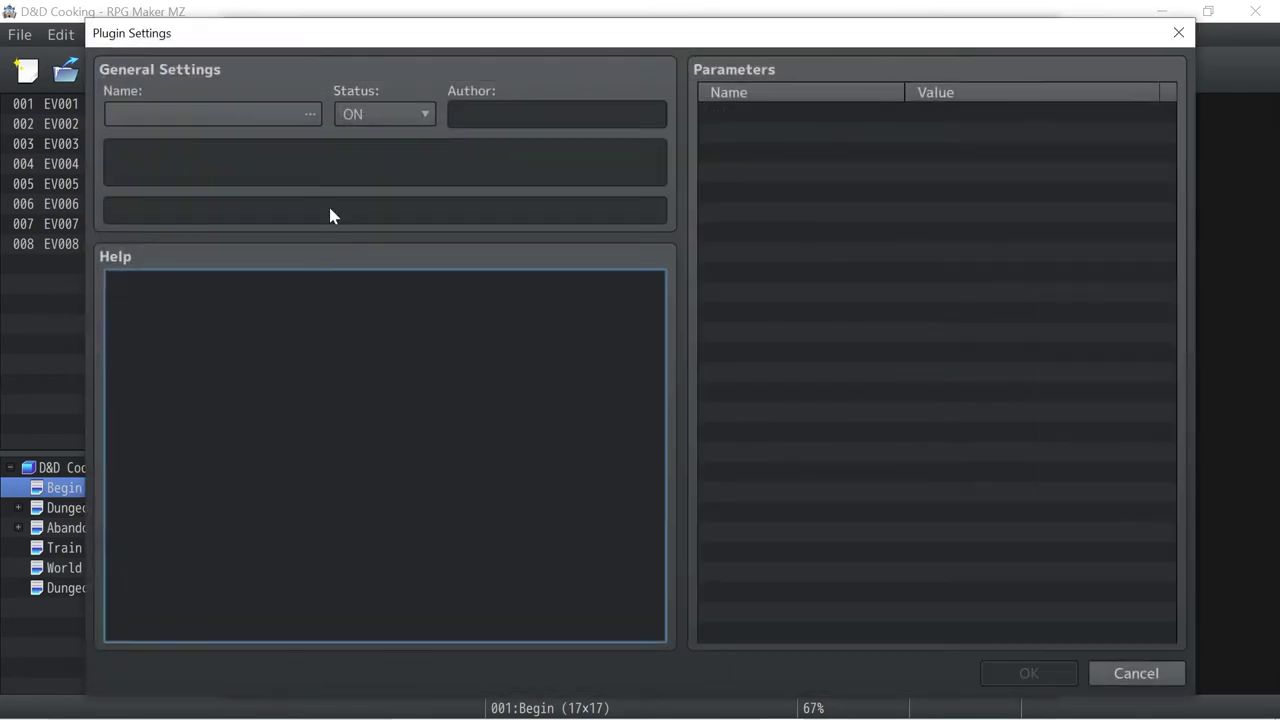
left_click(275, 118)
left_click(358, 423)
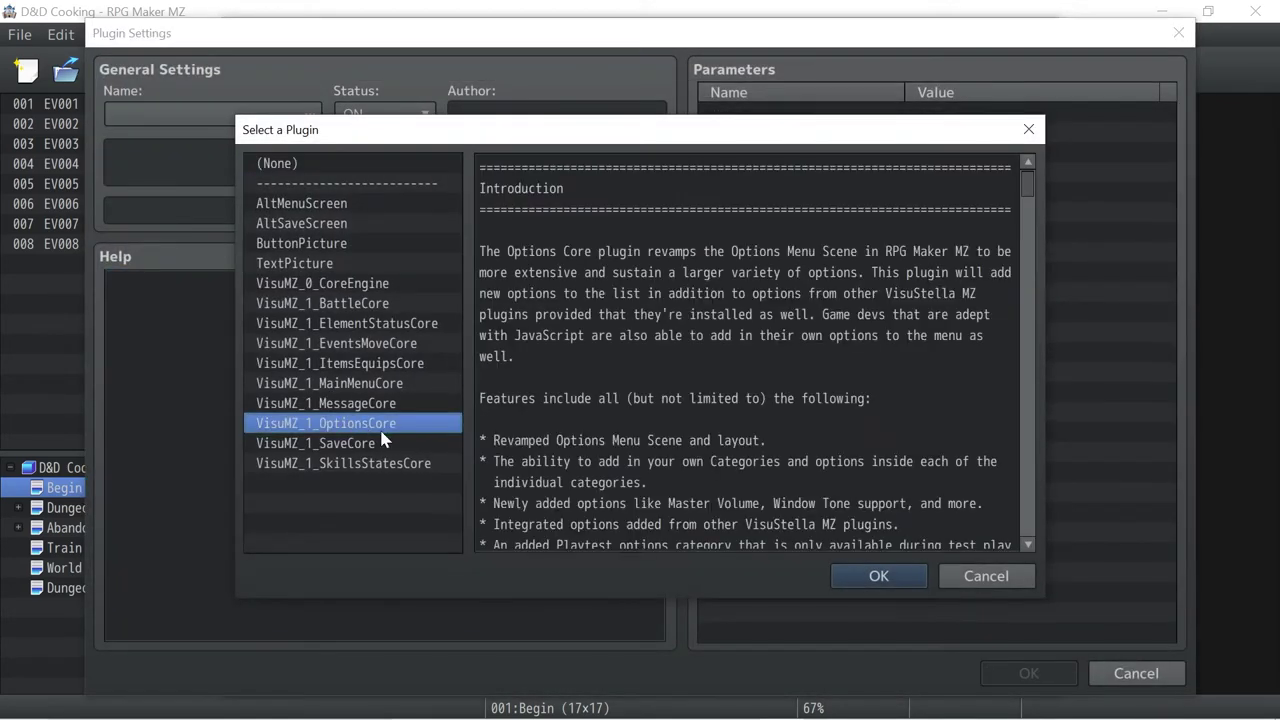
left_click(879, 575)
left_click(997, 671)
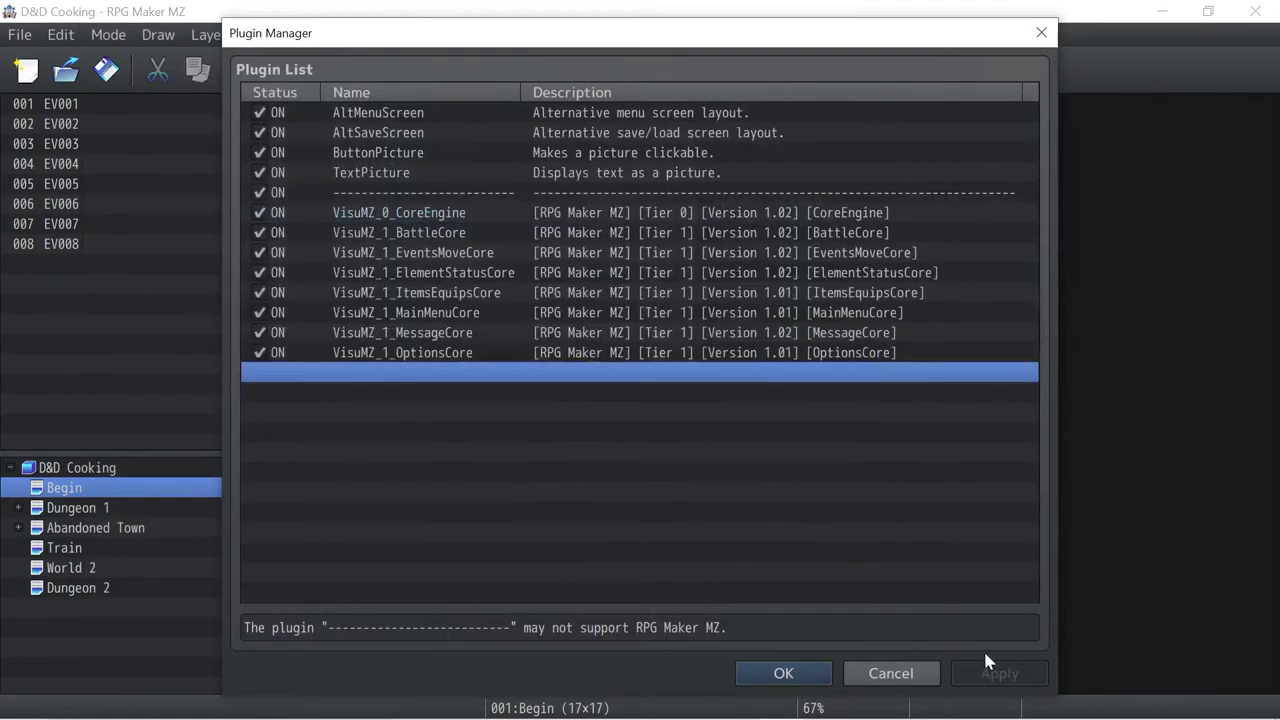
Add the VisuMZ_1_SaveCore plugin below VisuMZ_1_OptionsCore in the plugin list
double_click(371, 372)
left_click(274, 114)
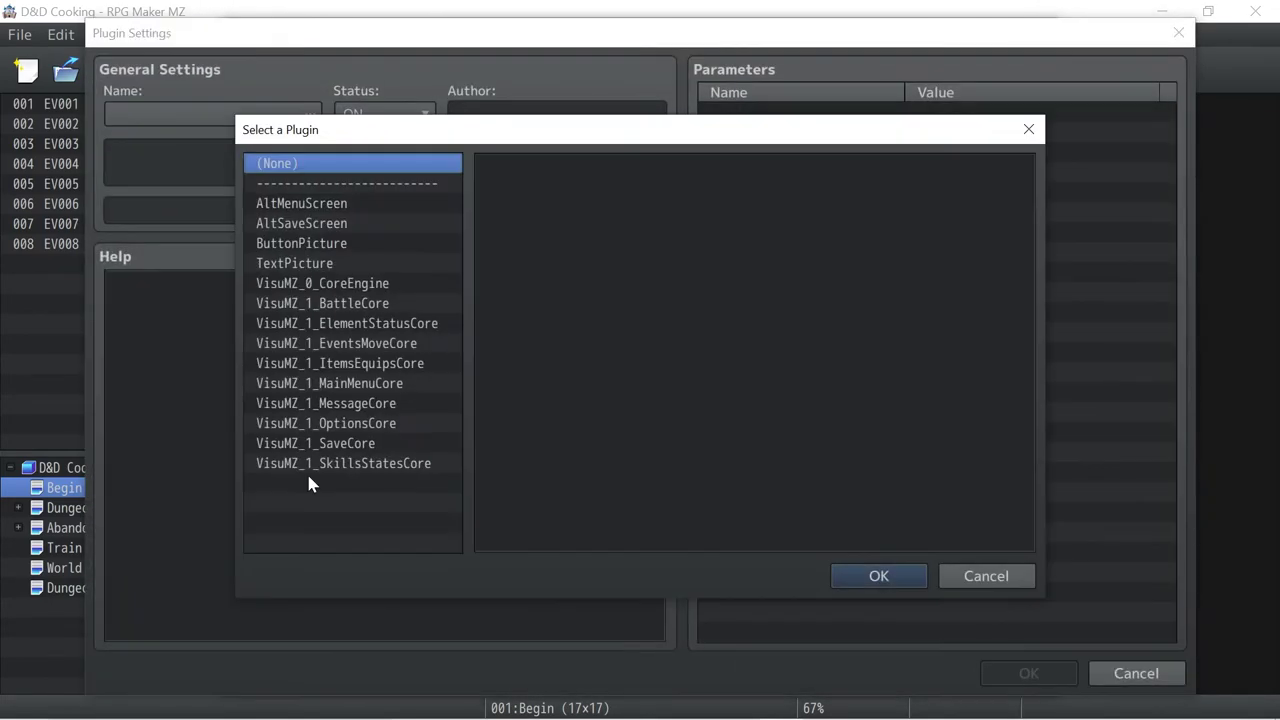
left_click(328, 443)
left_click(879, 575)
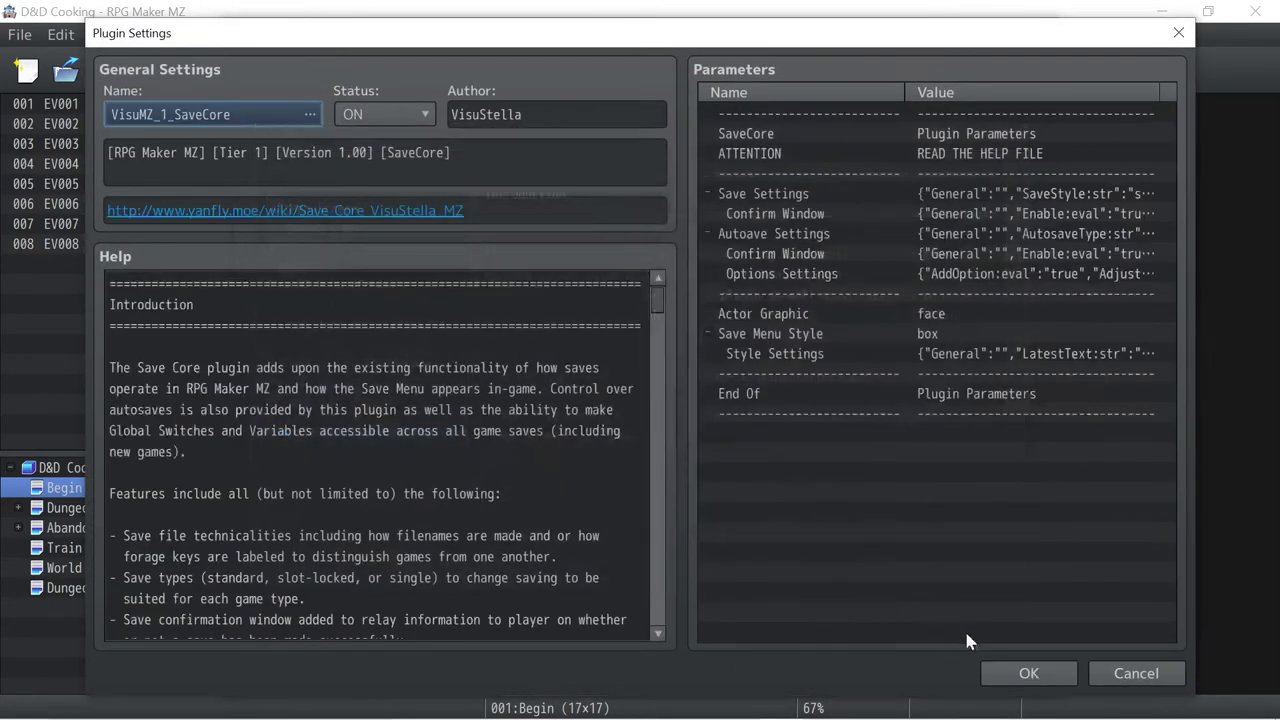
left_click(1020, 673)
Add the VisuMZ_1_SkillsStatesCore plugin below VisuMZ_1_SaveCore in the plugin list
double_click(388, 388)
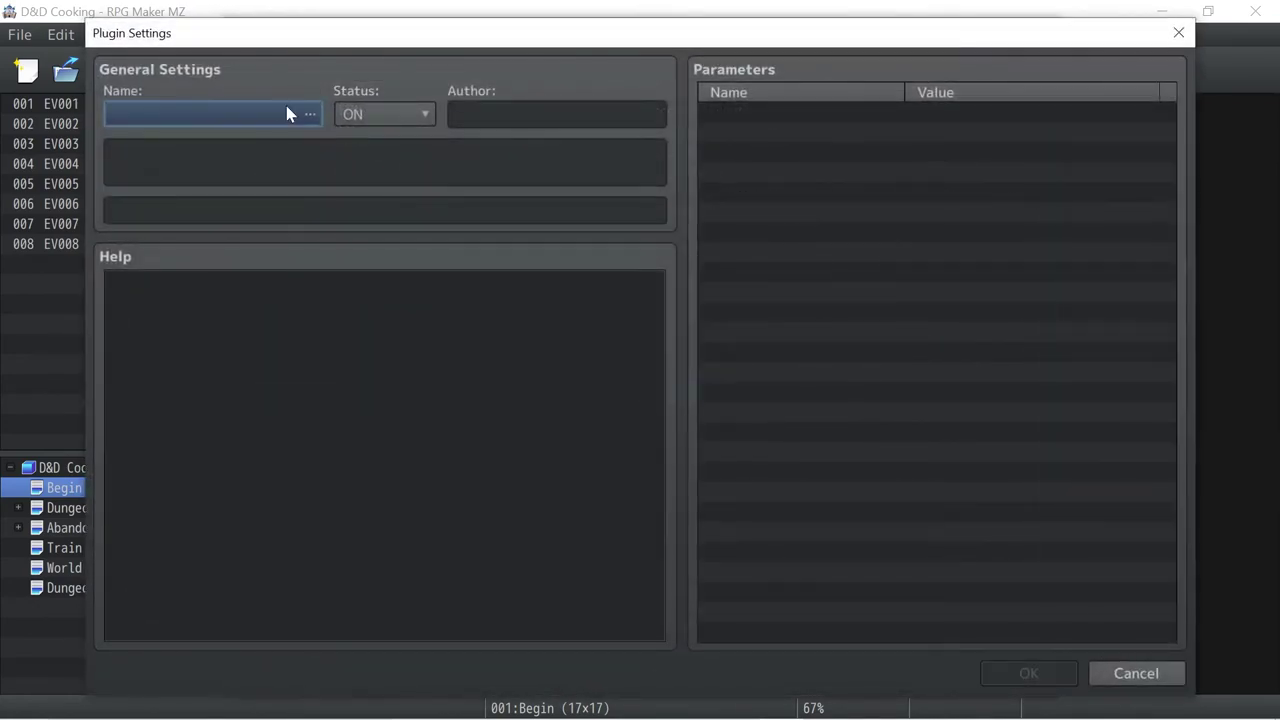
left_click(286, 114)
left_click(336, 462)
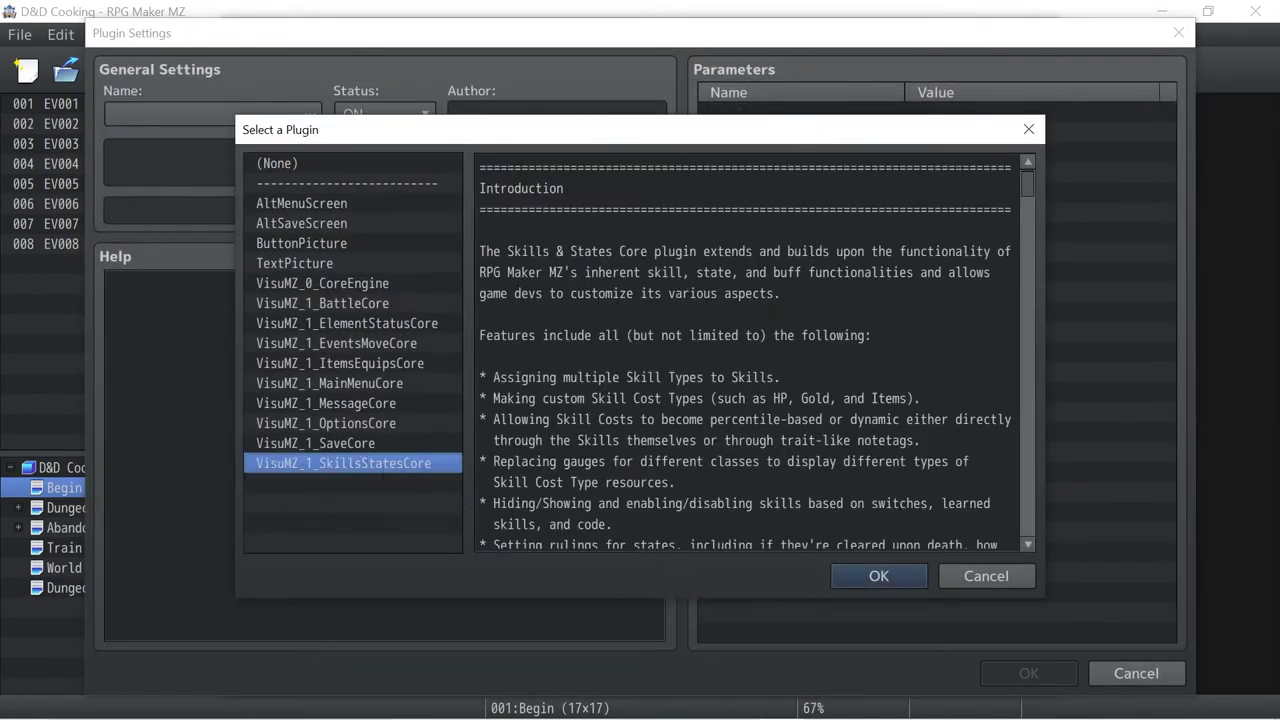
left_click(874, 576)
left_click(1026, 673)
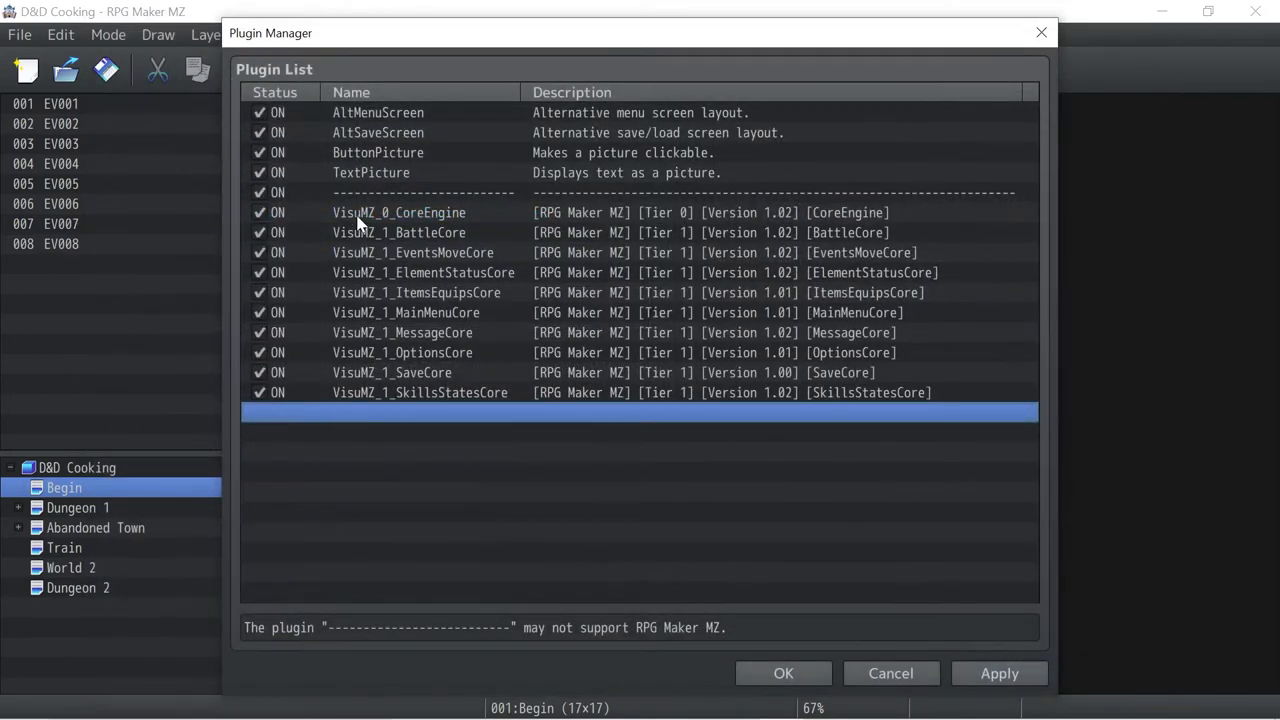
In VisuMZ_0_CoreEngine's Quality of Life Settings, set Open Console on Boot to Don't Open (false)
left_click(460, 213)
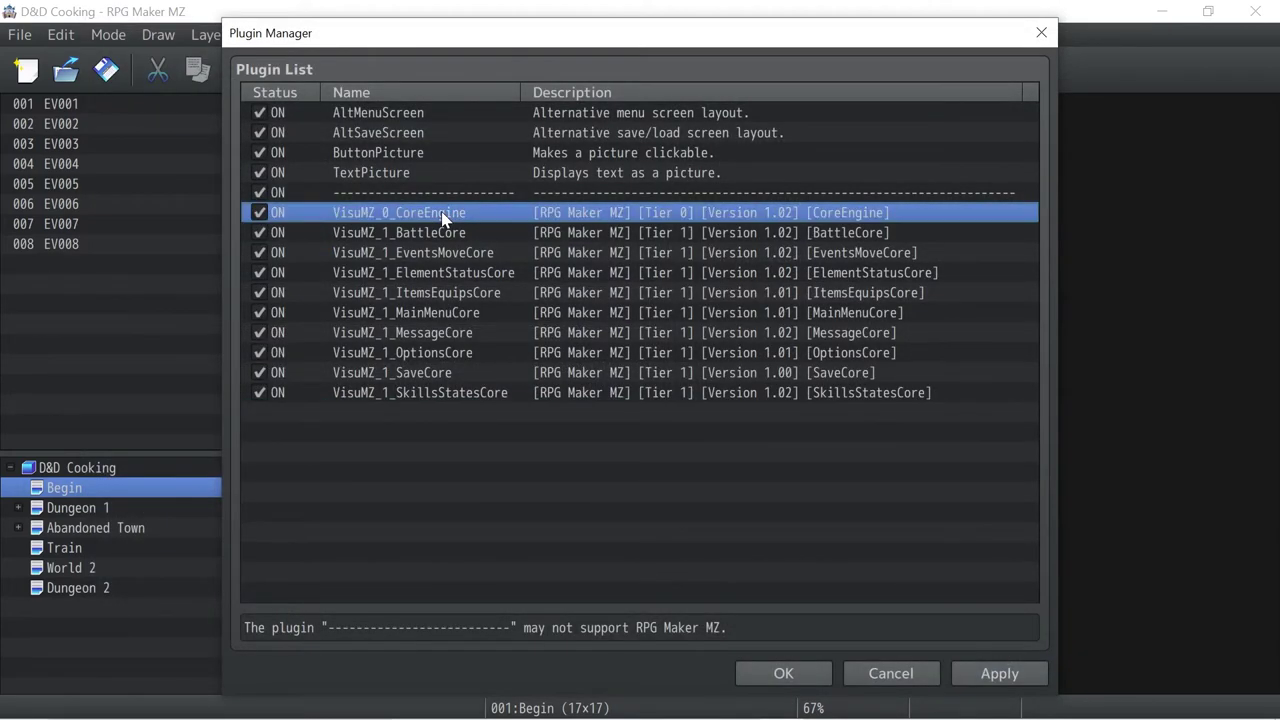
double_click(415, 213)
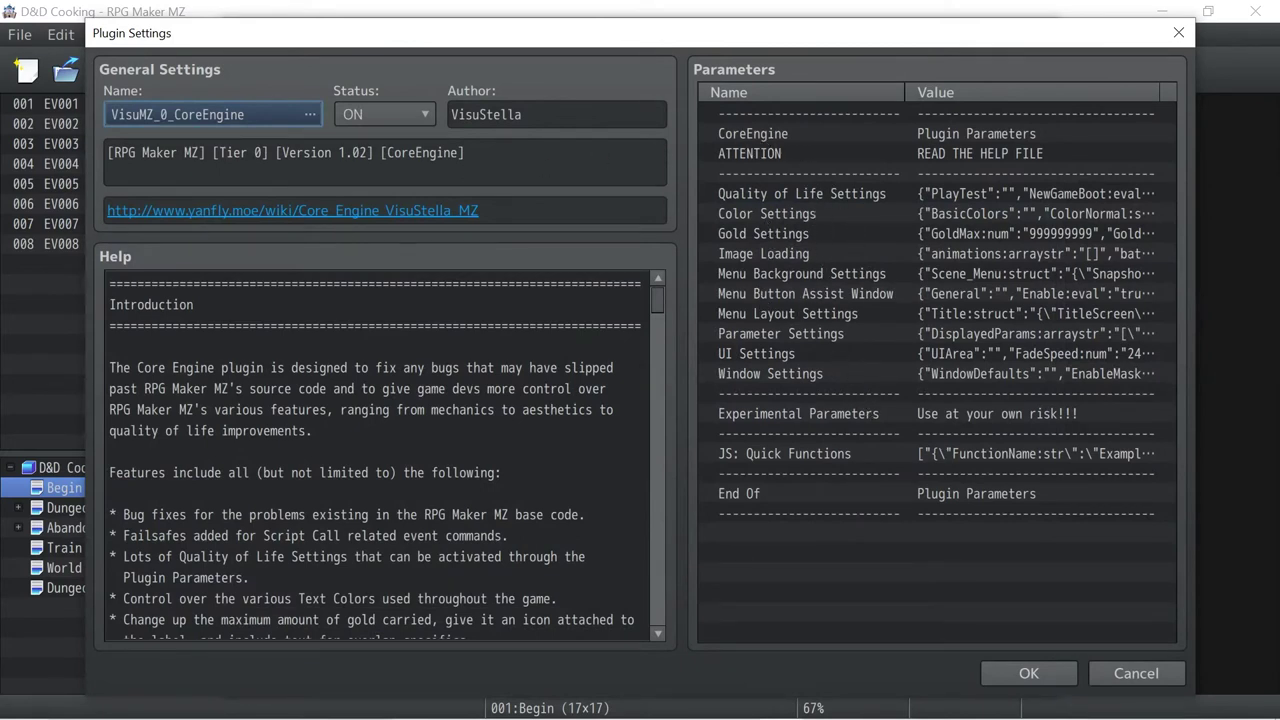
double_click(790, 194)
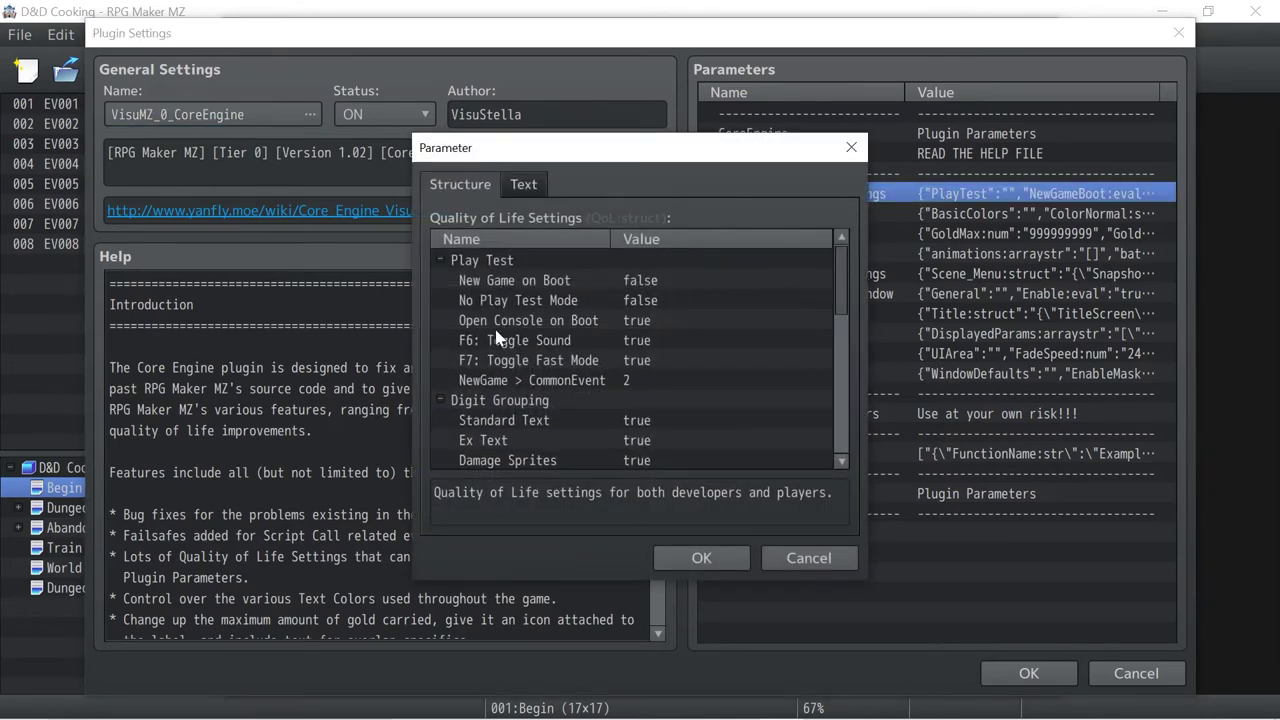
left_click(509, 321)
double_click(509, 321)
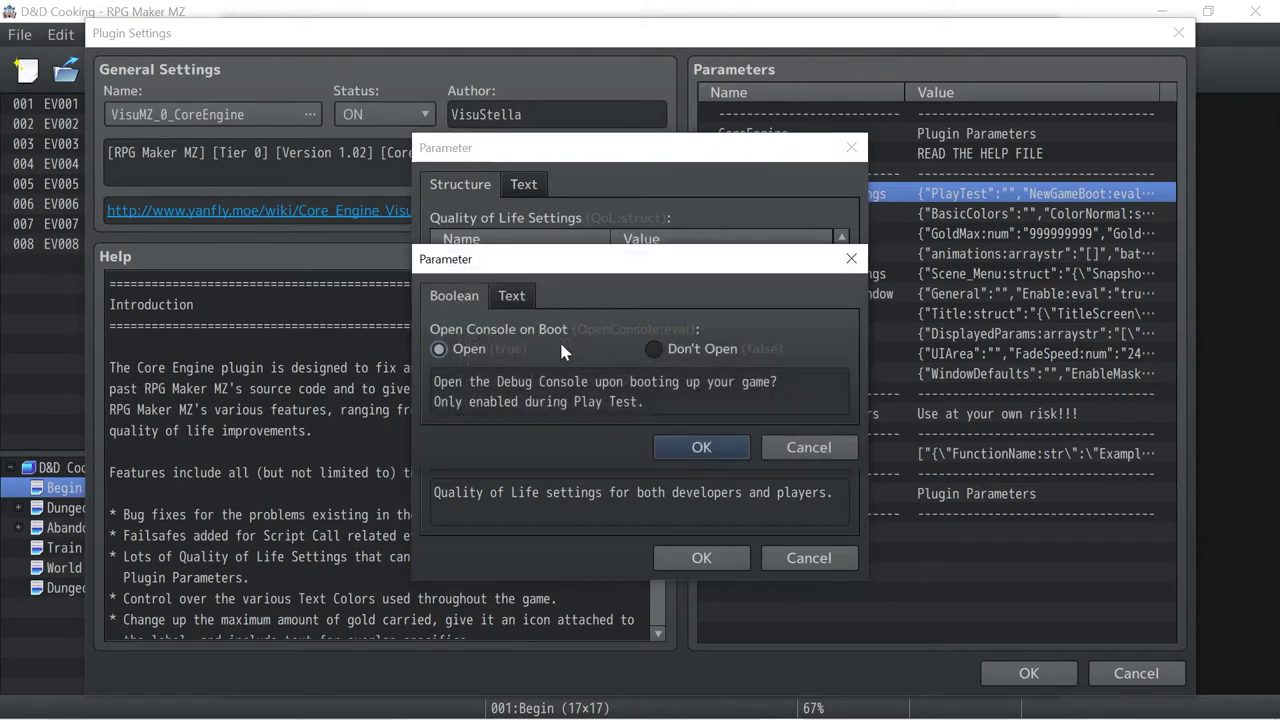
left_click(653, 348)
left_click(701, 447)
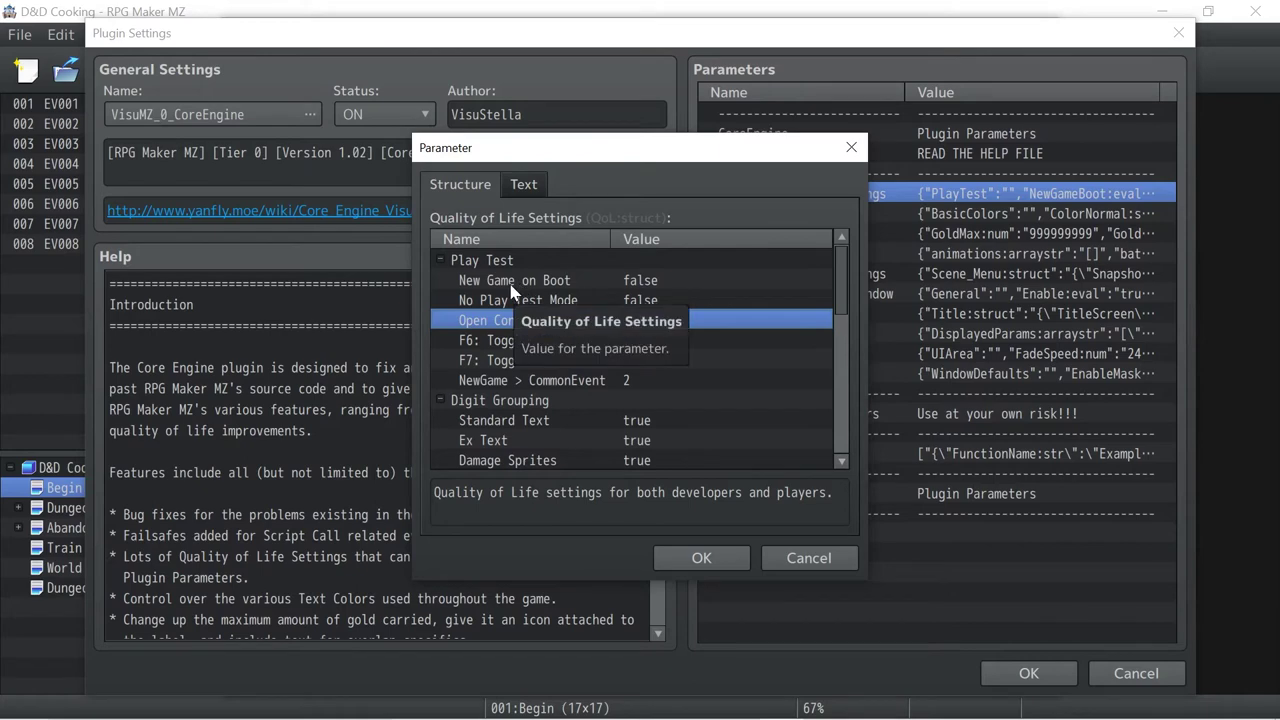
left_click(712, 560)
Review the Color Settings and Gold Settings parameters of the CoreEngine plugin
double_click(788, 214)
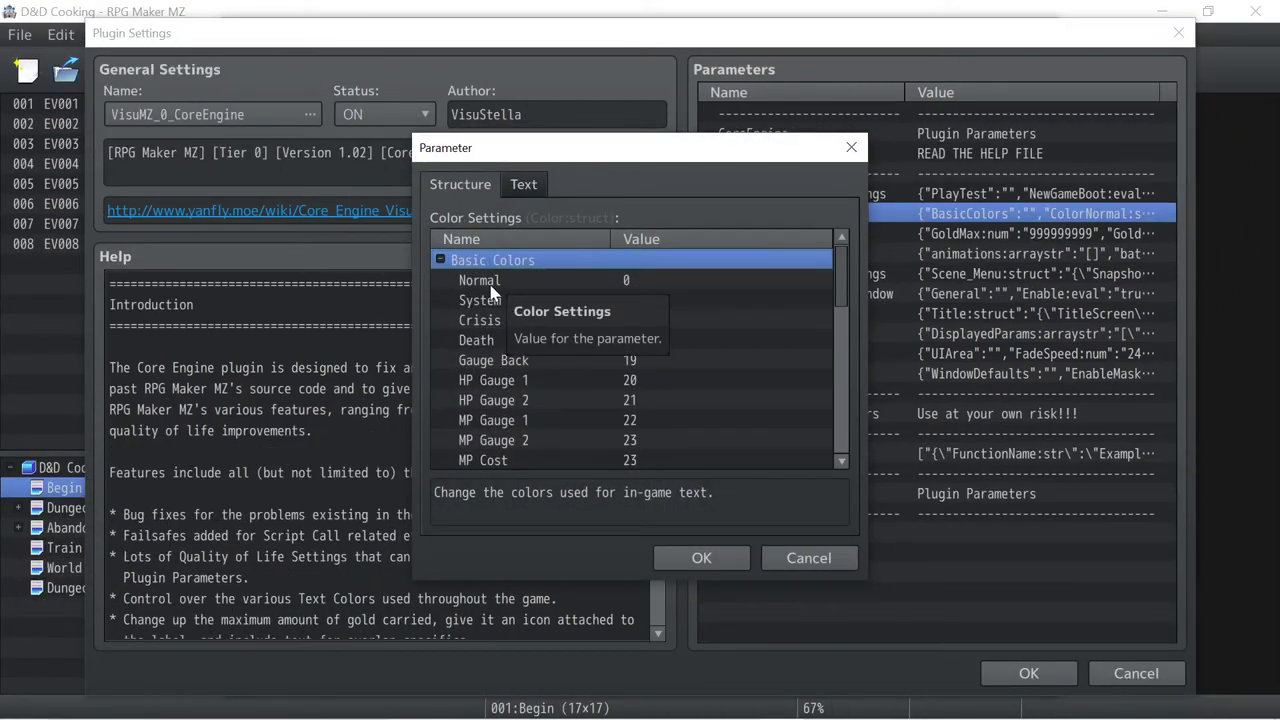
left_click(729, 562)
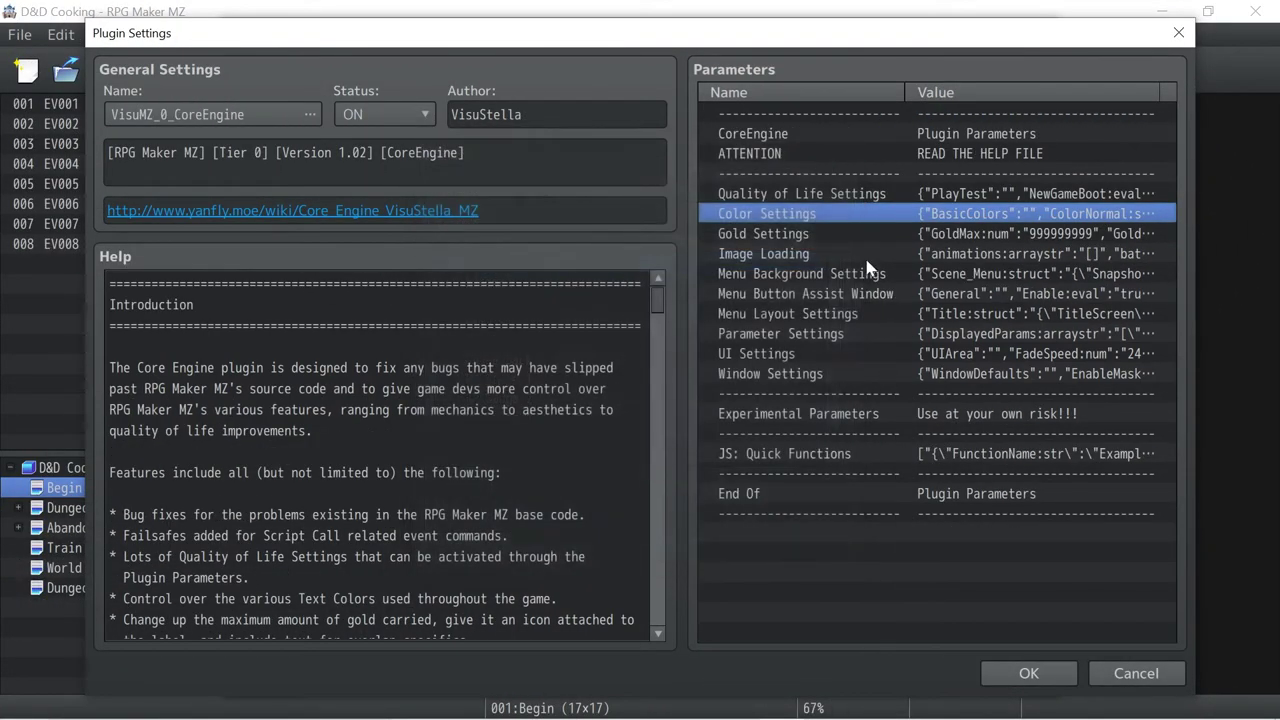
double_click(798, 234)
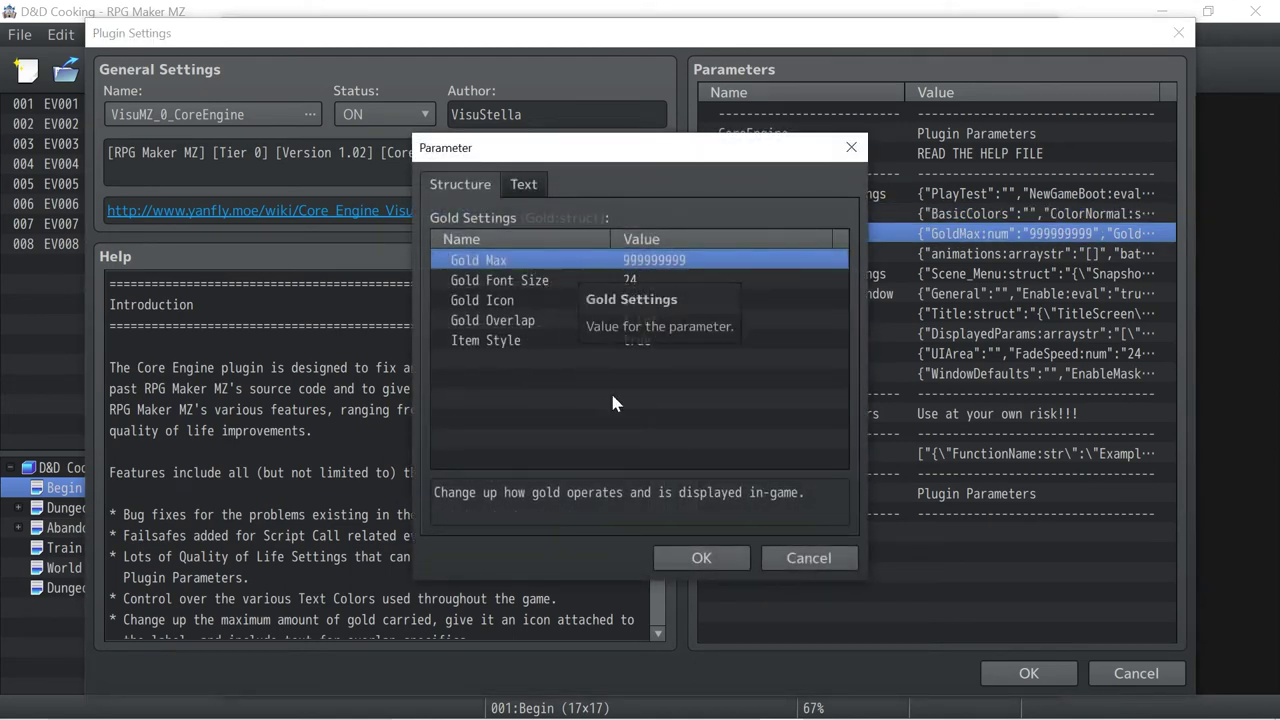
left_click(700, 560)
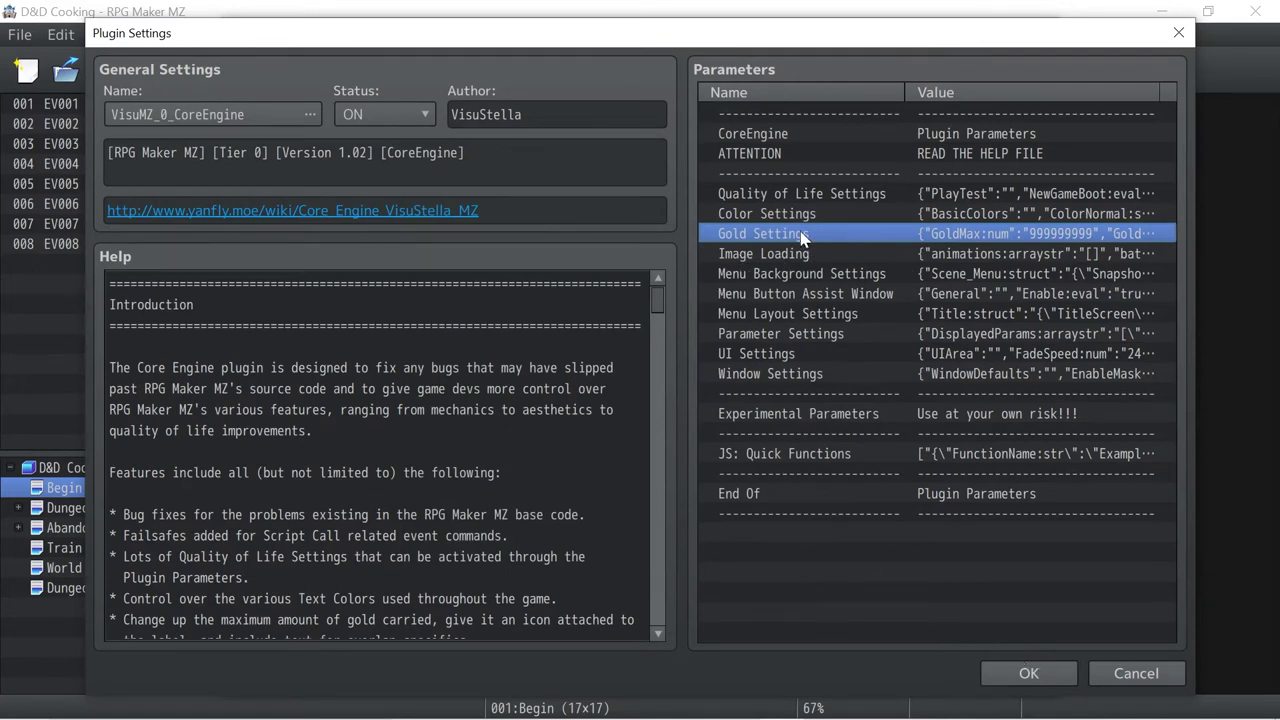
Recheck the Play Test values in Quality of Life Settings and accept the CoreEngine plugin settings
left_click(837, 195)
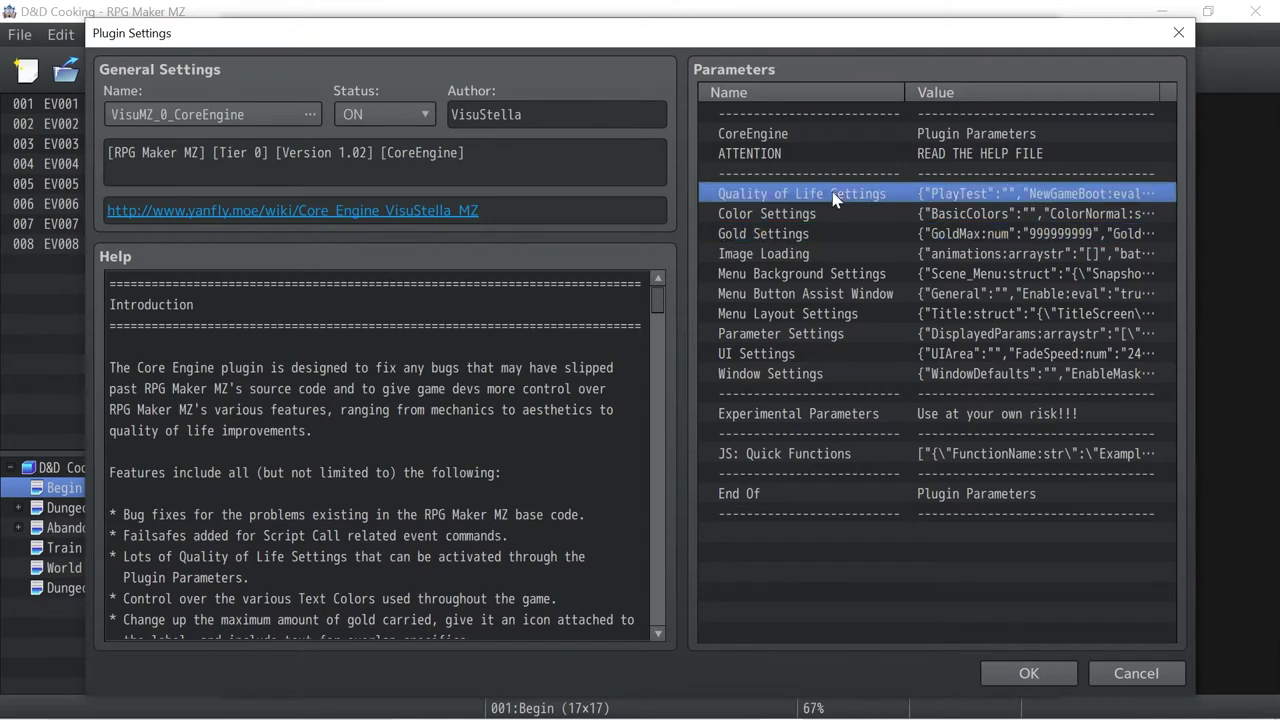
double_click(833, 195)
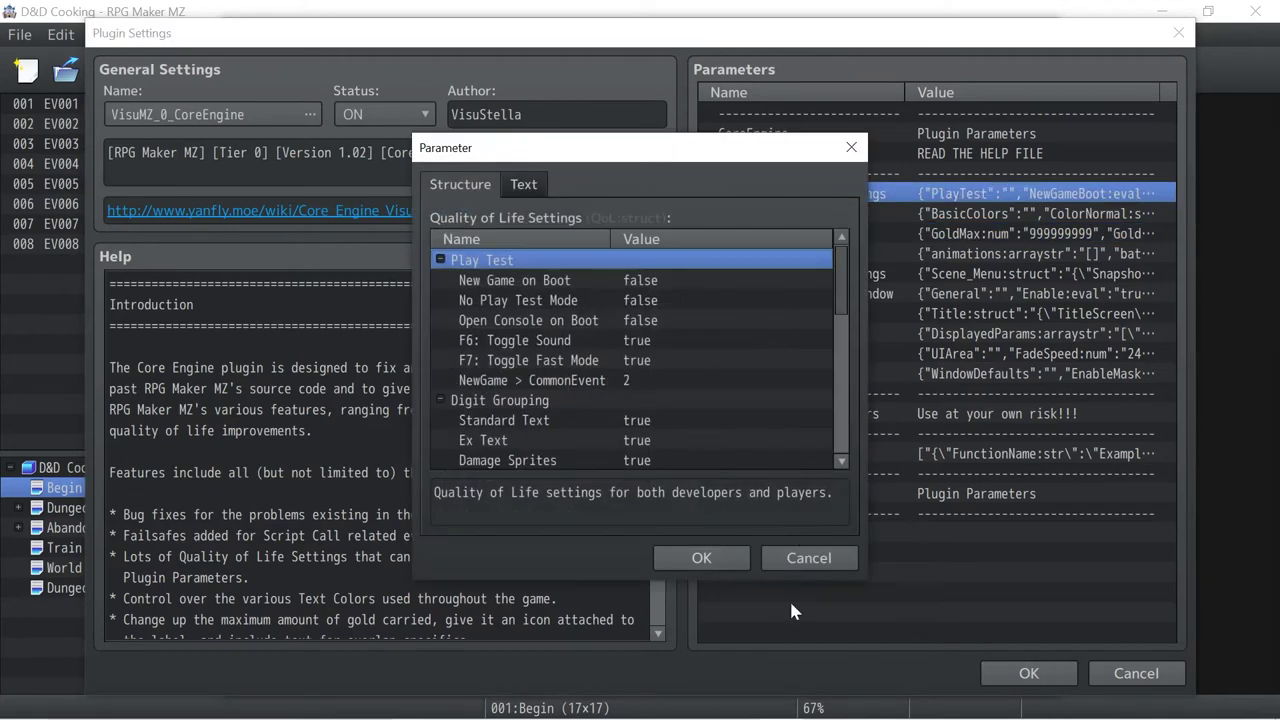
left_click(699, 560)
left_click(1023, 675)
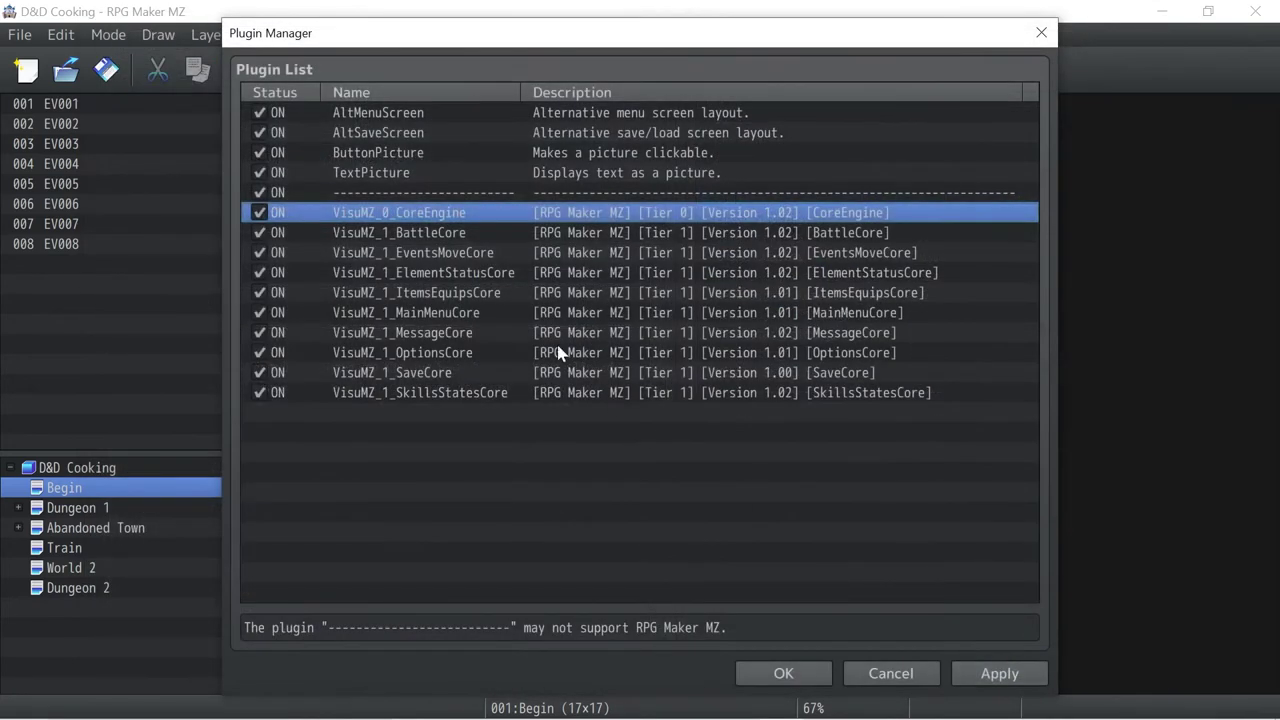
Look over the parameters of the VisuMZ_1_BattleCore and VisuMZ_1_EventsMoveCore plugins
double_click(440, 234)
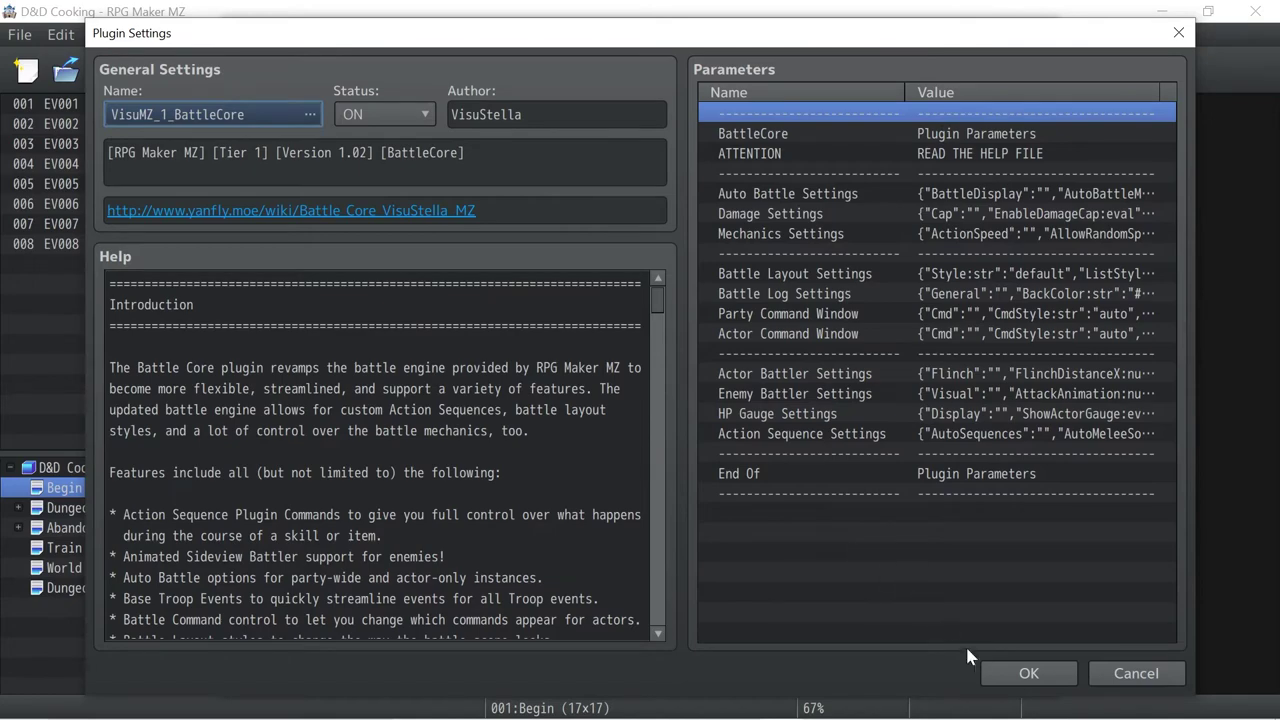
left_click(990, 670)
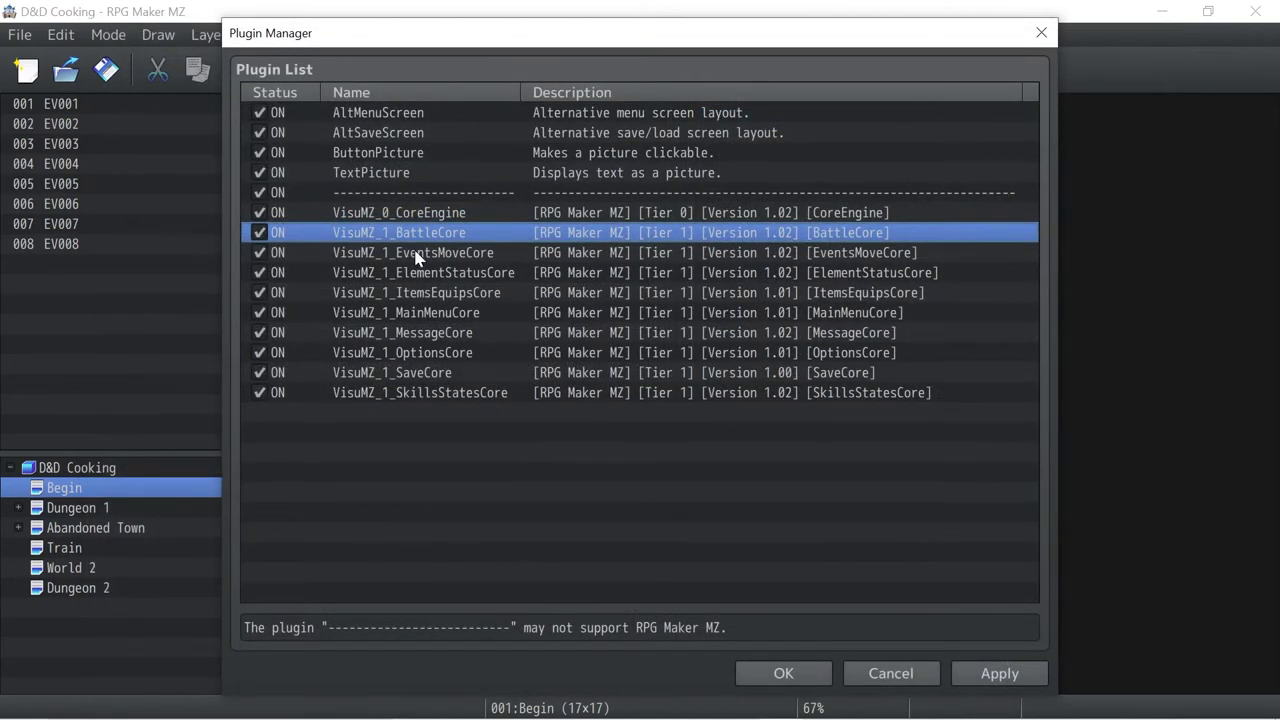
double_click(418, 254)
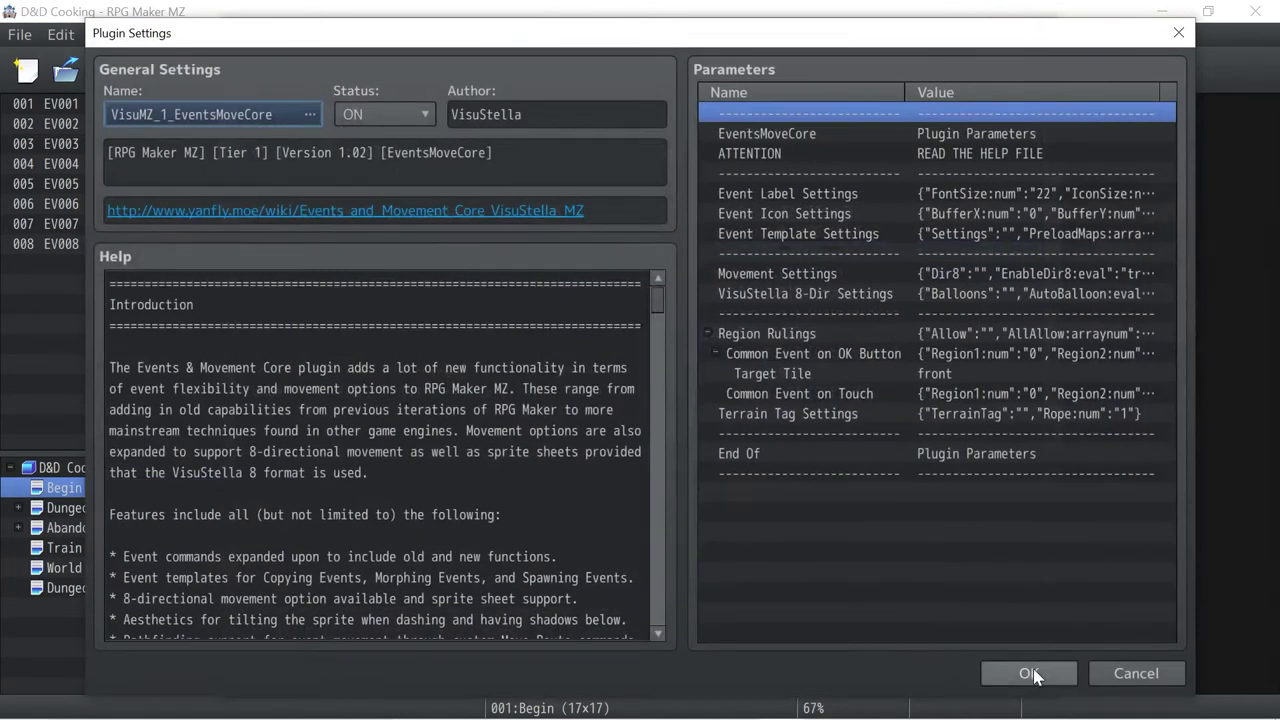
left_click(1025, 674)
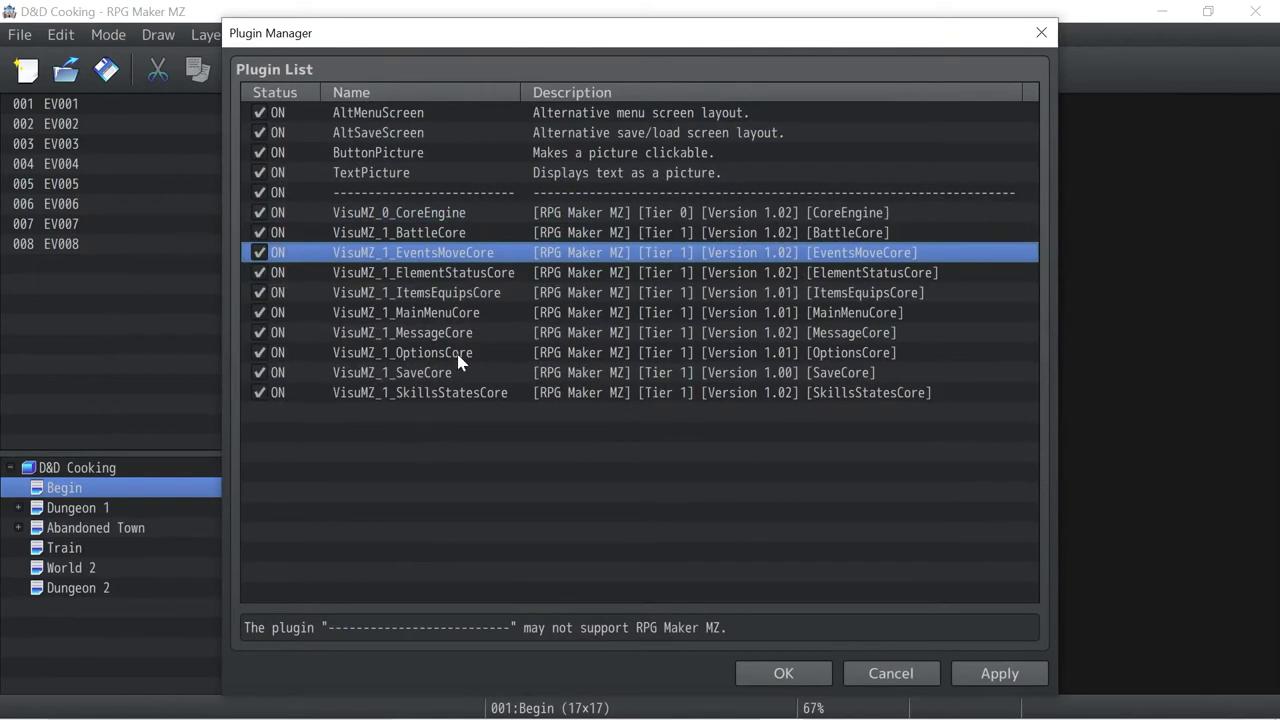
Accept the plugin list, and reopen the Plugin Manager to check the list
left_click(810, 676)
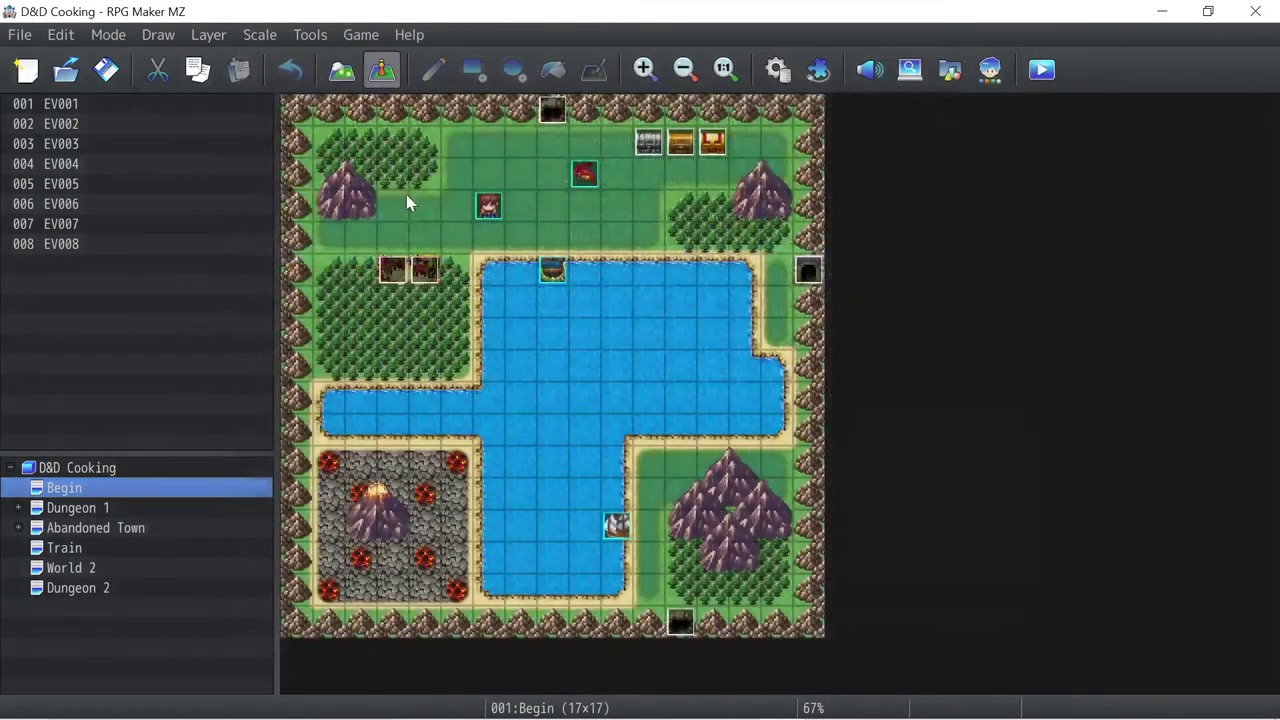
left_click(818, 70)
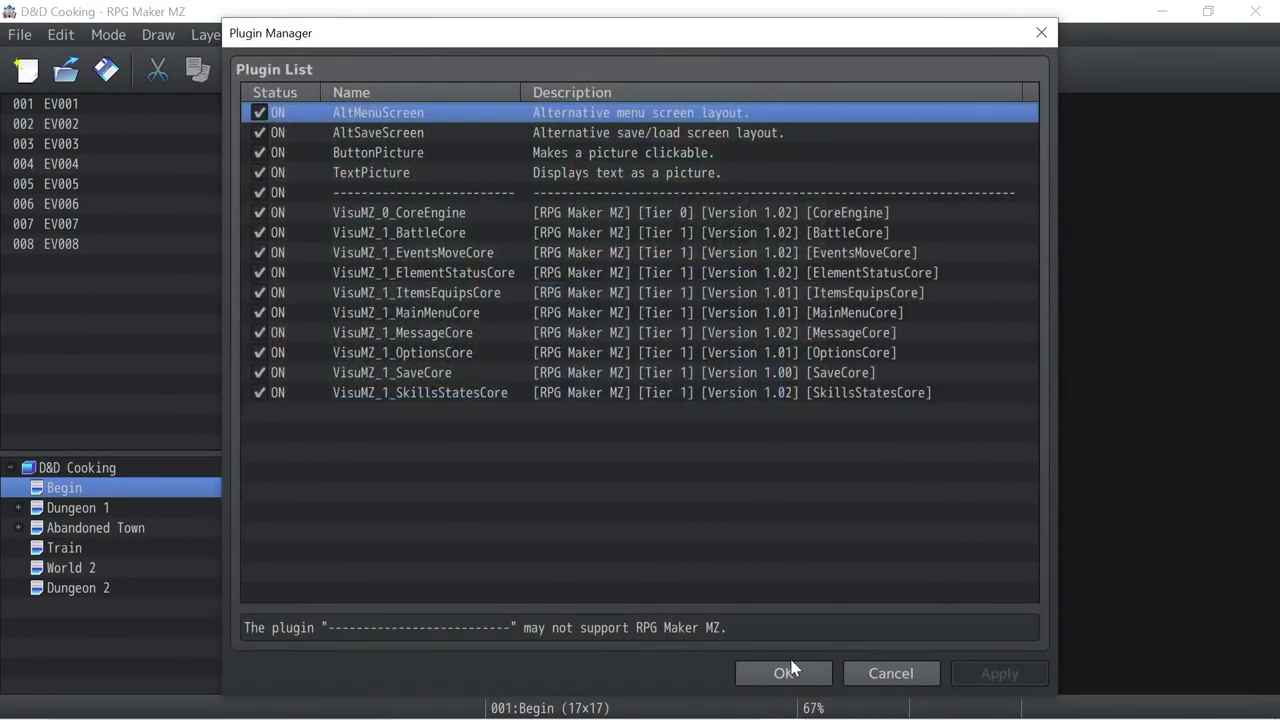
left_click(793, 668)
Start a playtest of the game and load the File 1 save
left_click(1041, 69)
left_click(573, 400)
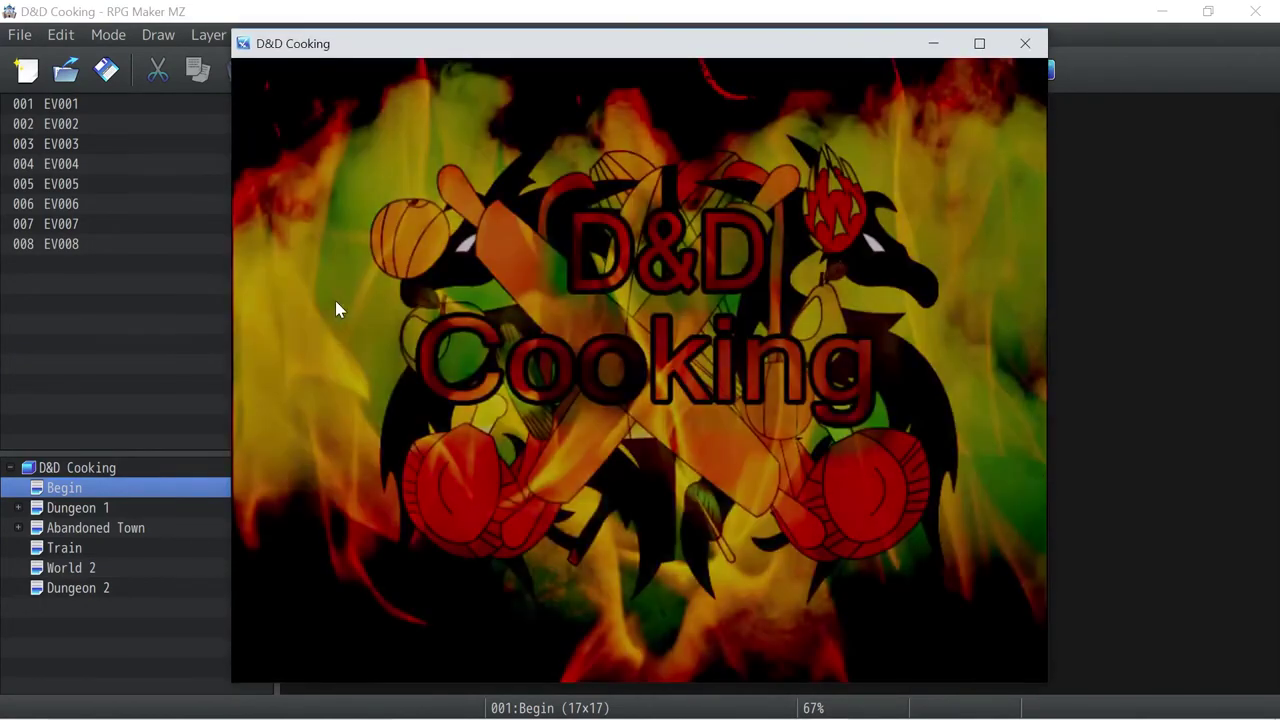
left_click(646, 503)
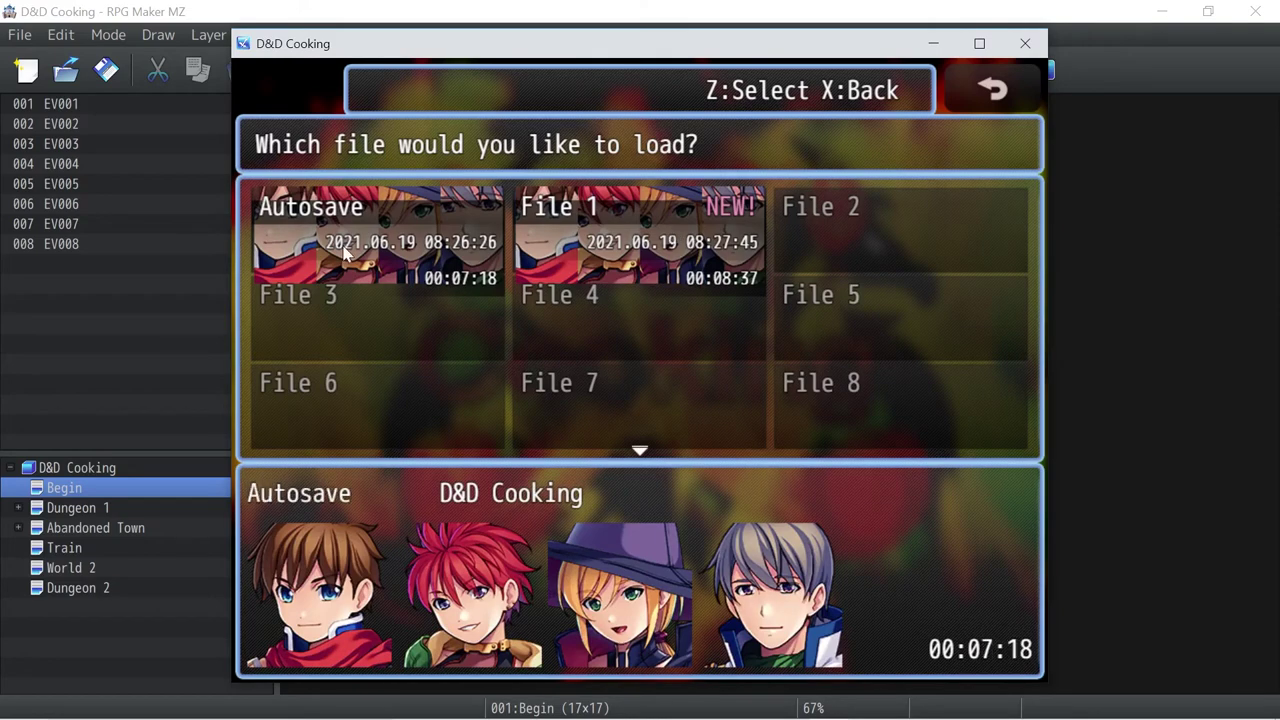
left_click(669, 248)
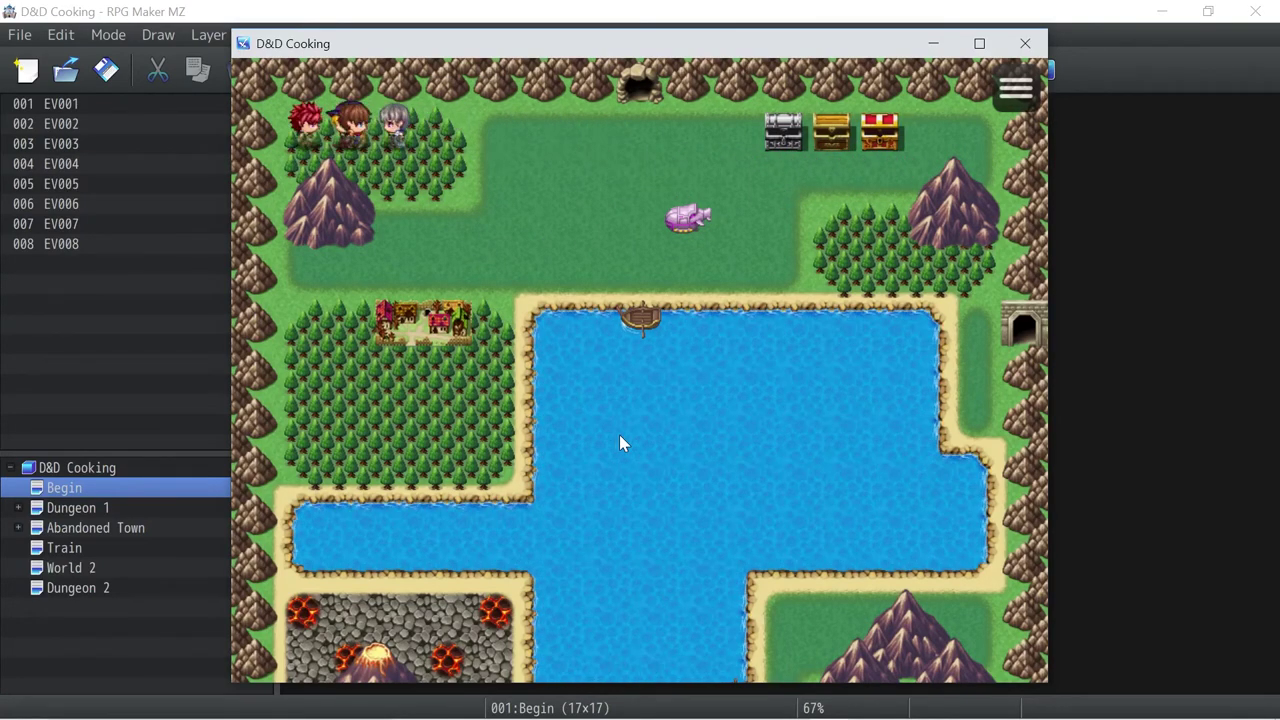
Open the in-game main menu and look through its commands
key("Escape")
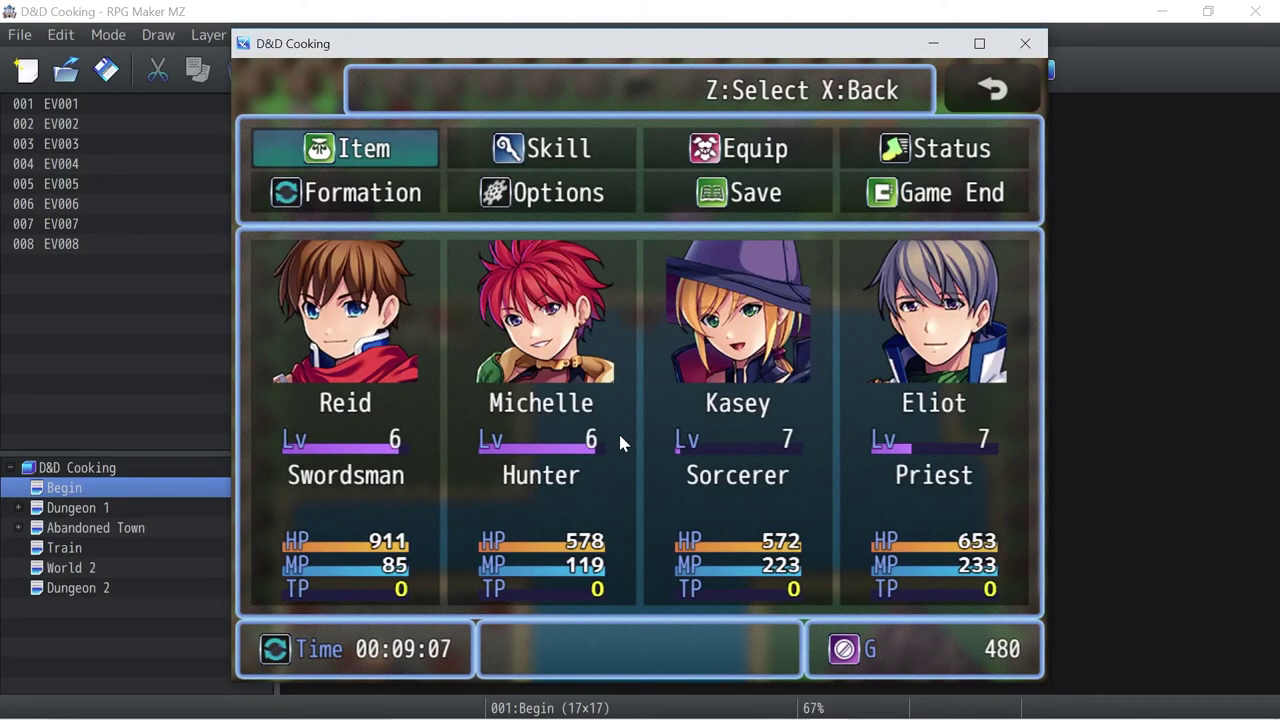
key("Right")
key("Right")
key("Right")
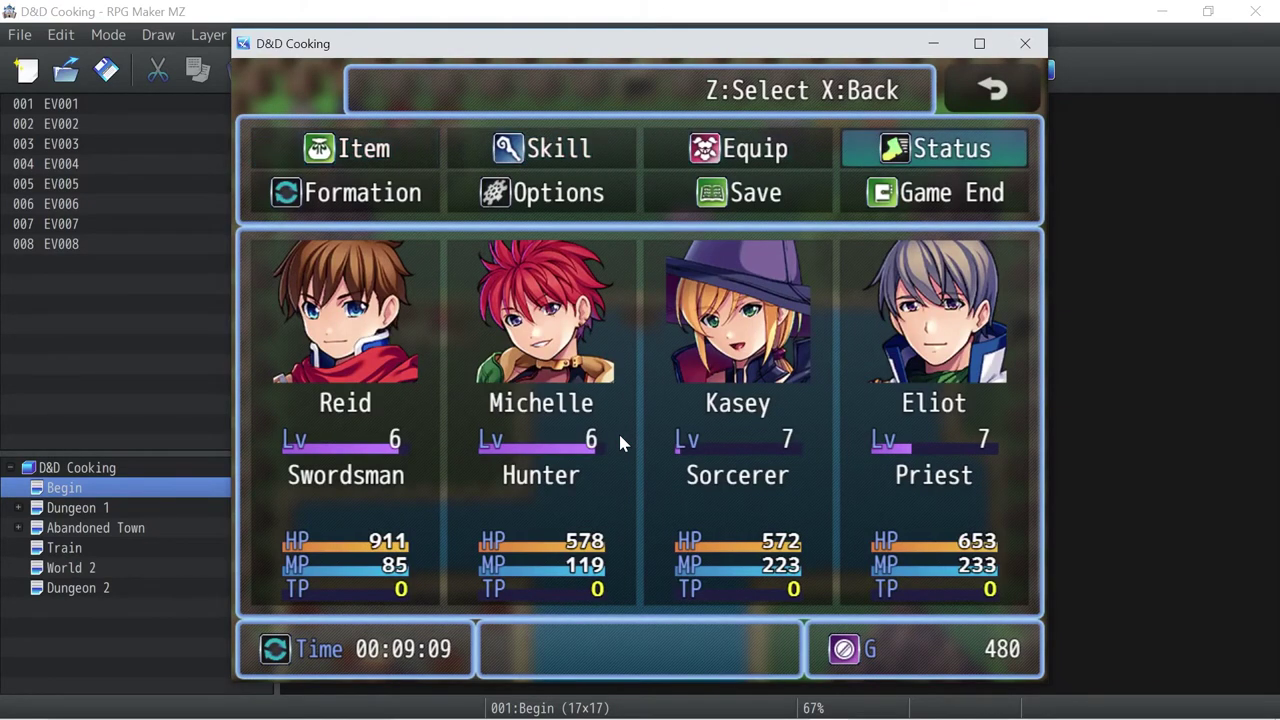
key("Left")
key("Left")
key("Right")
key("Right")
key("Down")
key("Left")
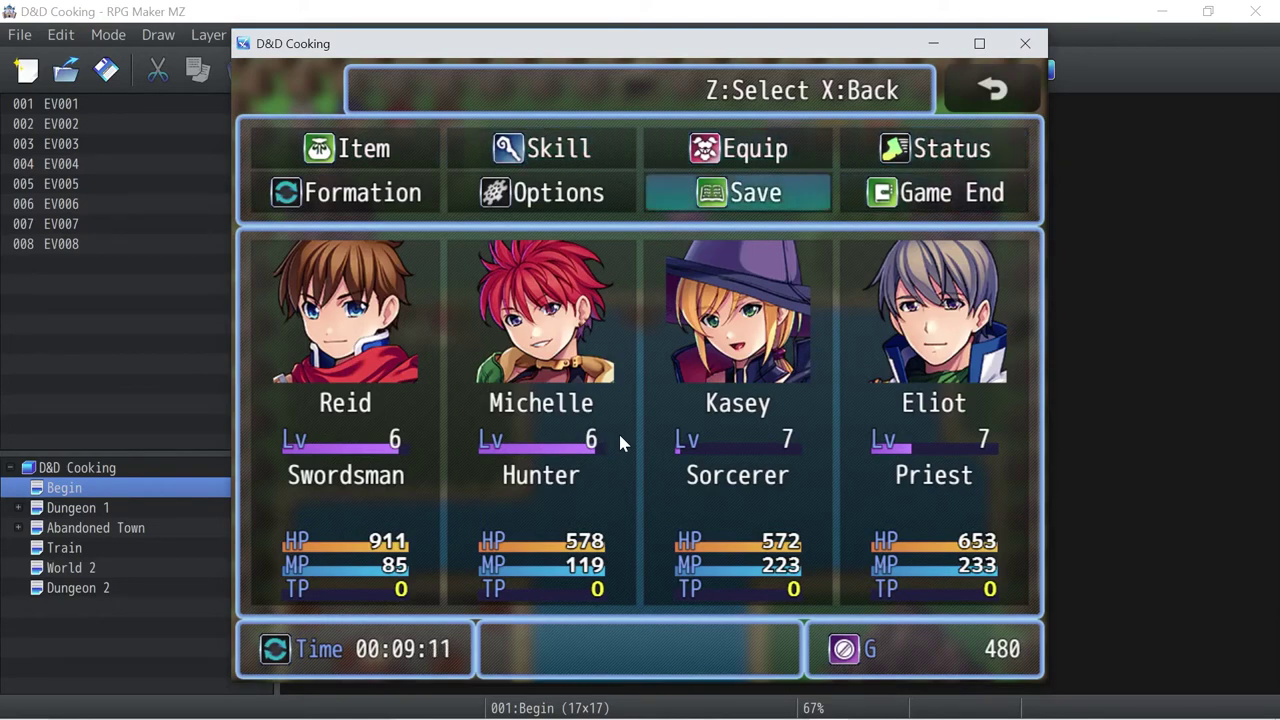
Open the in-game Options and set Autosave to ON in the General category
key("Left")
key("Return")
key("Down")
key("Down")
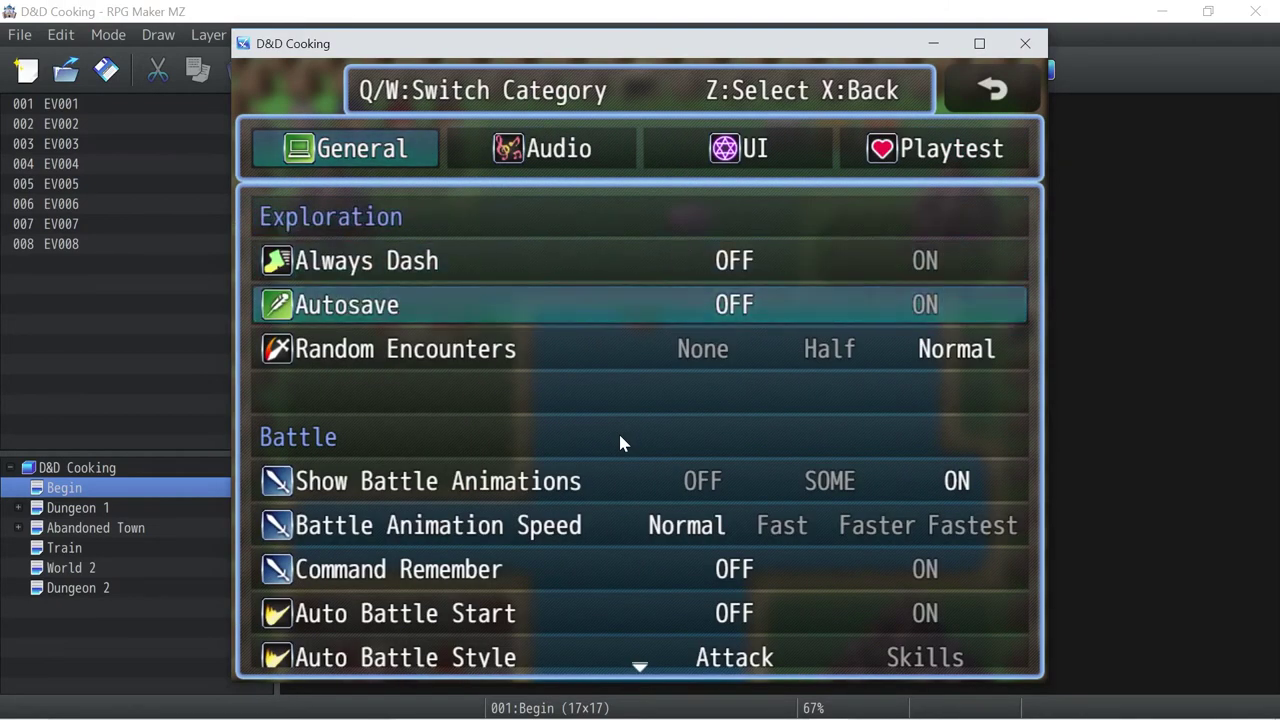
key("Up")
key("Down")
key("Right")
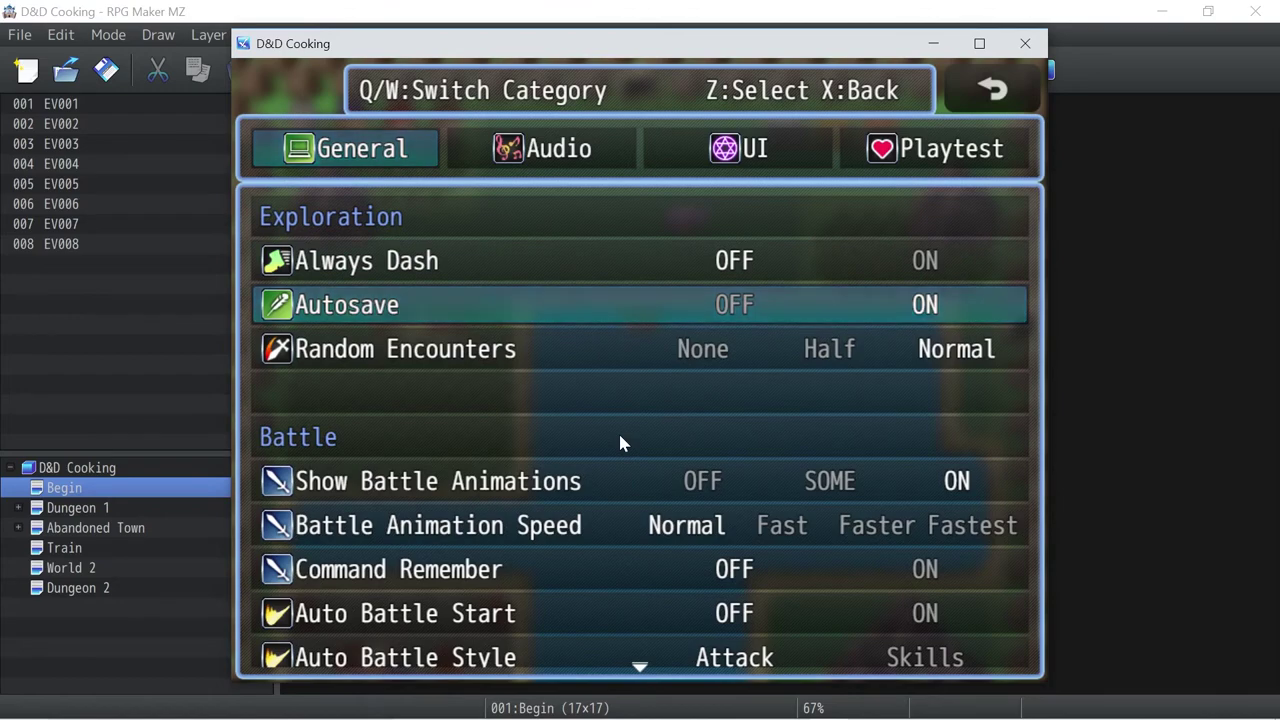
Examine the Battle and Screen settings in the General options, and return to the in-game main menu
key("Up")
key("Down")
key("Down")
key("Down")
key("Down")
key("Down")
key("Down")
key("Down")
key("Down")
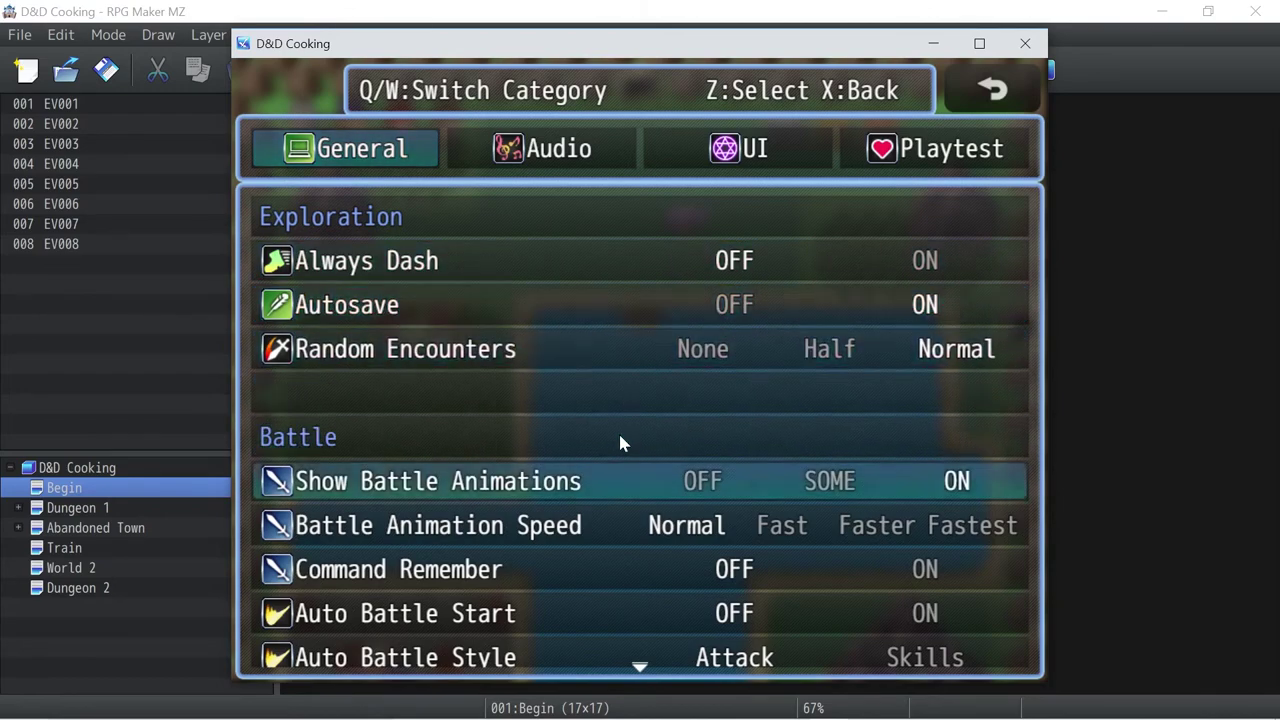
key("Down")
key("Down")
key("Down")
key("Down")
key("Down")
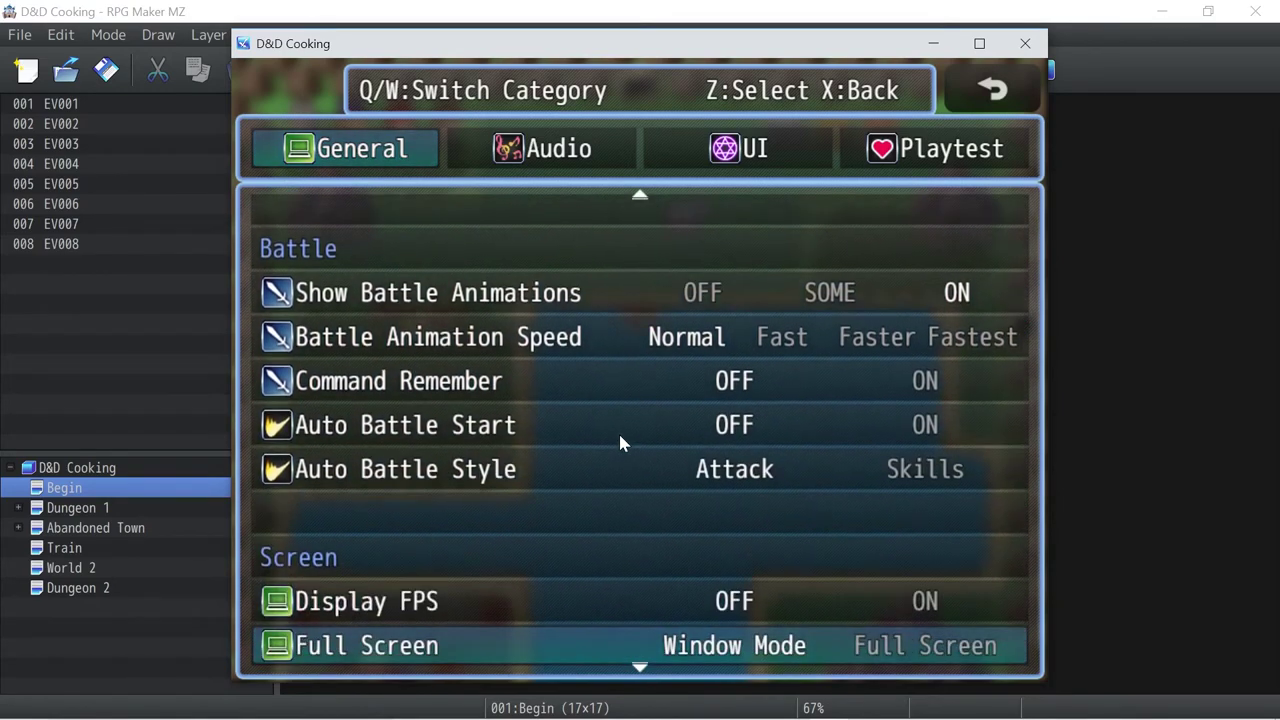
key("Down")
key("Down")
key("Up")
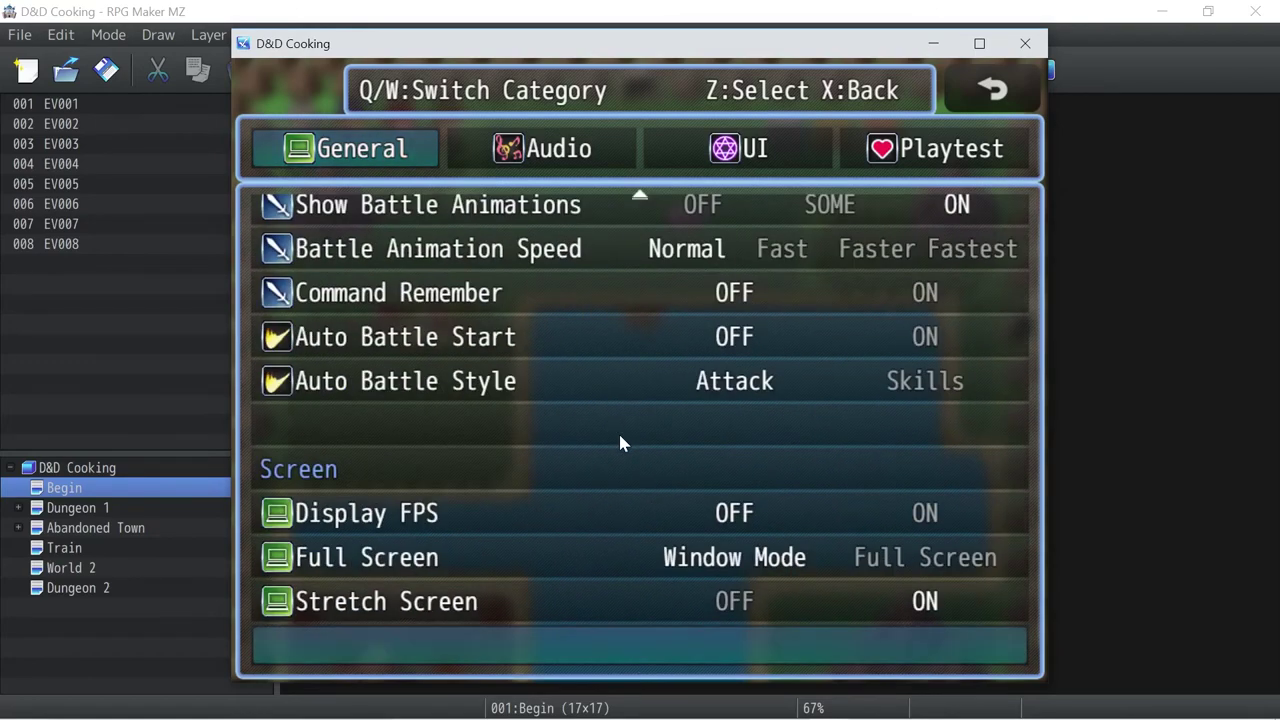
key("Up")
key("Up")
key("Up")
key("Up")
key("Up")
key("Up")
key("Up")
key("Up")
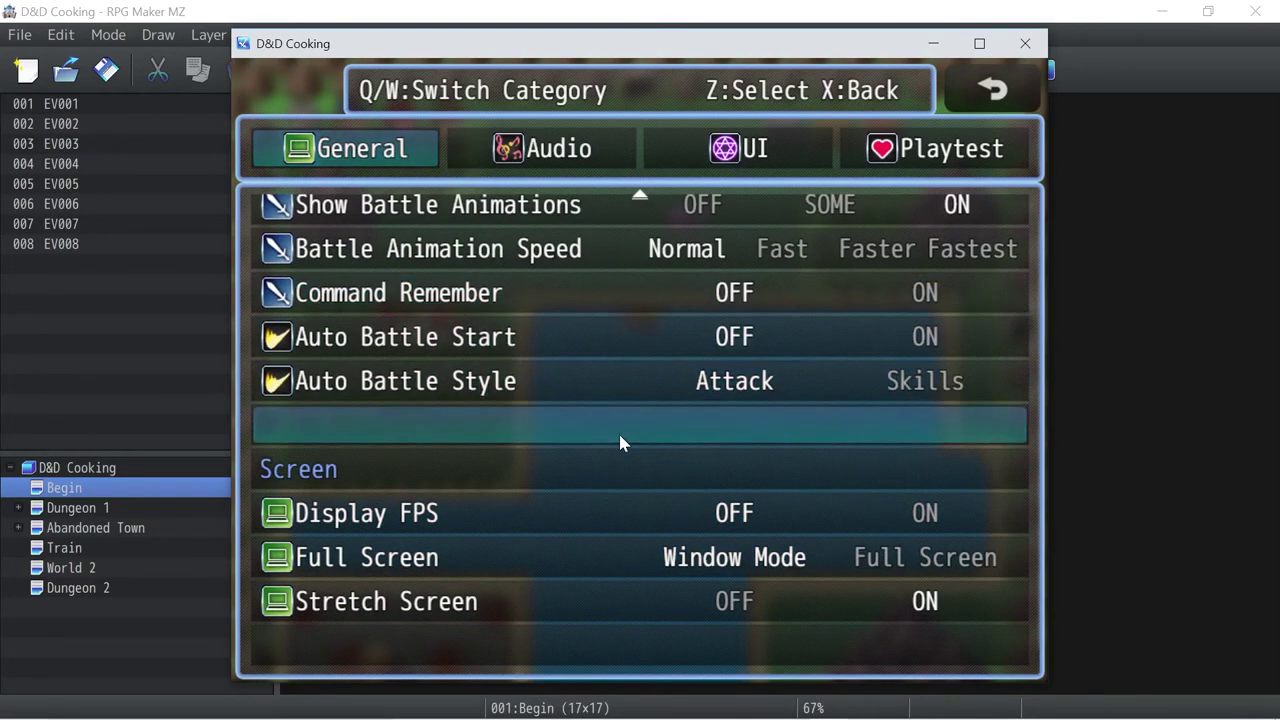
key("Down")
key("Down")
key("Down")
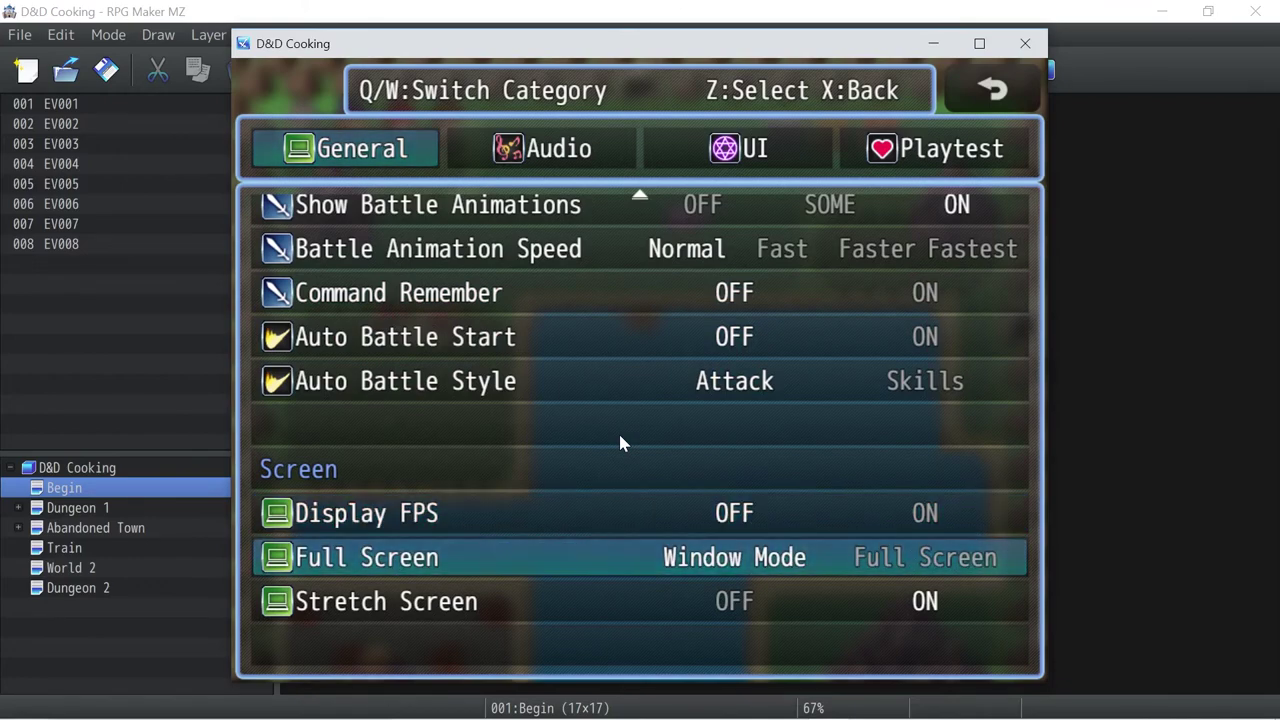
key("Escape")
key("Right")
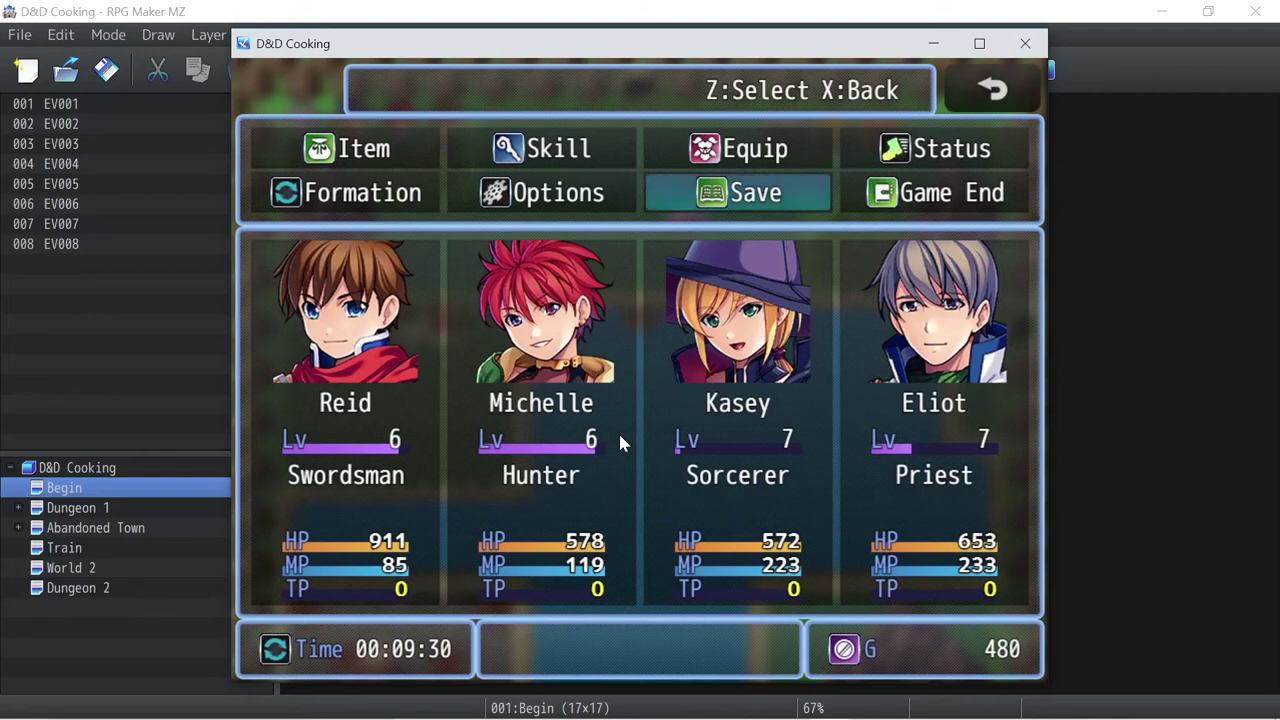
Check the in-game Save and Game End screens, and return to the main menu
key("Right")
key("Left")
key("Return")
key("Escape")
key("Right")
key("Return")
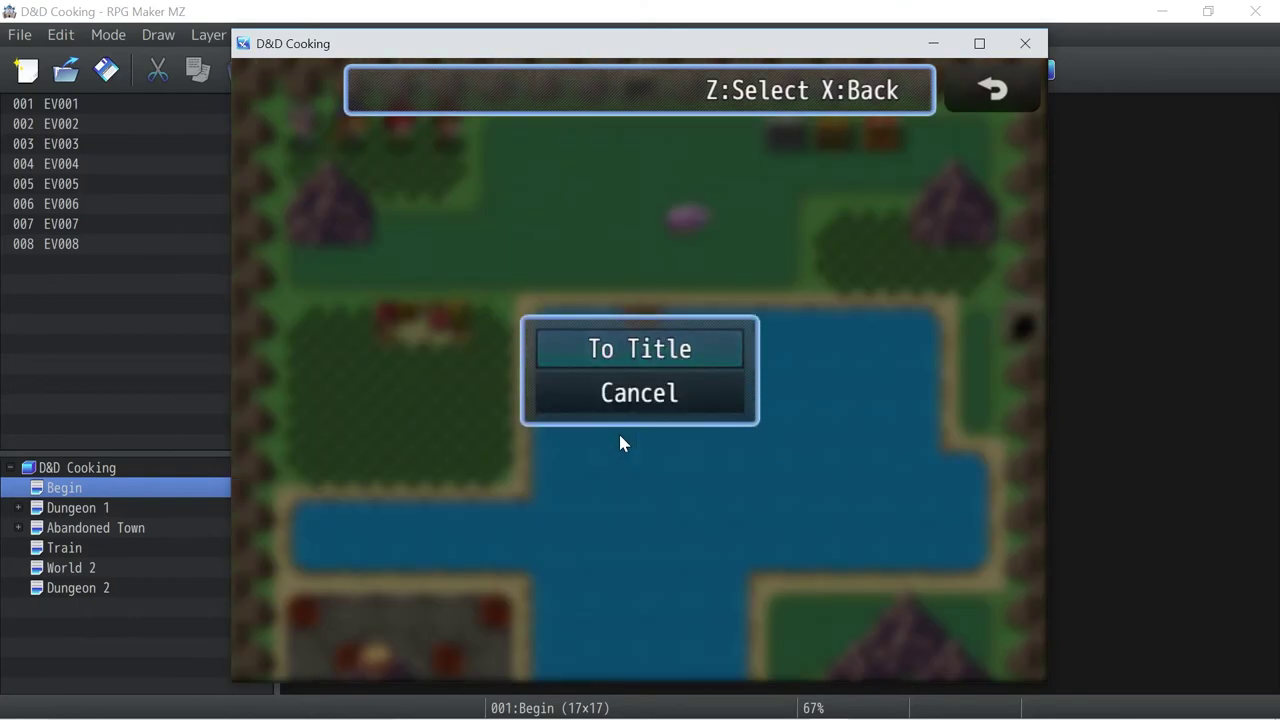
key("Escape")
Try the Formation command in the in-game main menu and leave it without rearranging the party
key("Left")
key("Left")
key("Left")
key("Return")
key("Escape")
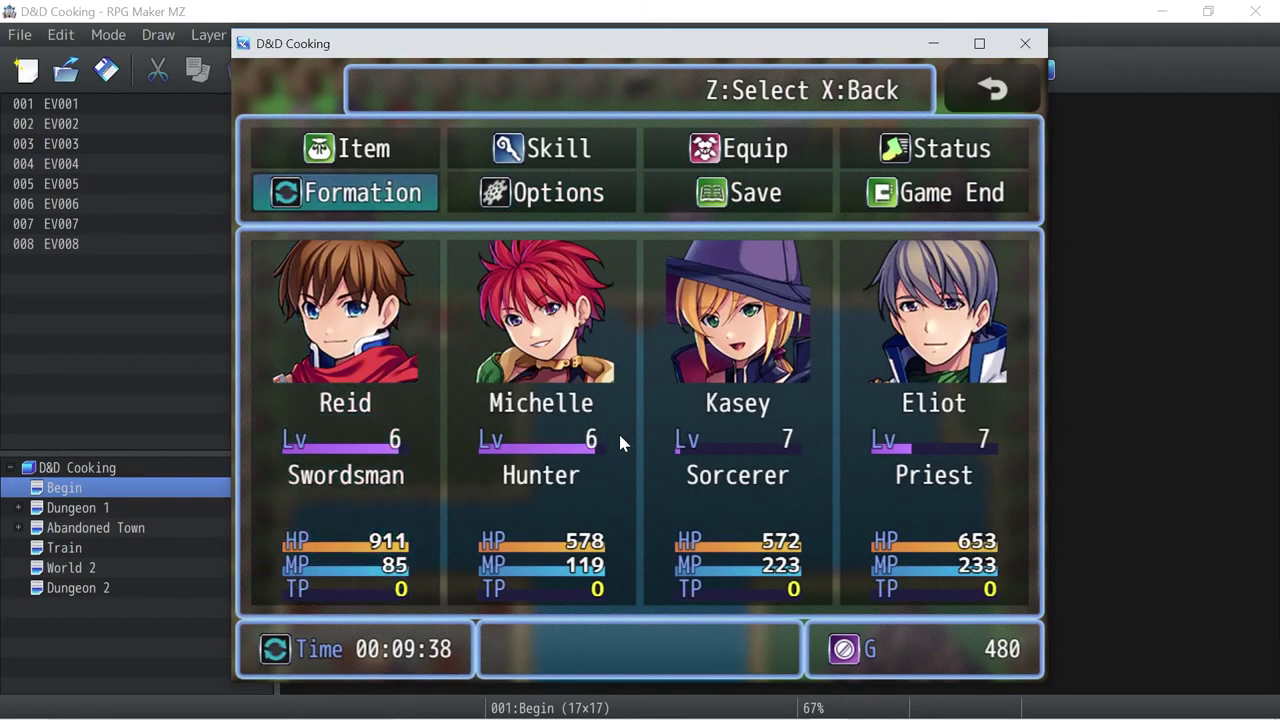
Examine the Swordsman's in-game Equip screen, including the weapon slot and the Optimize and Clear commands, and return to the main menu
key("Right")
key("Up")
key("Right")
key("Right")
key("Left")
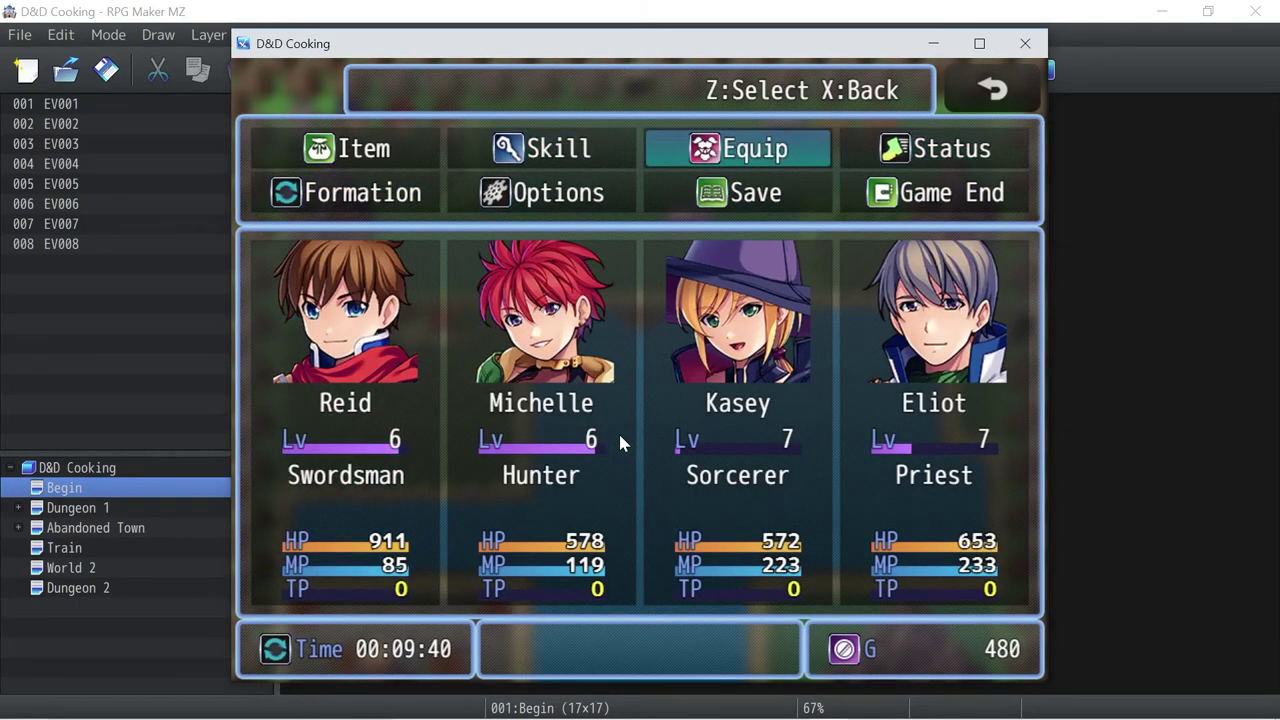
key("Return")
key("Return")
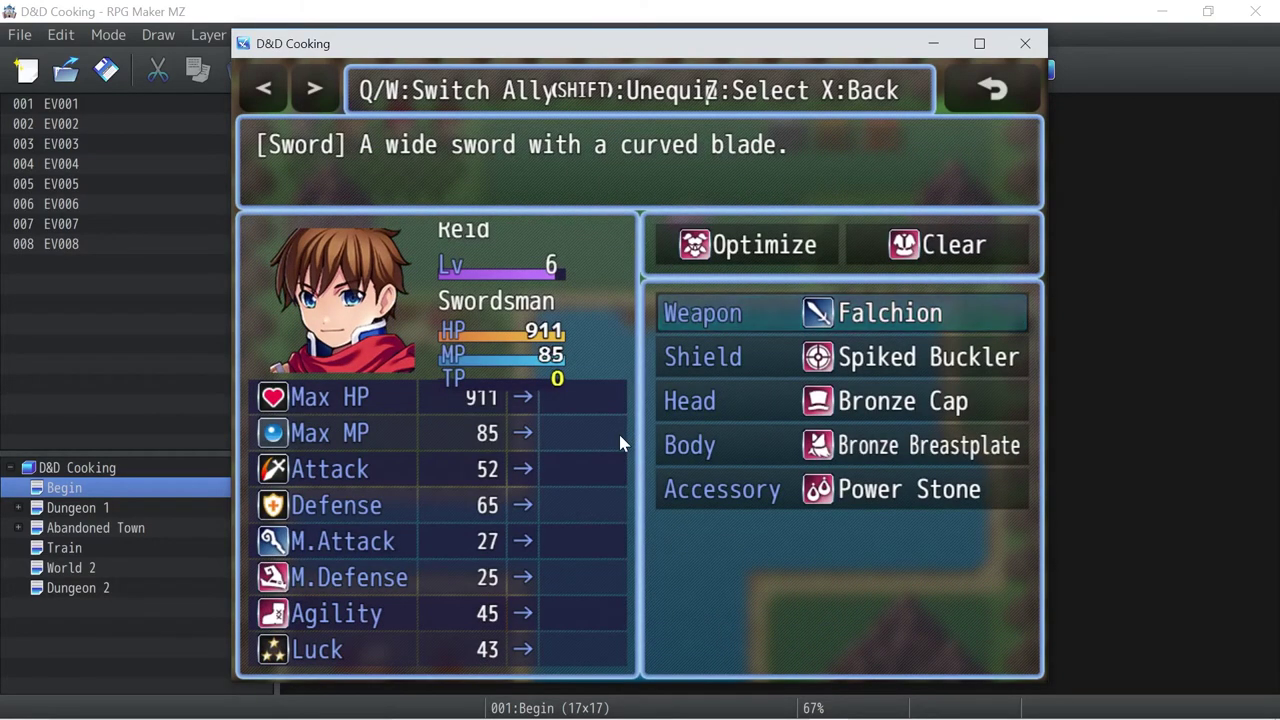
key("Escape")
key("Right")
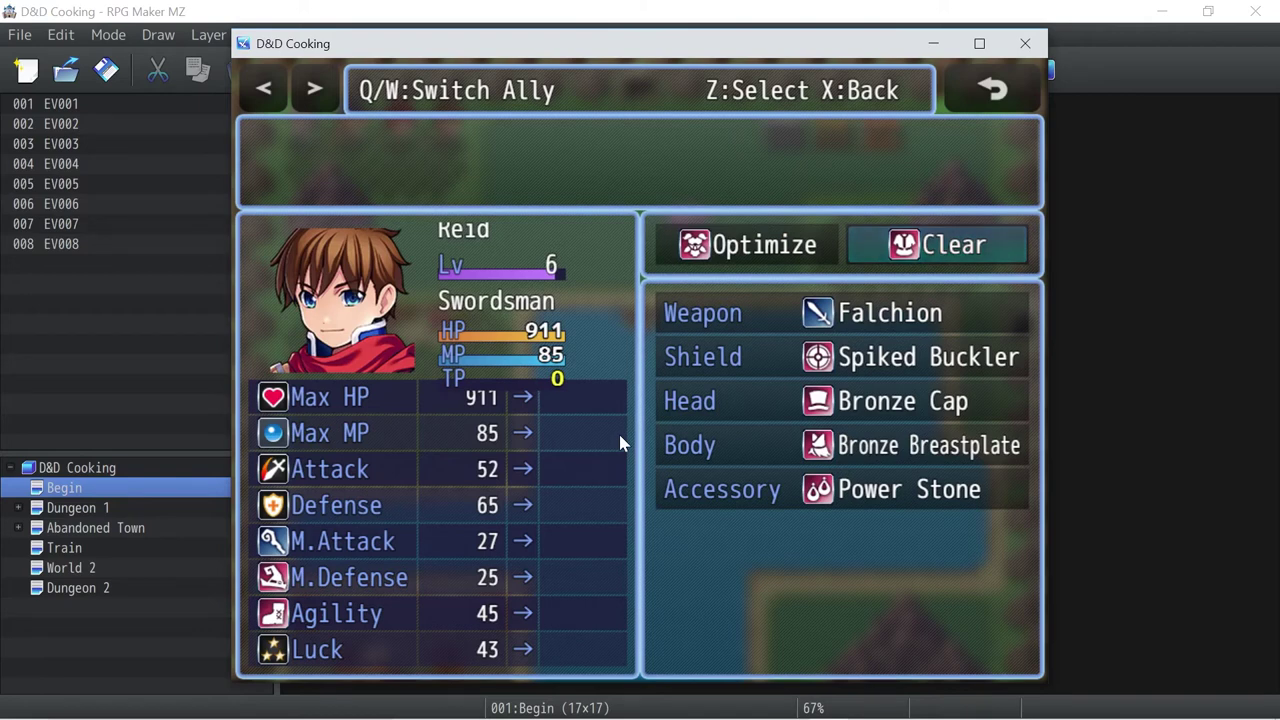
key("Left")
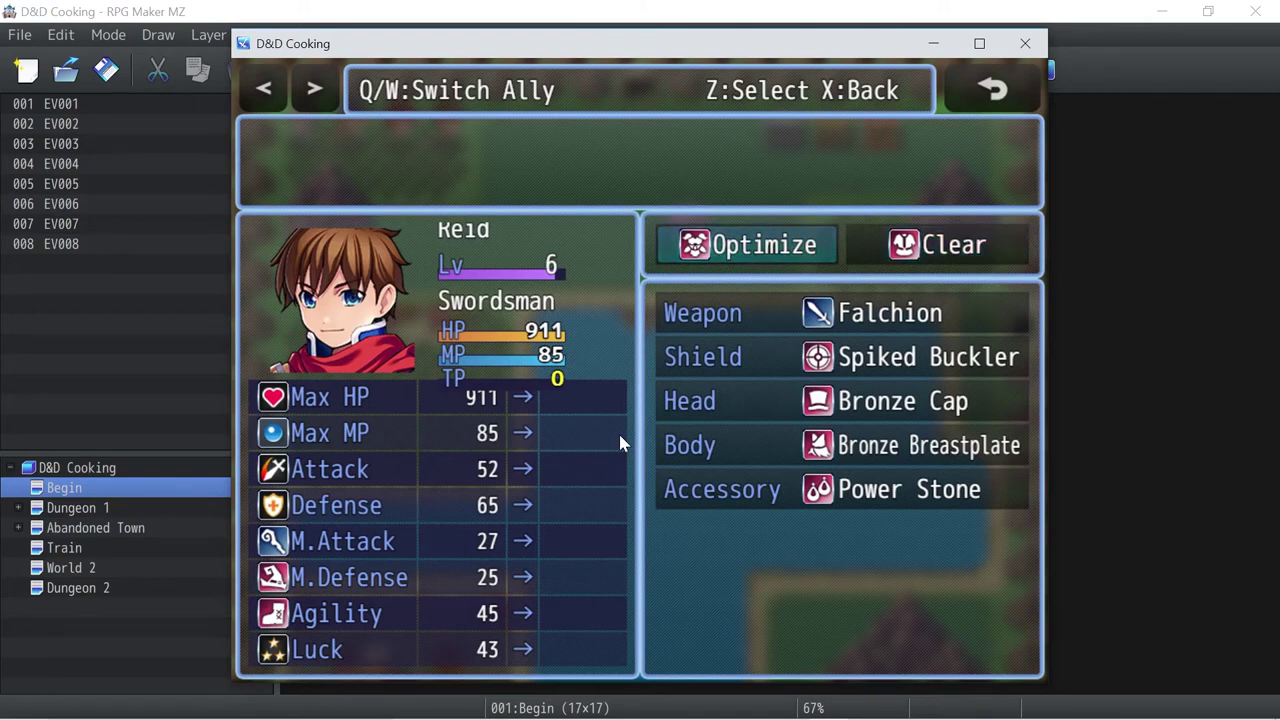
key("Escape")
Open the in-game Item screen and look through its item categories from Field onwards, returning to the main menu
key("Down")
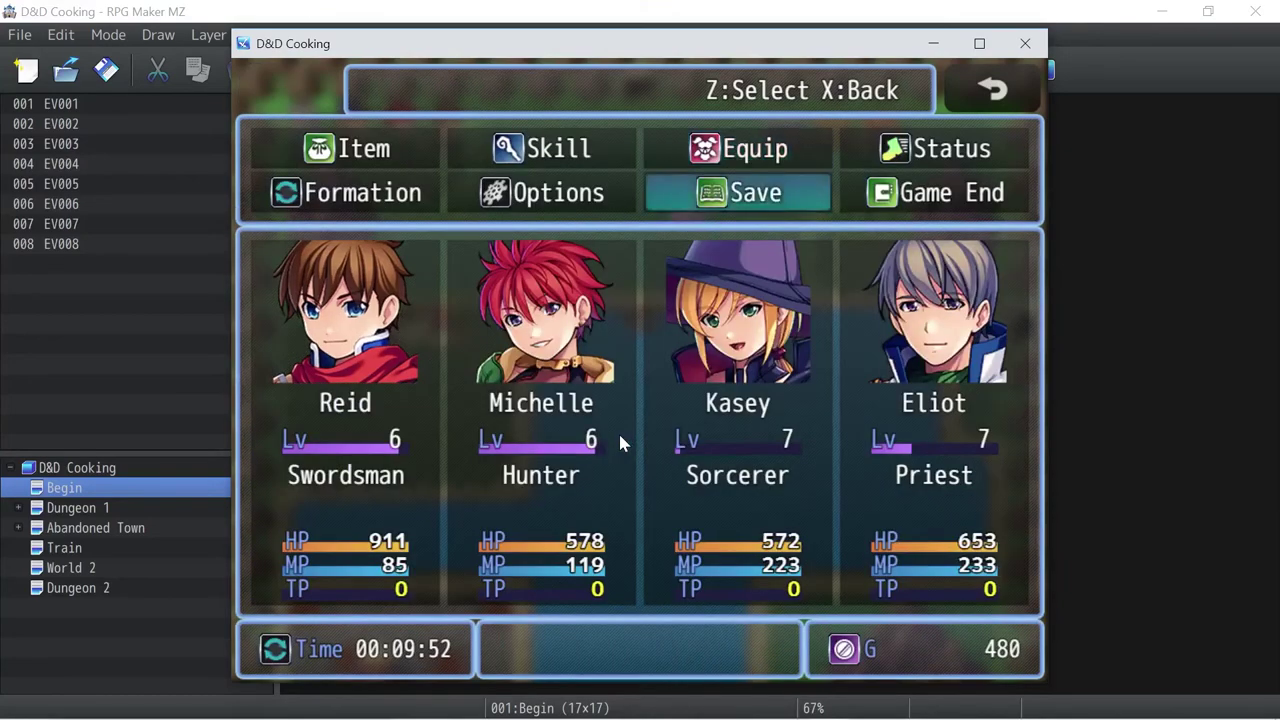
key("Left")
key("Left")
key("Up")
key("Right")
key("Return")
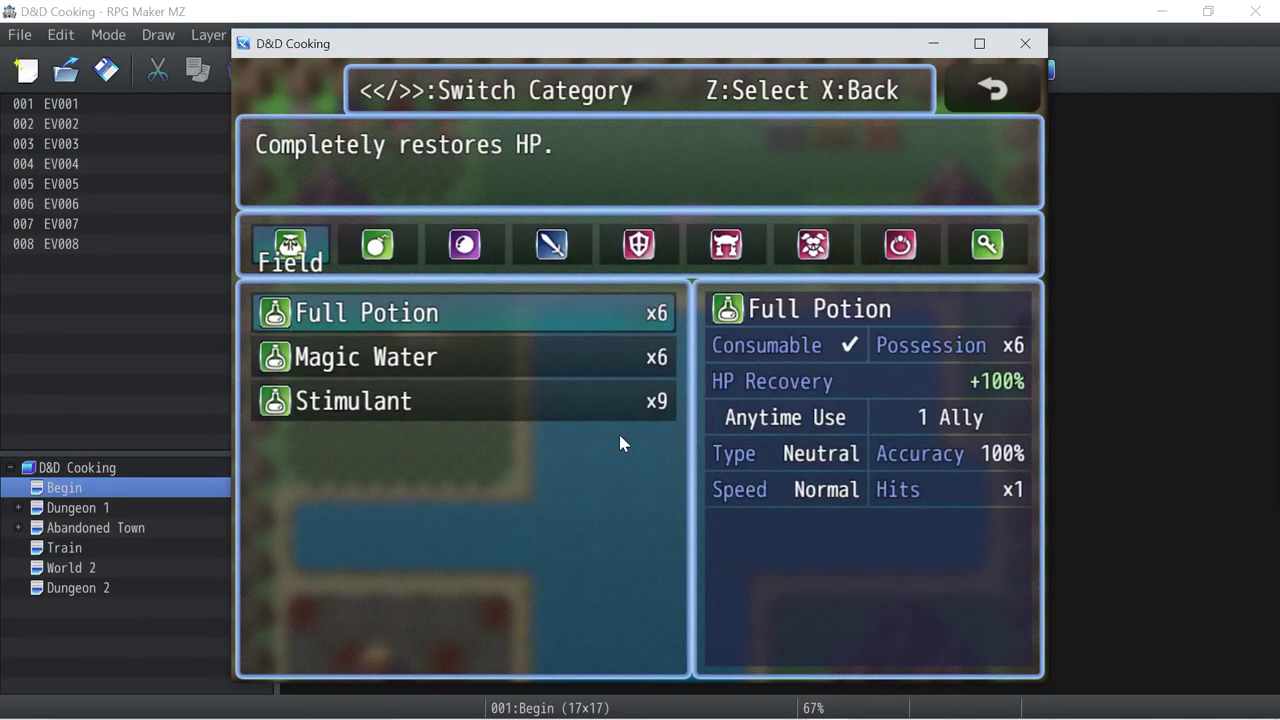
key("Right")
key("Right")
key("Right")
key("Right")
key("Right")
key("Right")
key("Right")
key("Right")
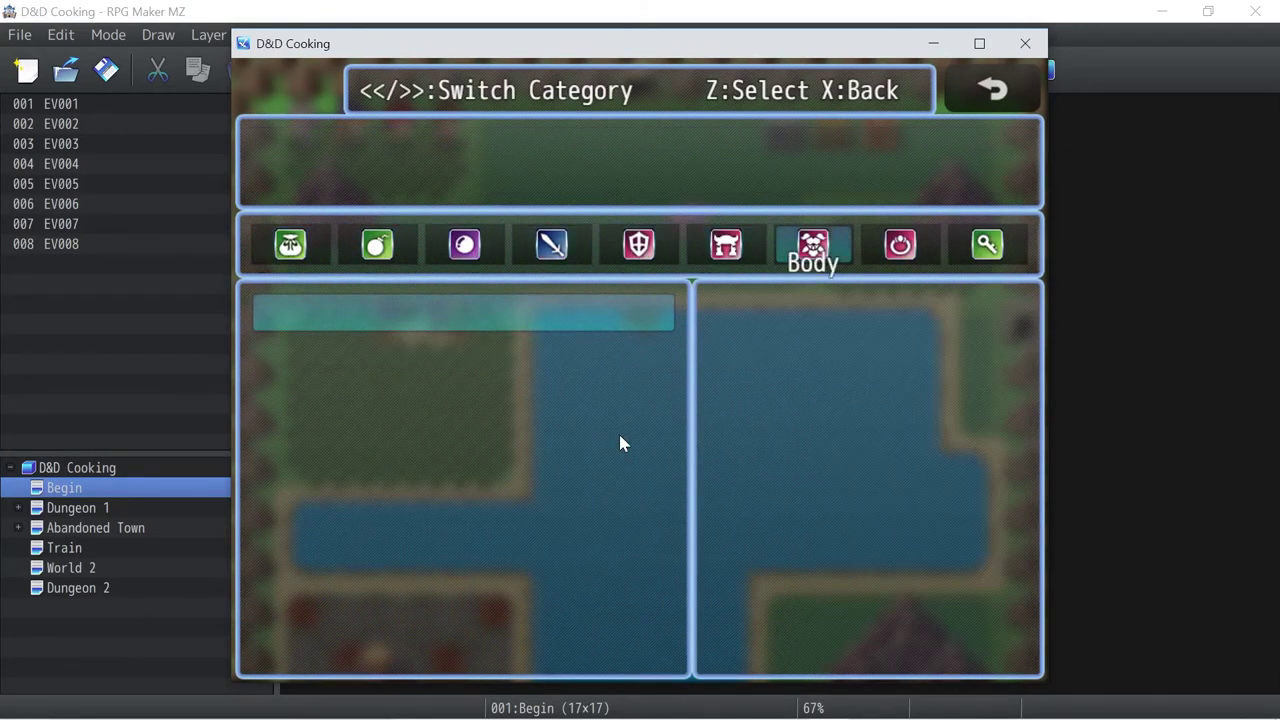
key("Left")
key("Left")
key("Left")
key("Left")
key("Left")
key("Left")
key("Left")
key("Left")
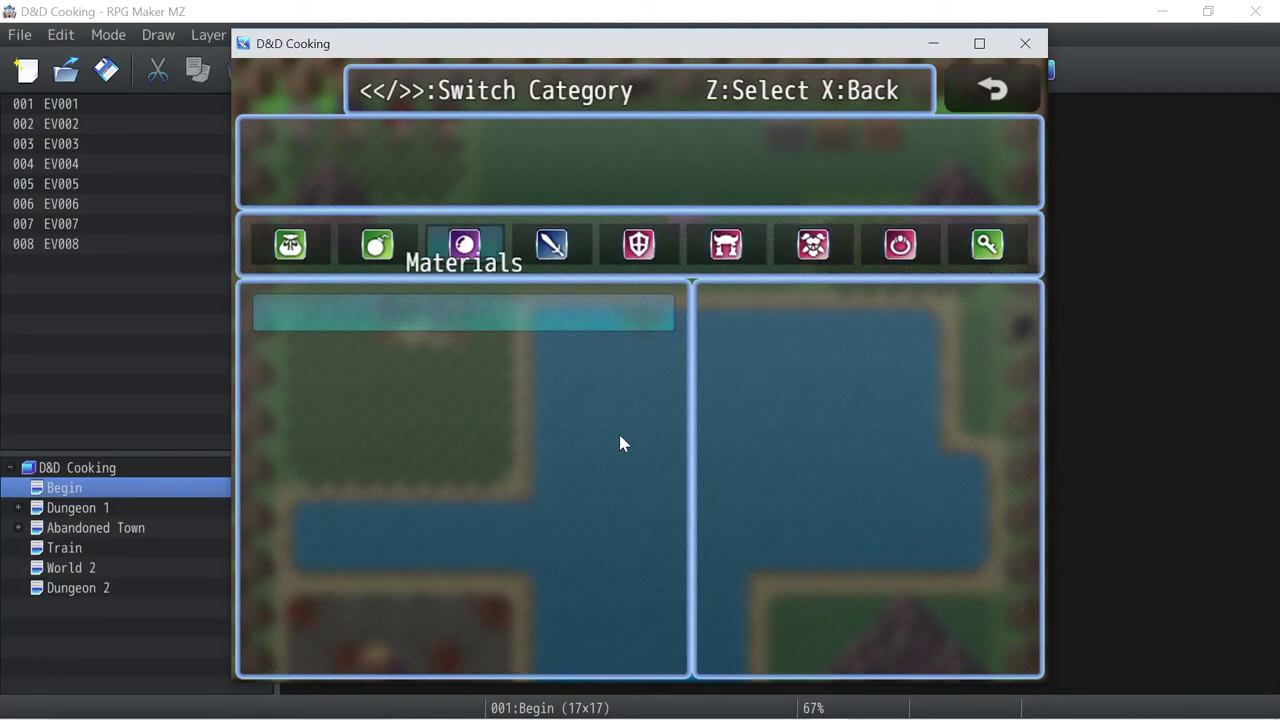
key("Right")
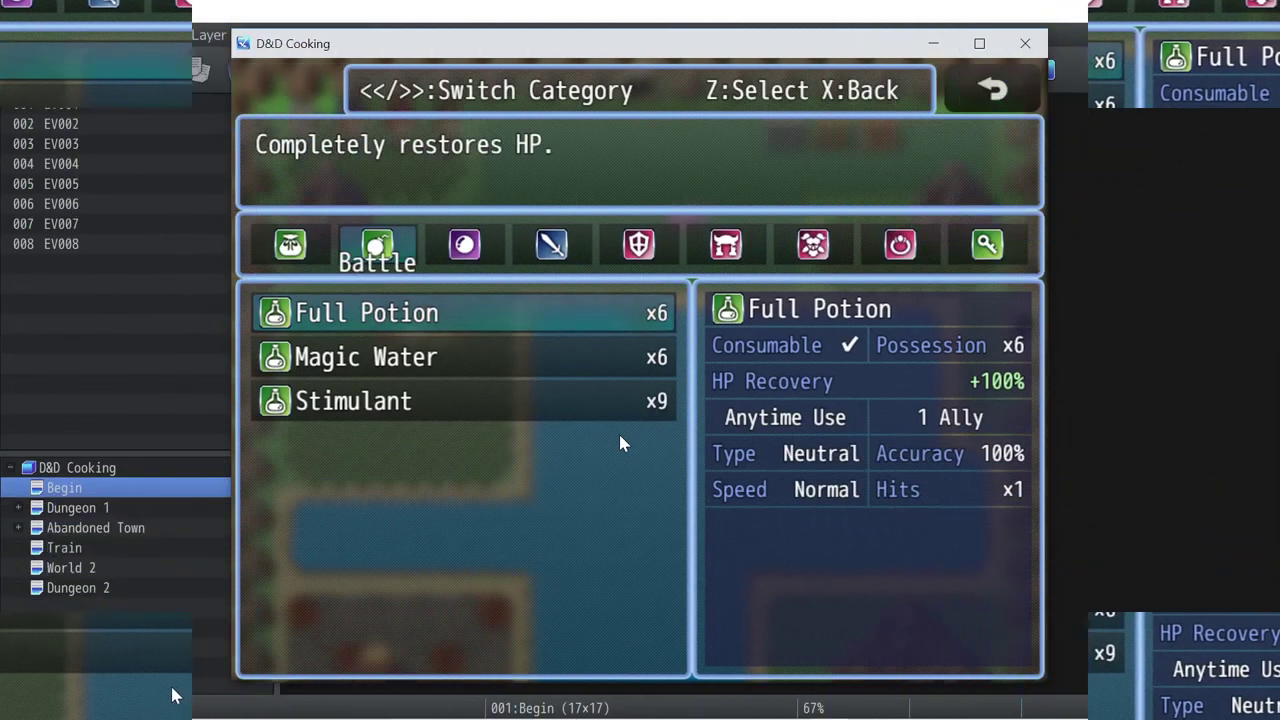
key("Left")
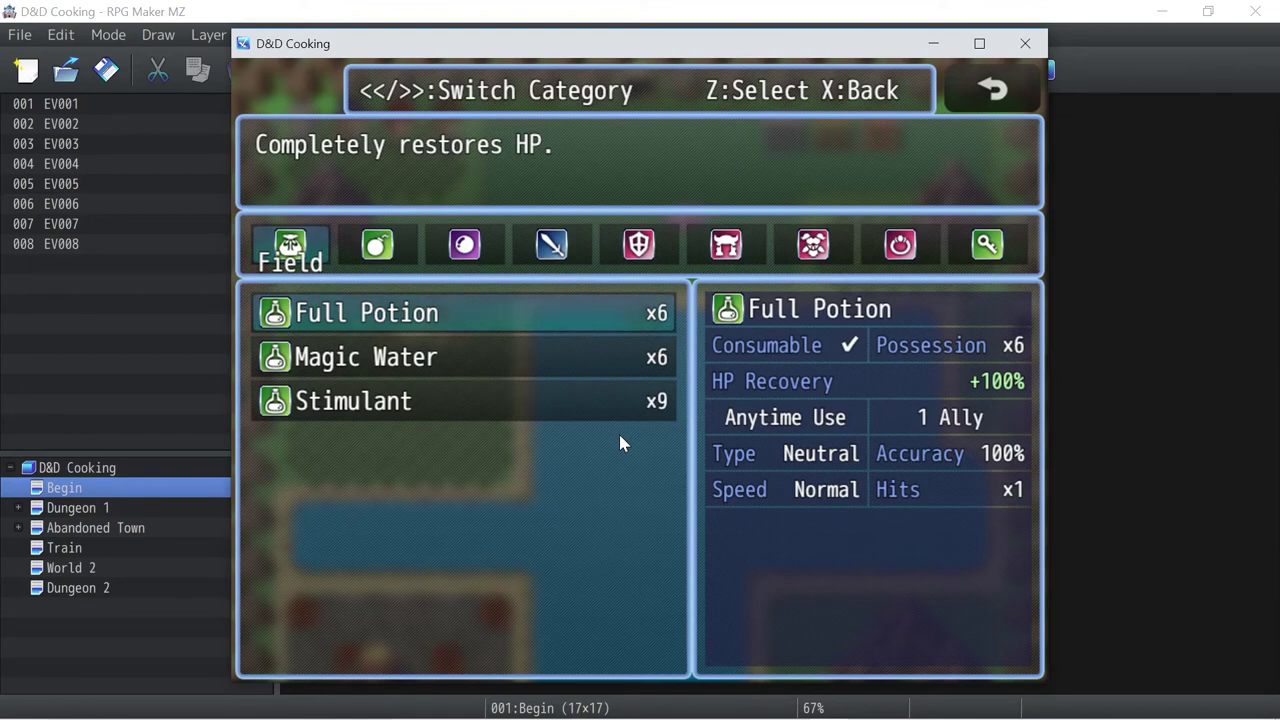
key("x")
Look over the remaining commands of the in-game main menu and end the playtest by closing the game window
key("Right")
key("Right")
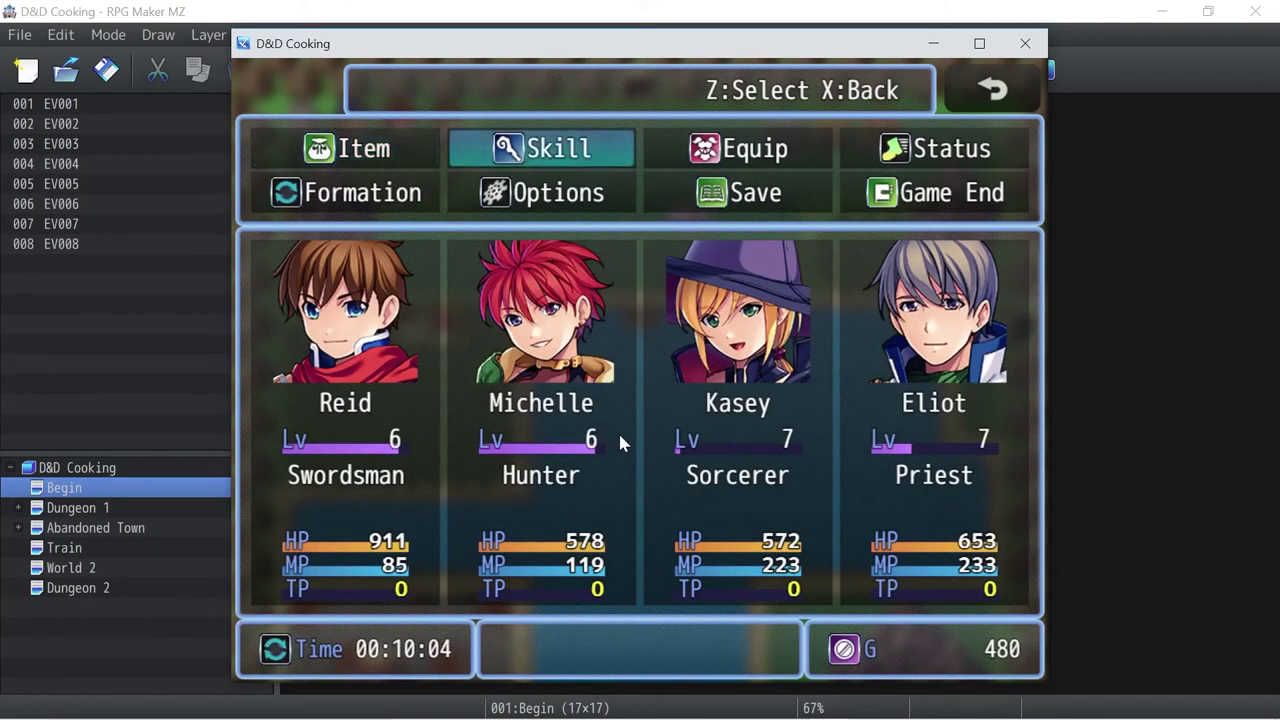
key("Left")
key("Right")
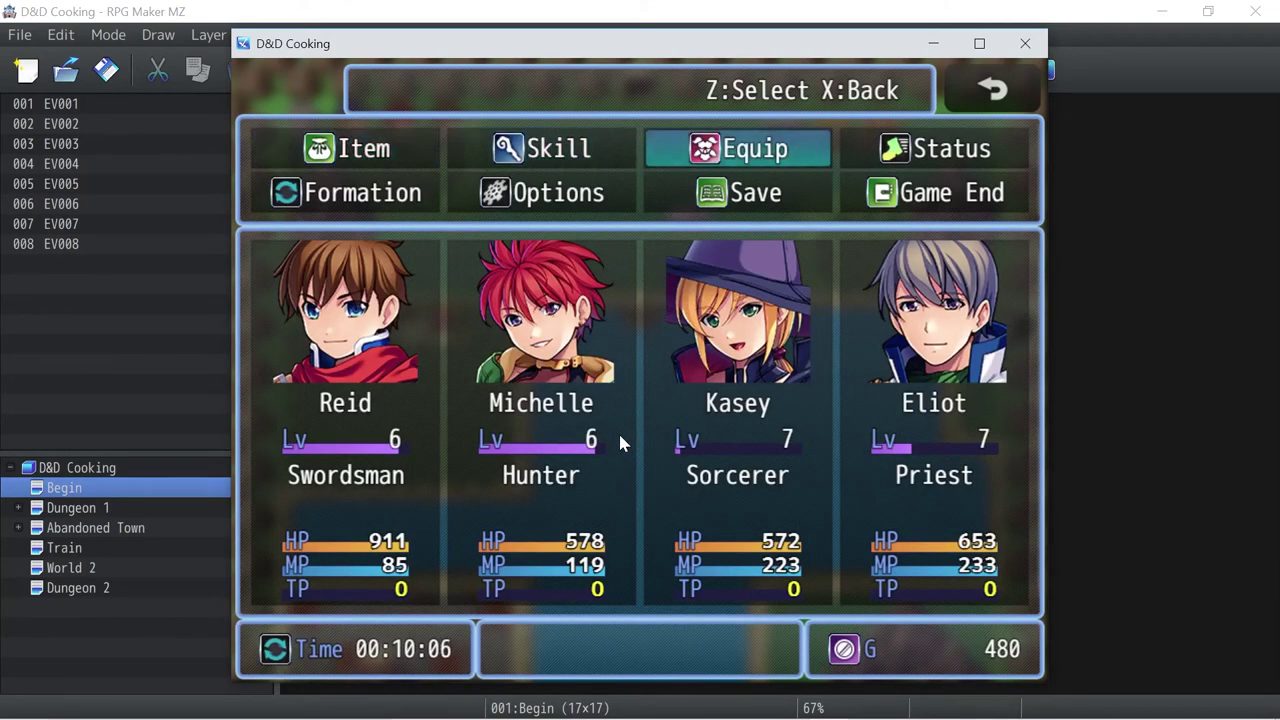
key("Down")
key("Left")
key("Left")
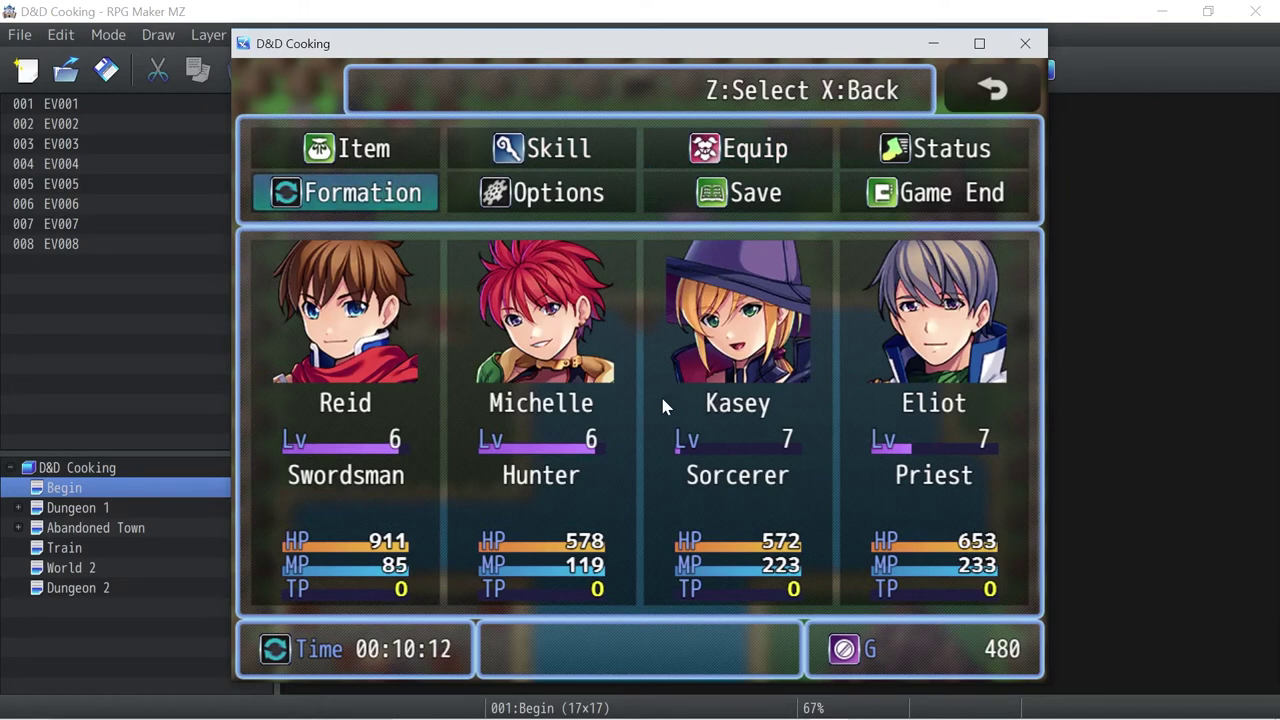
left_click(1028, 46)
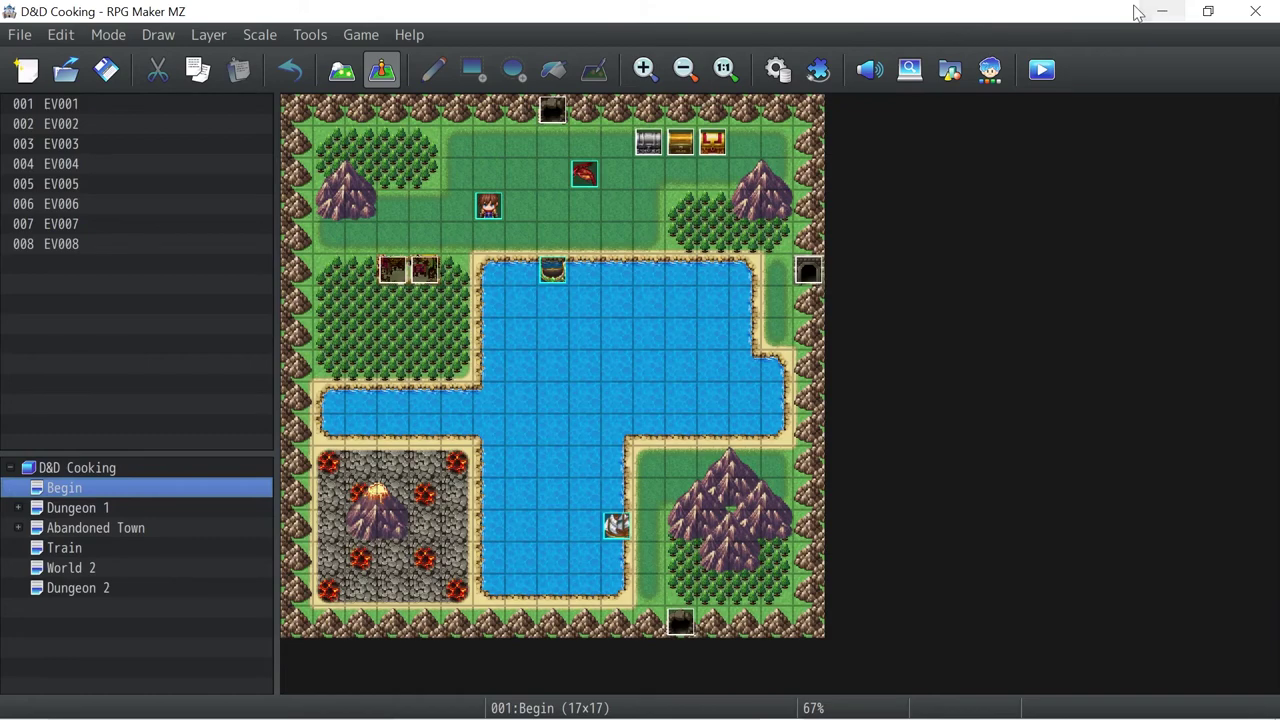
Review the order and versions of the VisuMZ plugins and the separator entry in the Plugin Manager, and close it
left_click(818, 69)
left_click(360, 412)
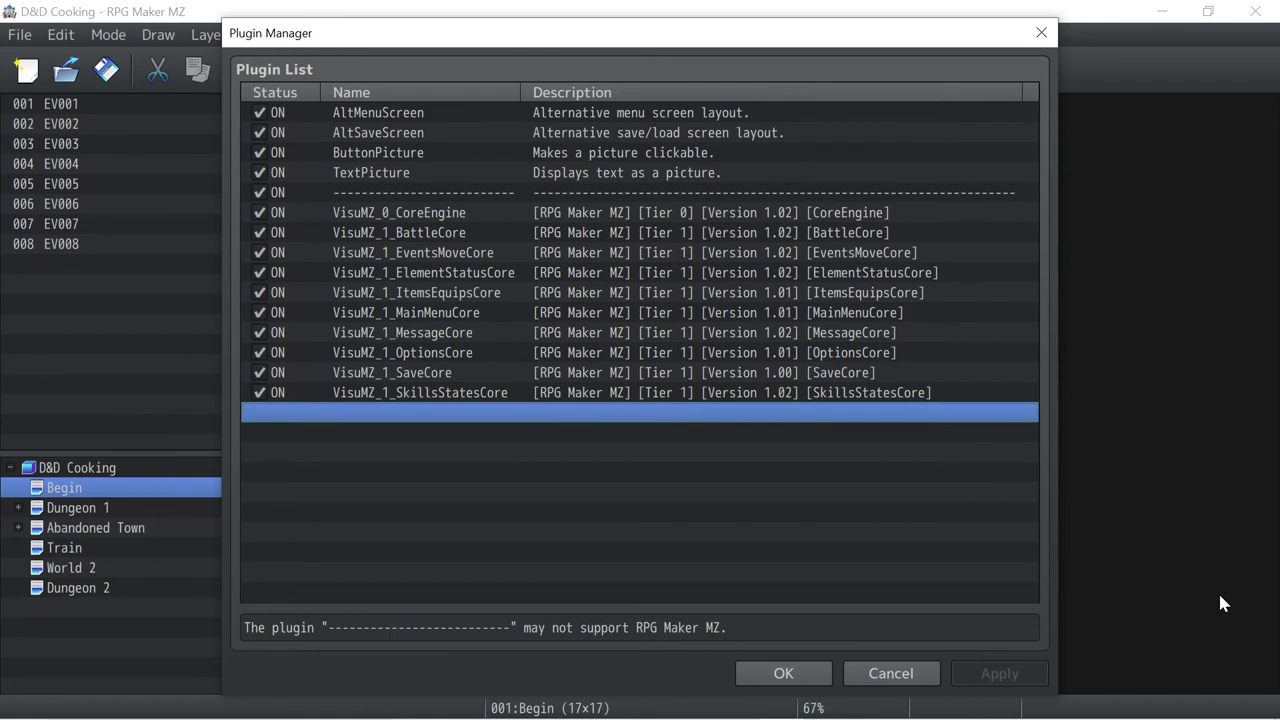
left_click(832, 213)
left_click(834, 234)
left_click(832, 254)
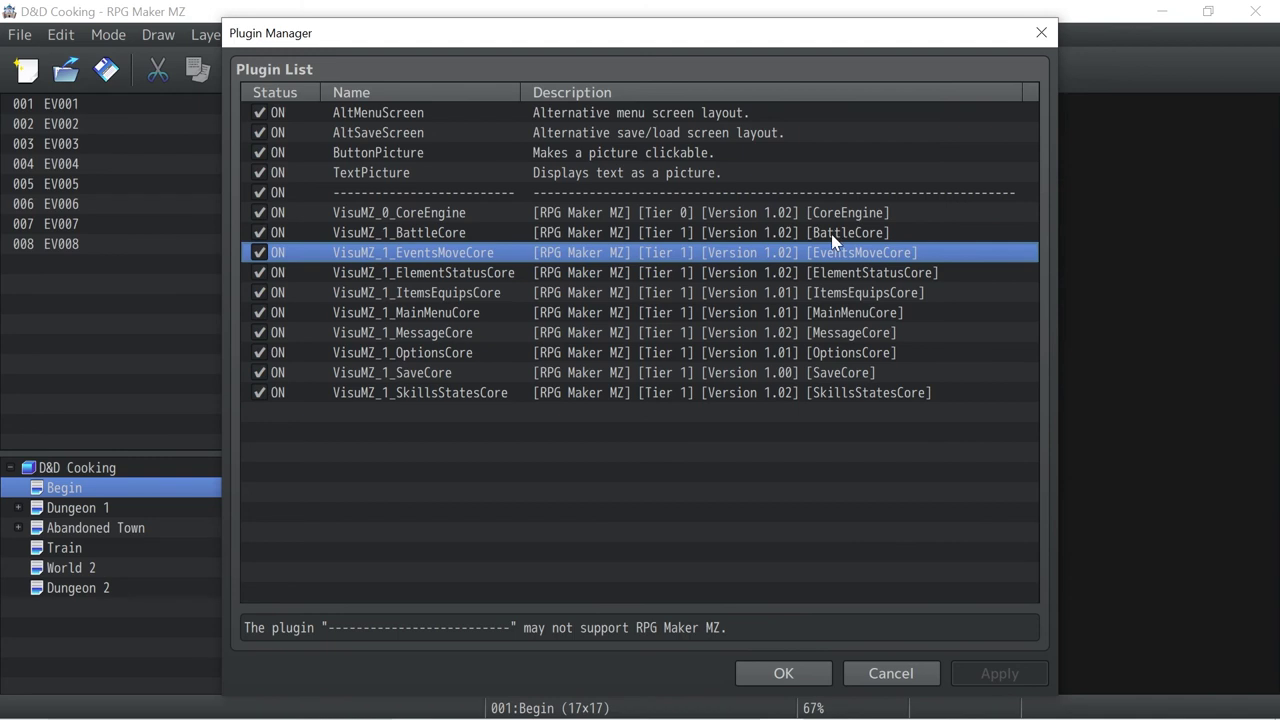
left_click(501, 190)
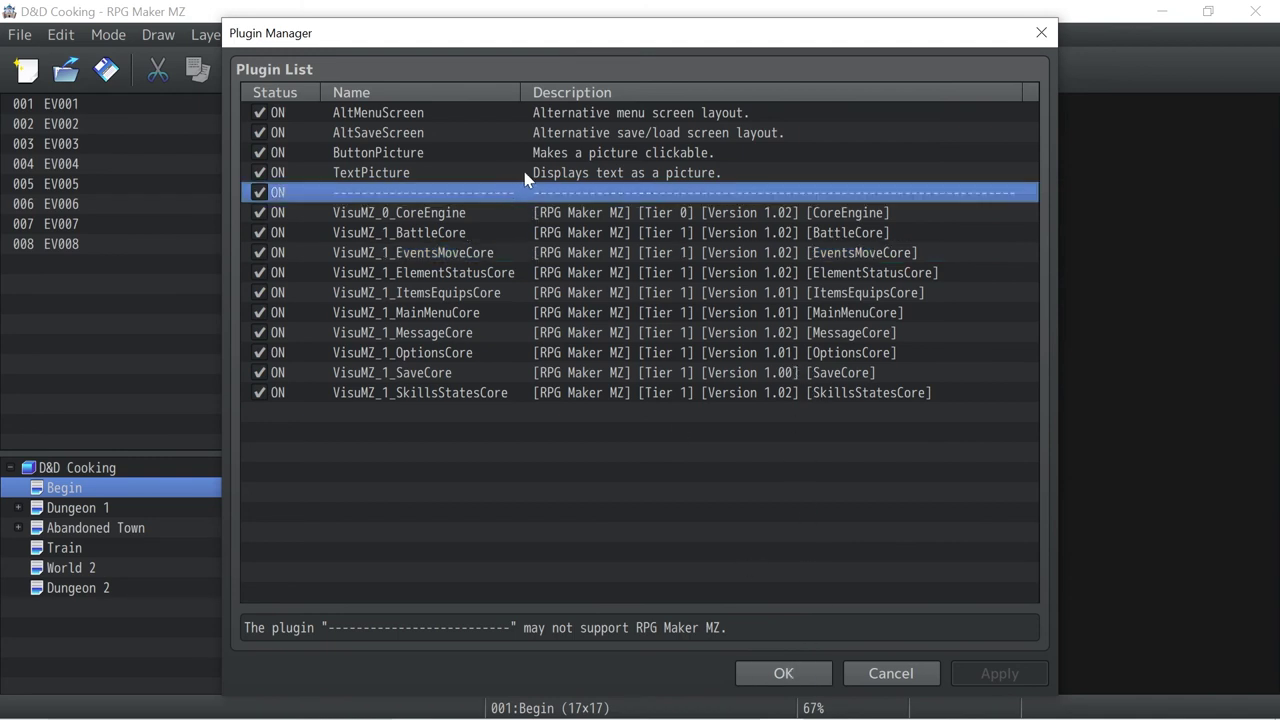
left_click(334, 411)
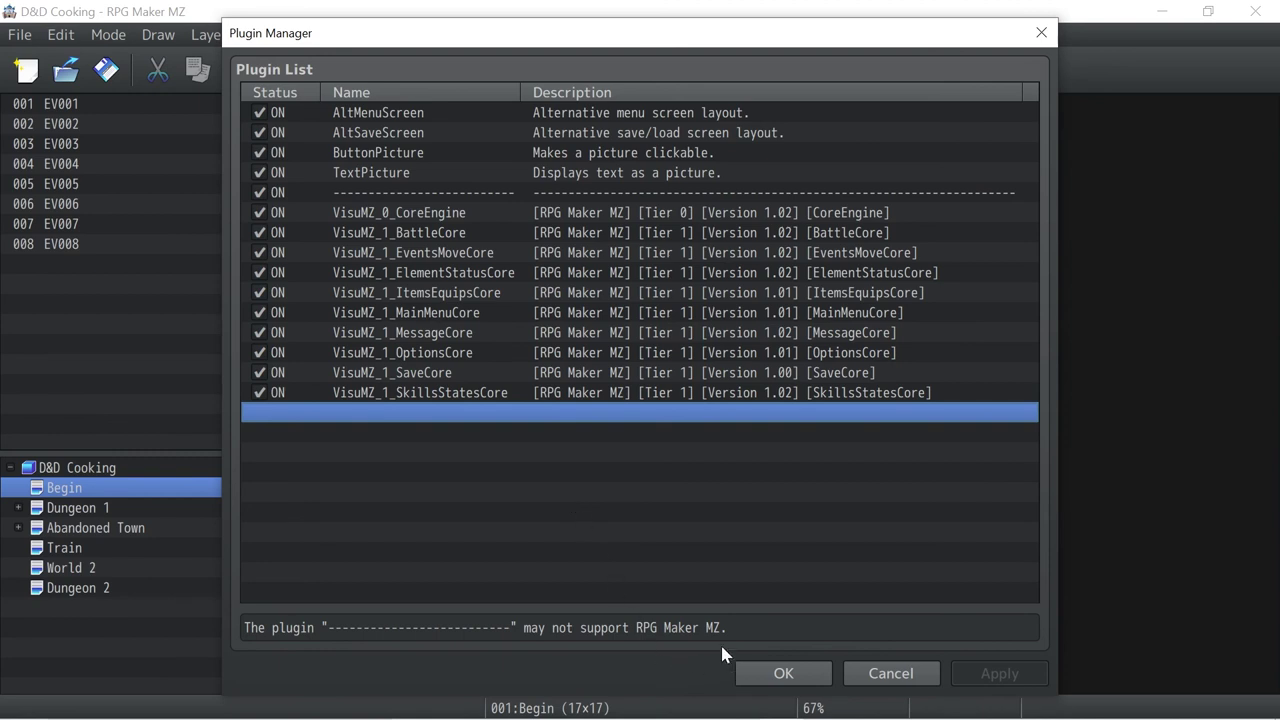
left_click(783, 674)
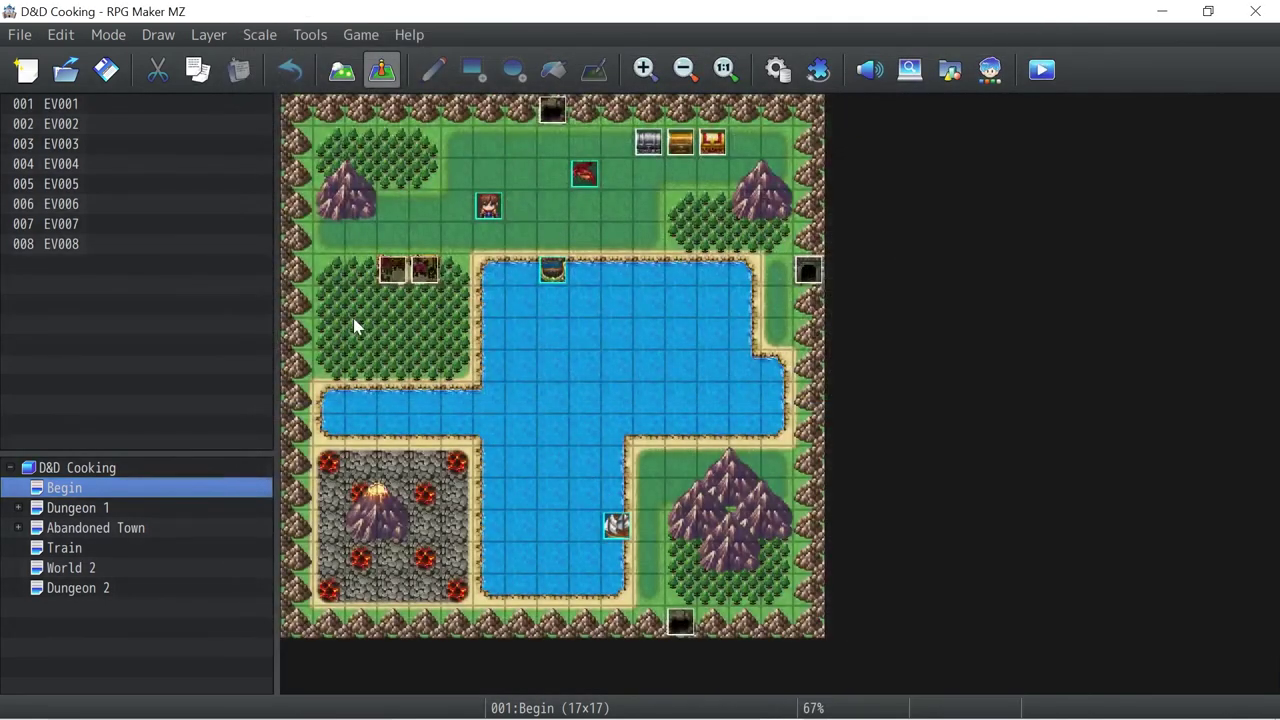